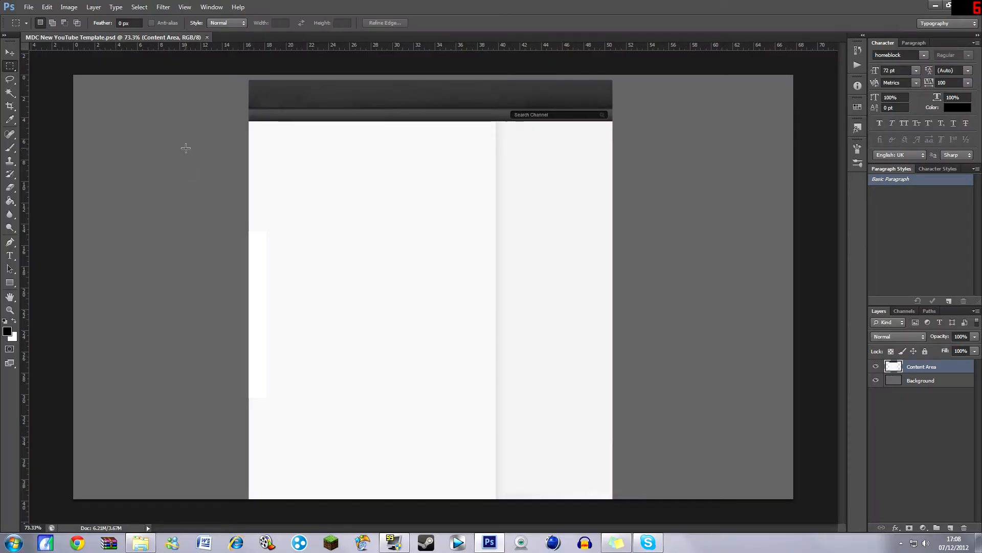
Step: Add four new empty layers above the Content Area layer
key(ctrl+minus)
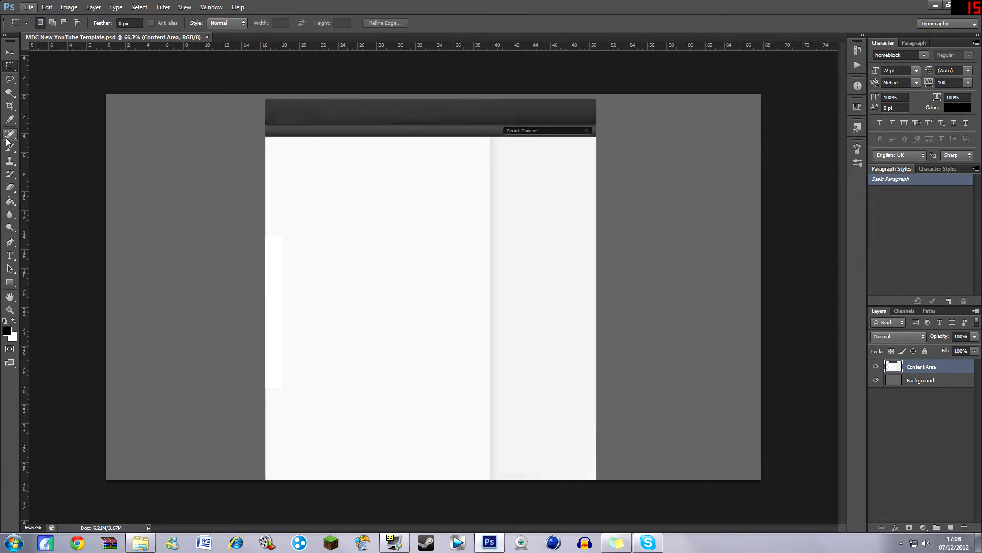
click(5, 257)
click(950, 528)
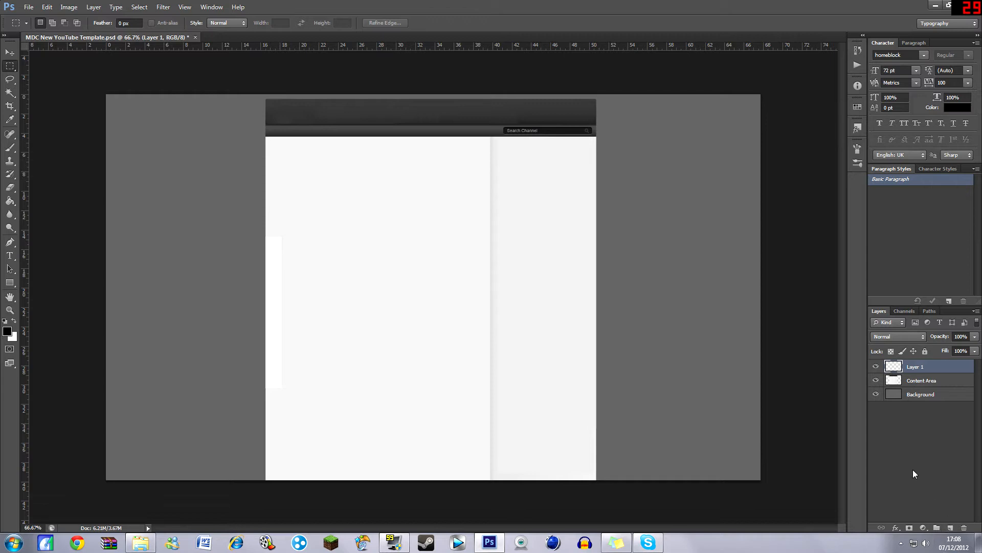
click(949, 528)
click(949, 528)
click(949, 528)
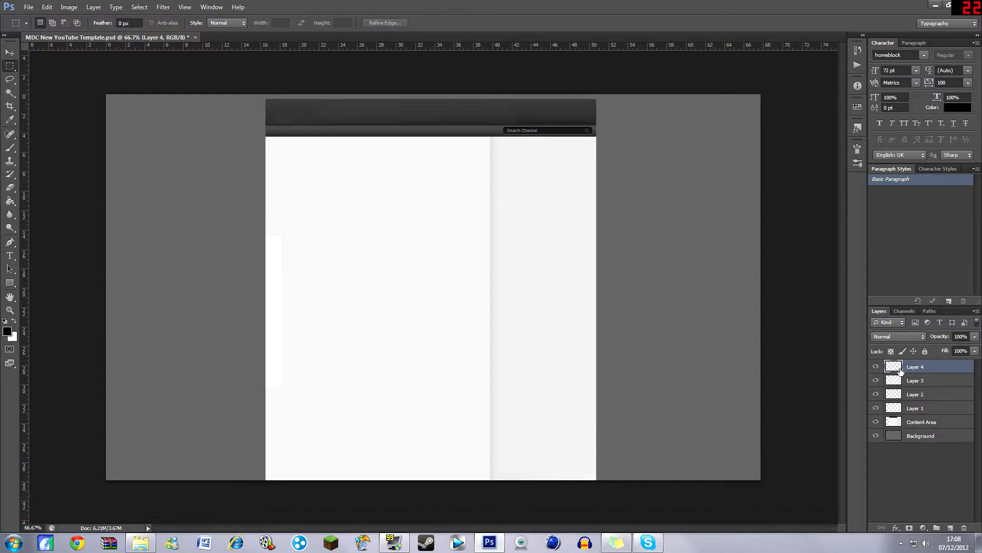
Step: Move the Content Area layer above the four new layers in the stack
click(933, 406)
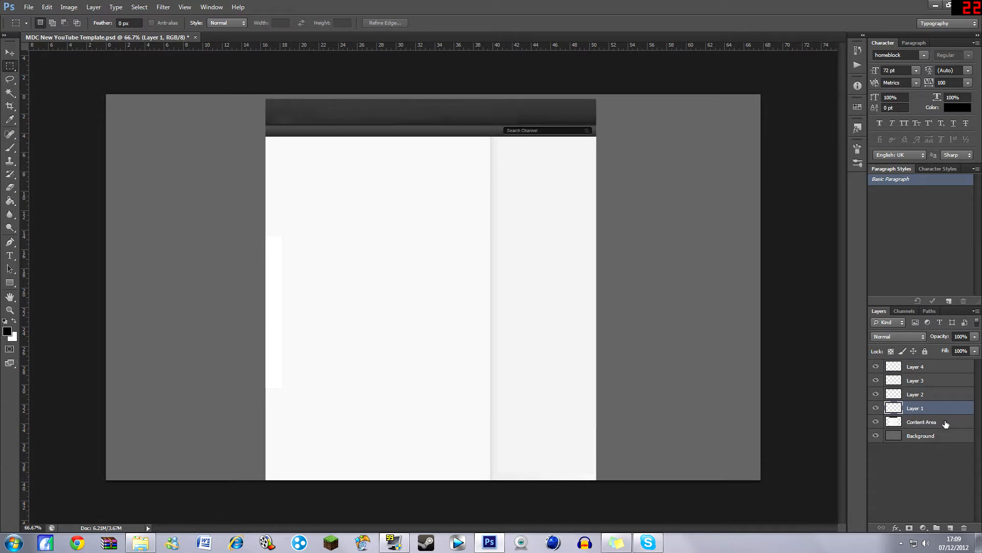
drag(946, 423, 905, 368)
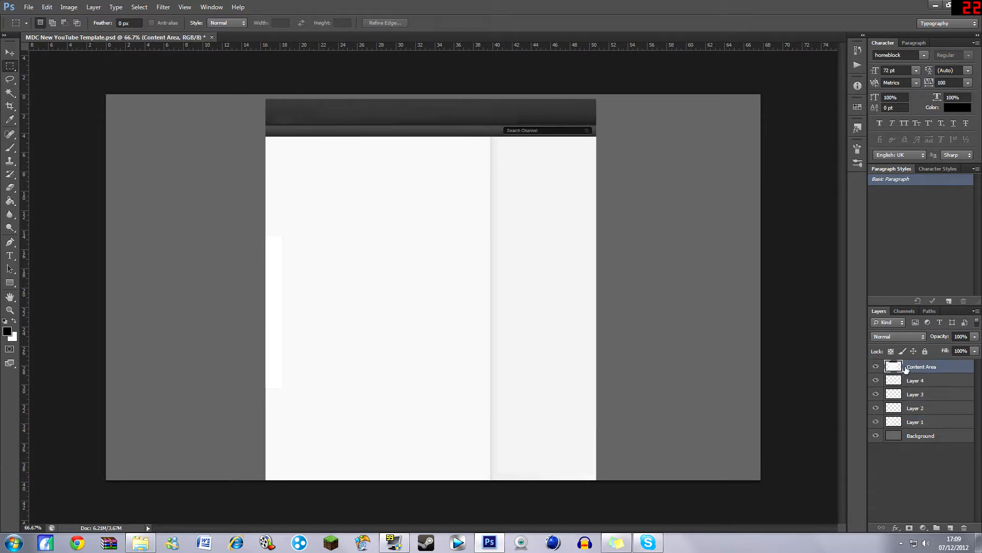
Step: Draw a black rectangle about 122 px wide and 302 px high on Layer 1, along the content area's upper left edge
click(930, 423)
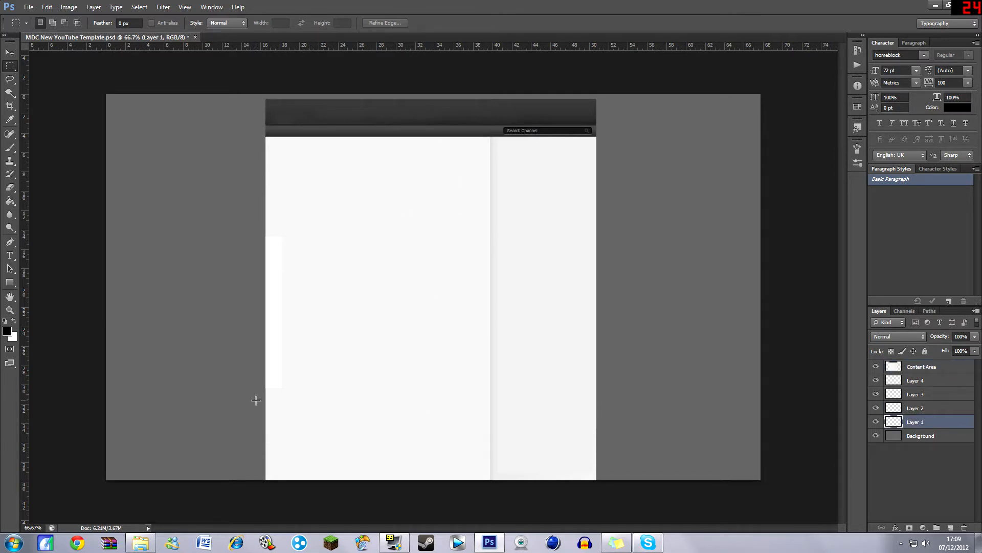
click(10, 283)
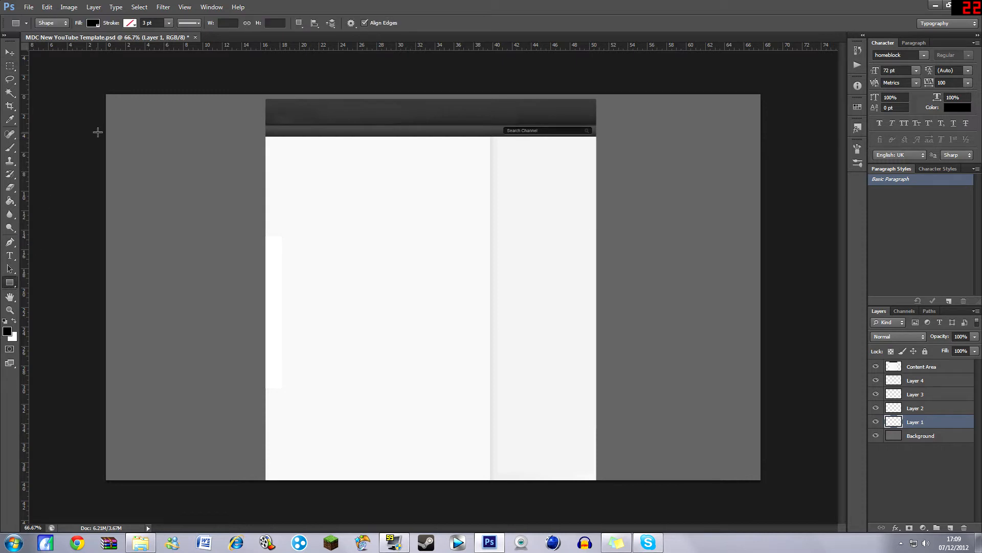
right_click(12, 285)
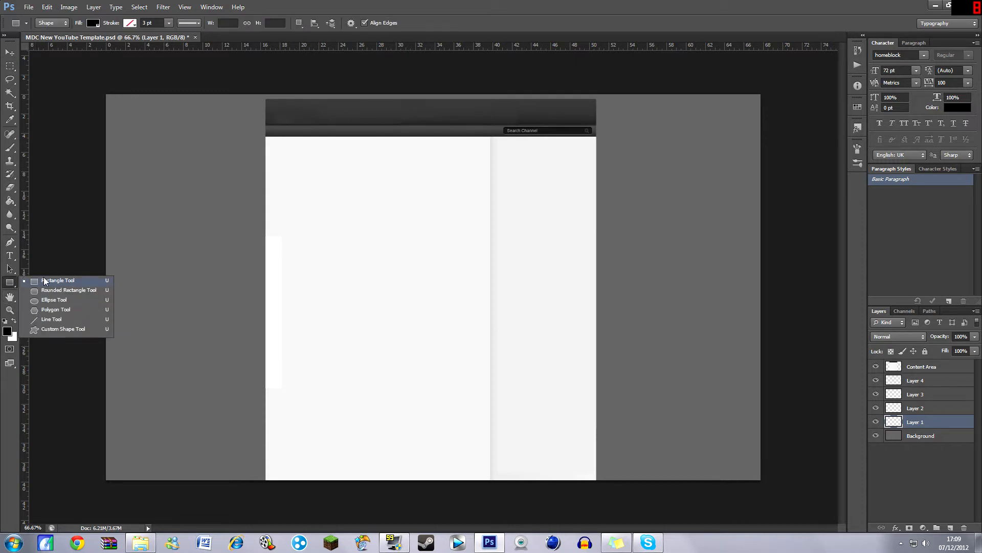
click(46, 281)
right_click(10, 282)
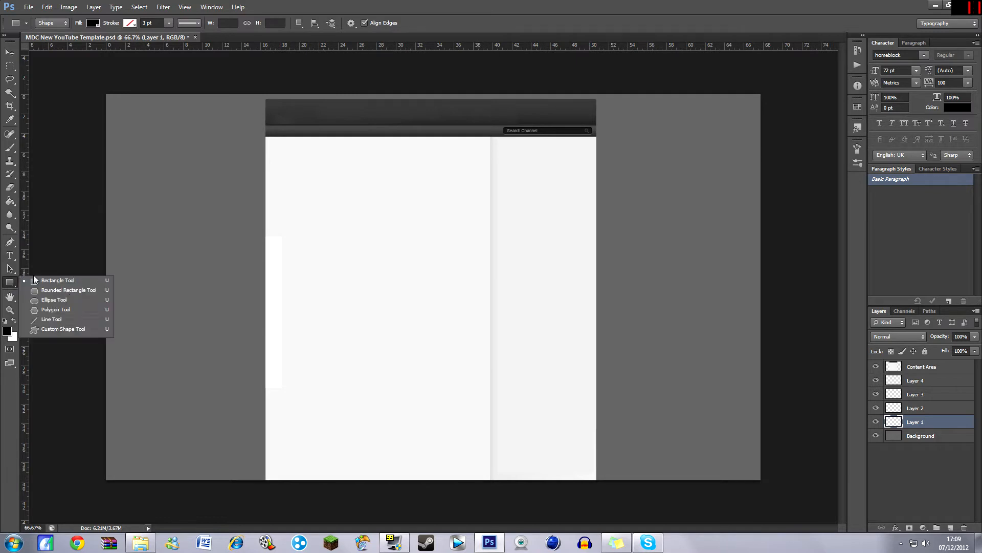
click(71, 320)
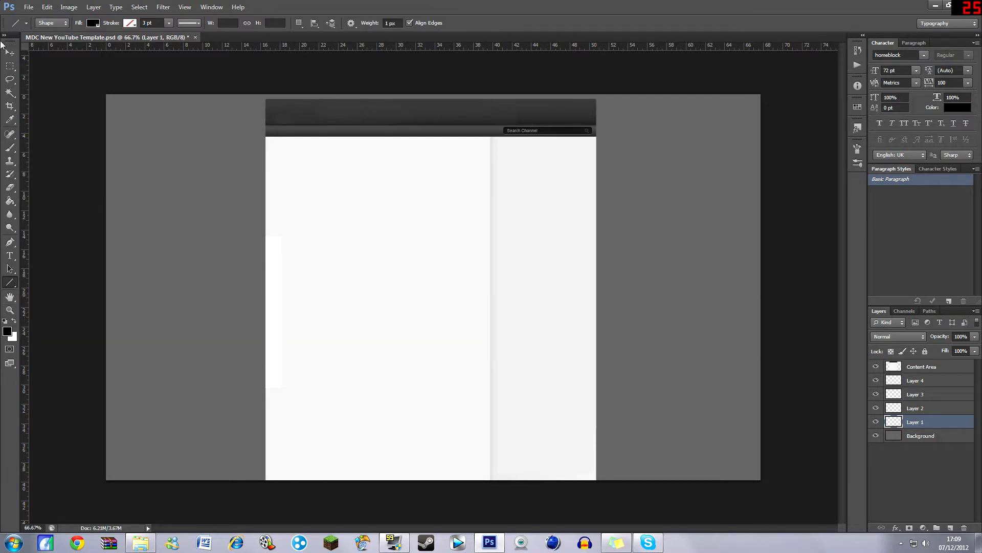
right_click(11, 282)
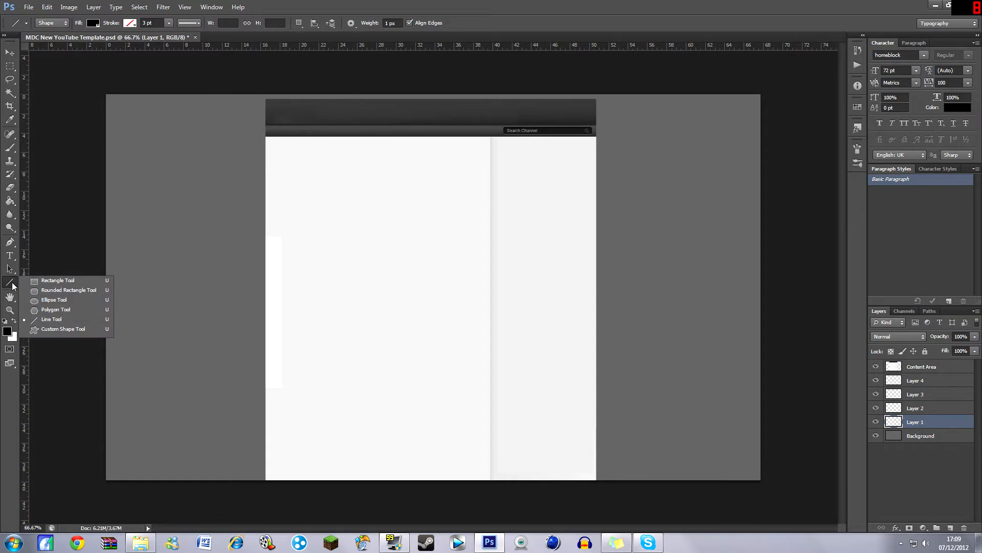
click(58, 281)
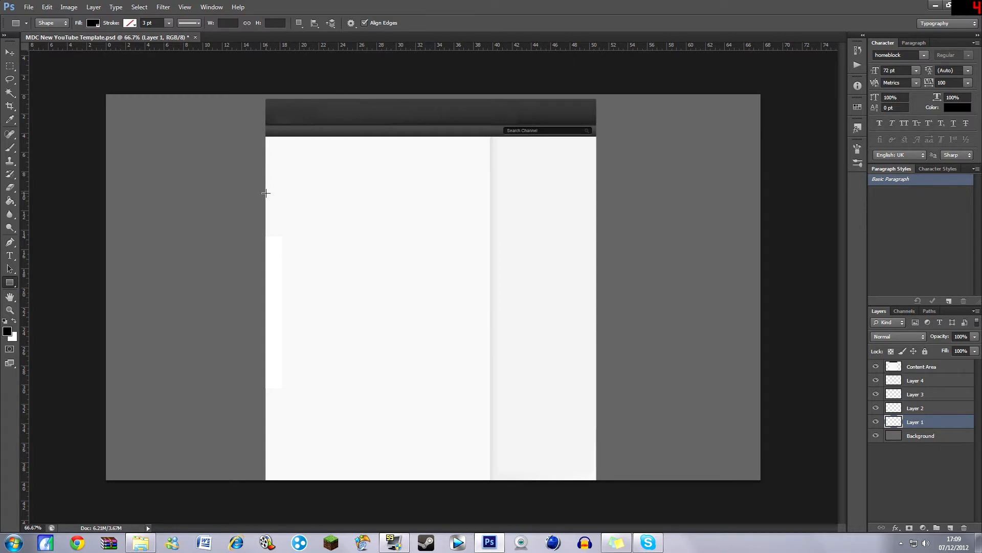
drag(265, 193, 225, 91)
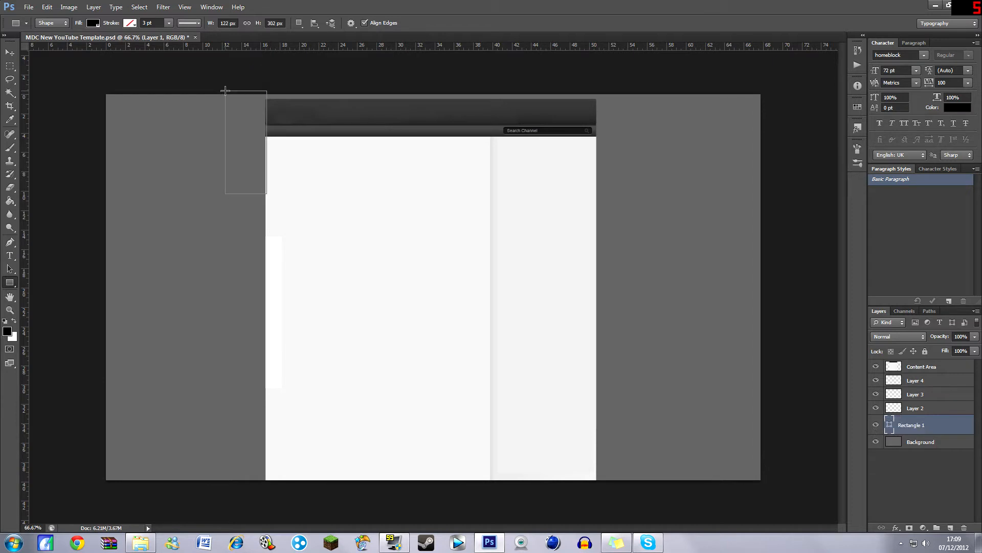
click(6, 69)
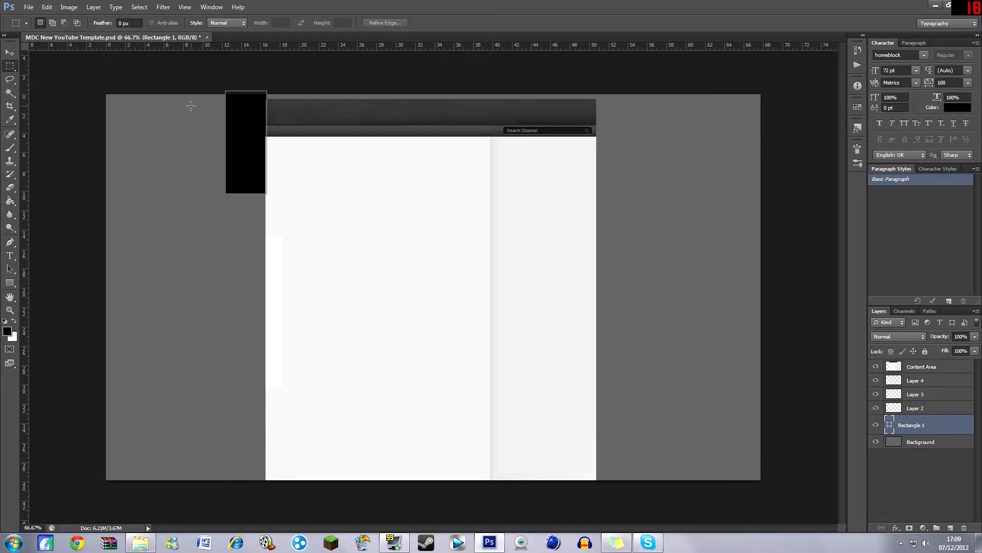
Step: Skew the black rectangle by raising its lower left corner so the bottom edge slopes down towards the content area, and apply the transformation
scroll(183, 89, up, 2)
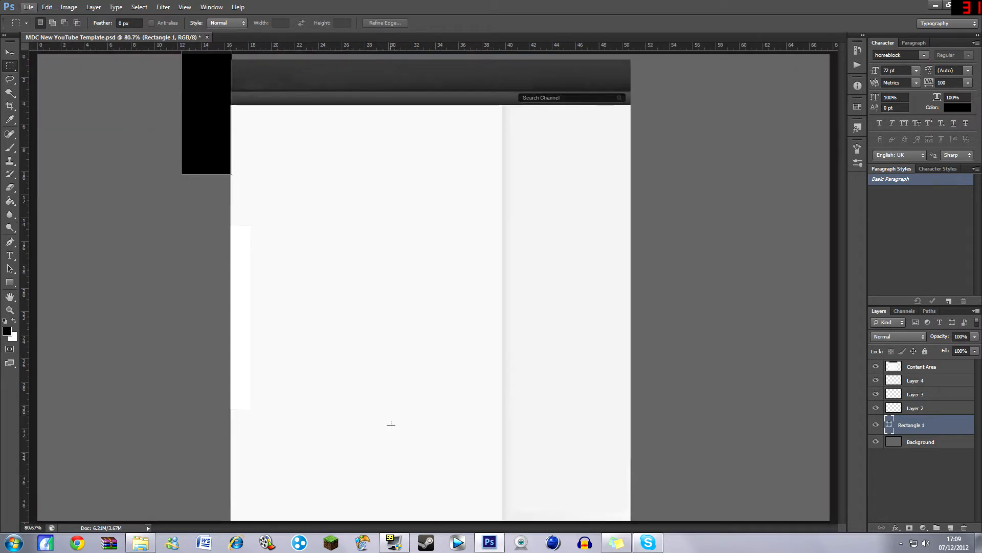
scroll(86, 83, up, 1)
scroll(136, 99, up, 3)
scroll(198, 143, up, 2)
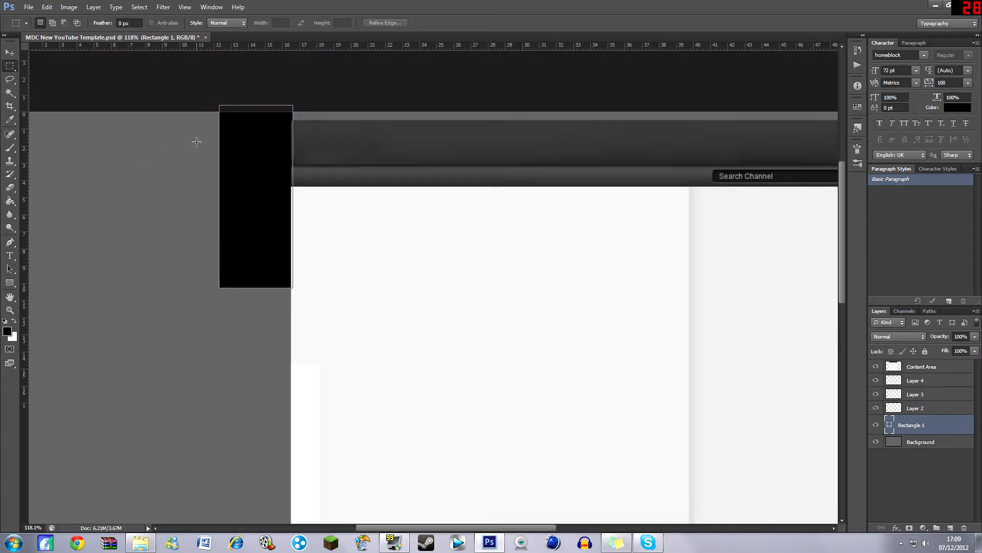
scroll(215, 109, up, 1)
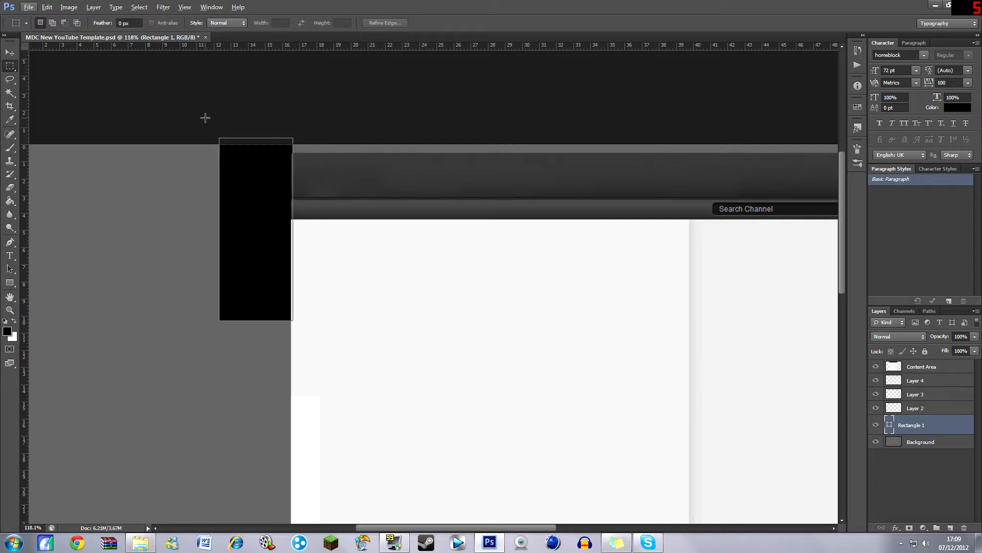
scroll(198, 105, down, 1)
scroll(198, 106, up, 2)
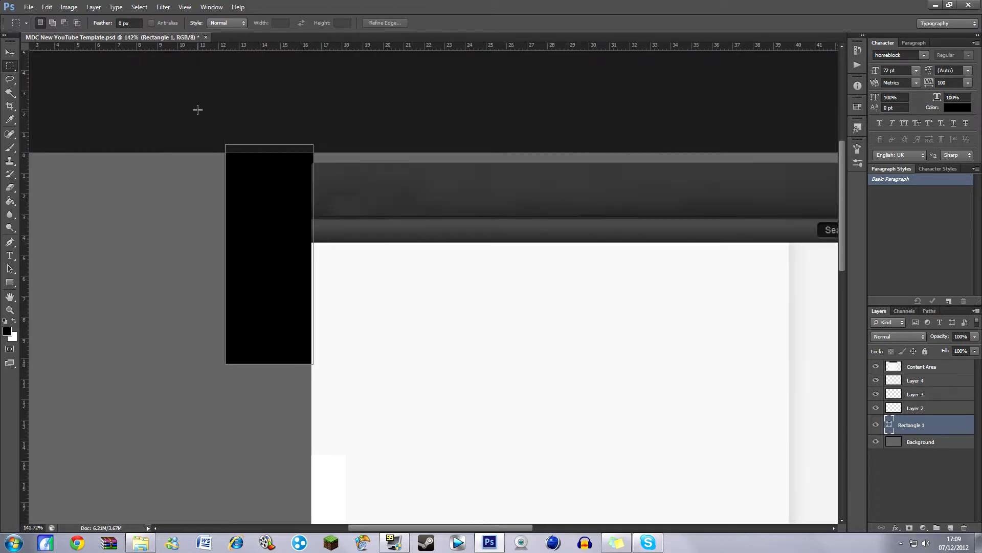
scroll(181, 107, down, 1)
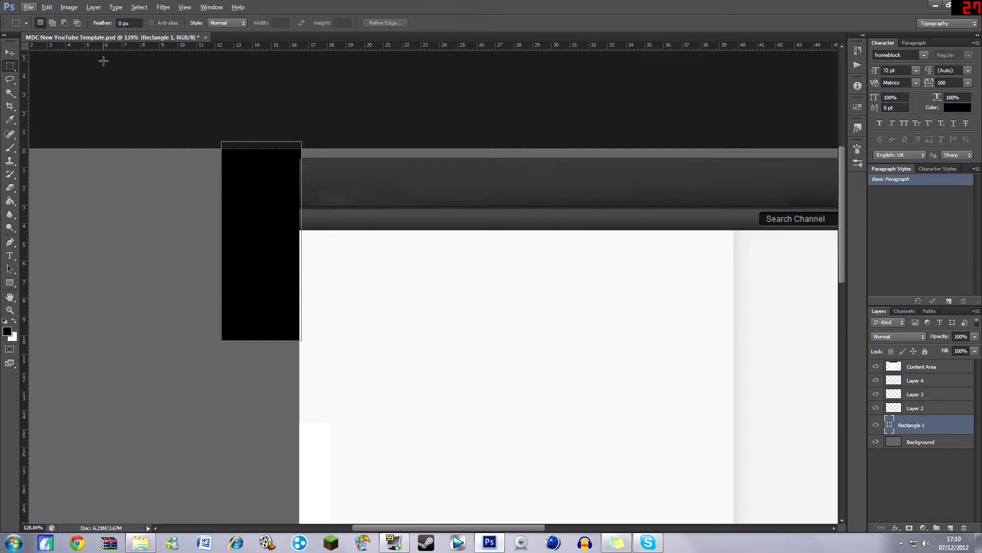
click(47, 6)
click(47, 6)
click(10, 51)
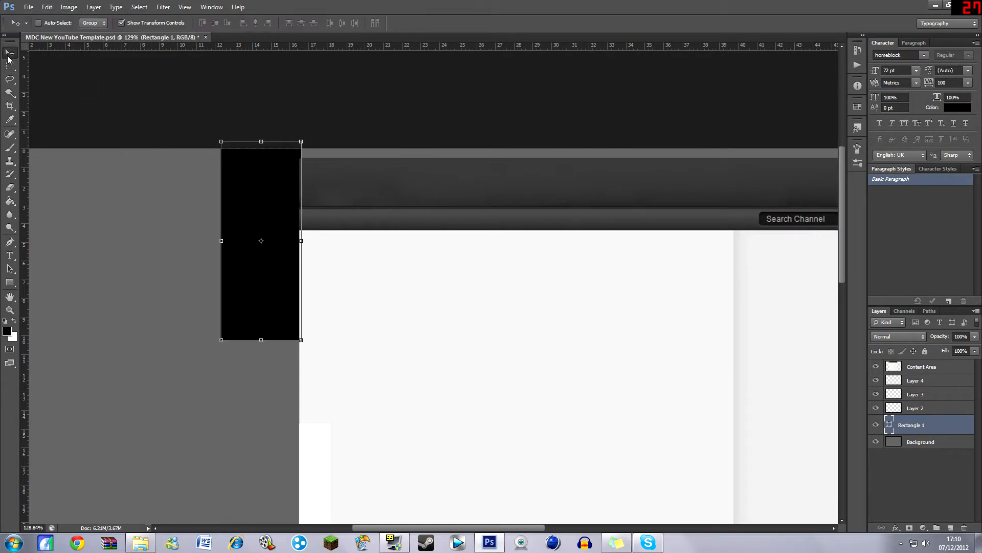
click(47, 7)
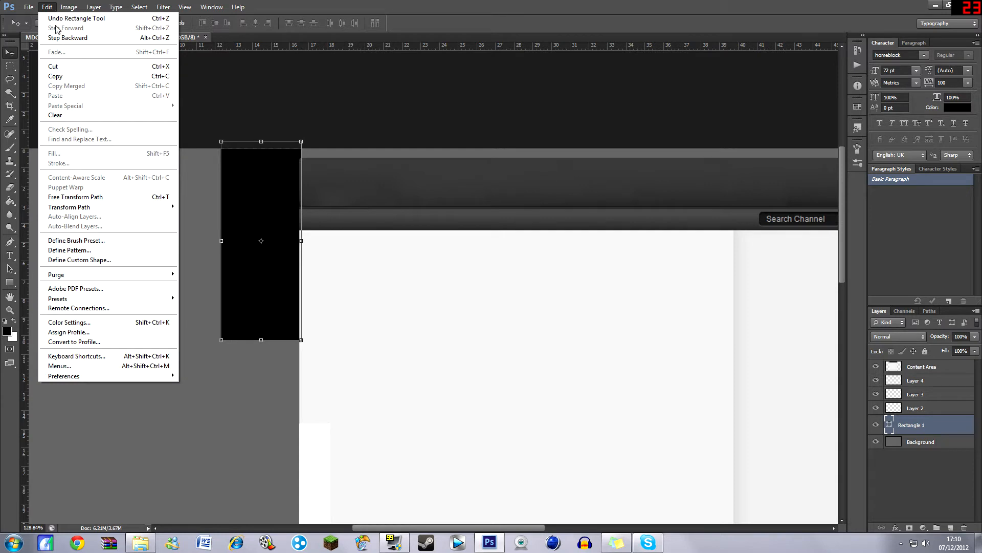
click(46, 7)
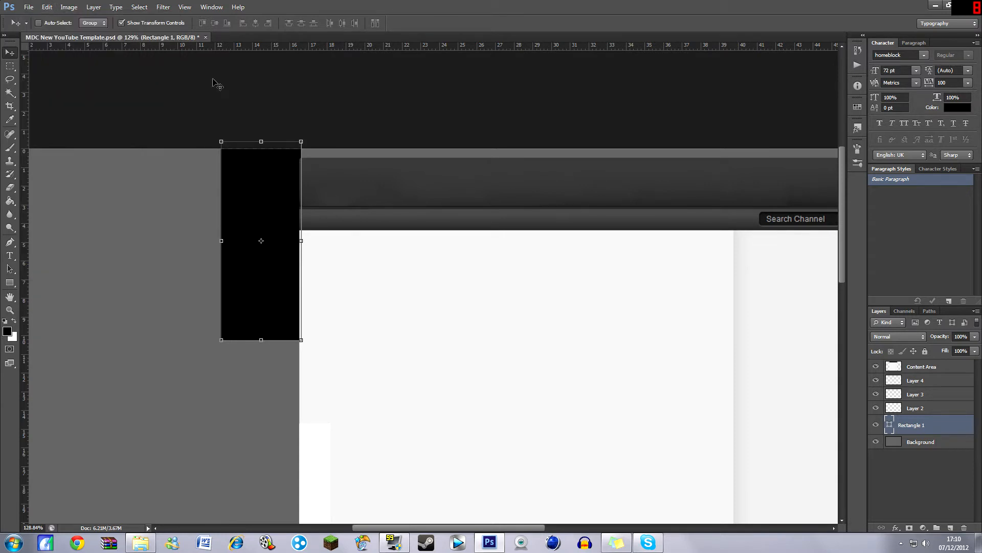
click(47, 6)
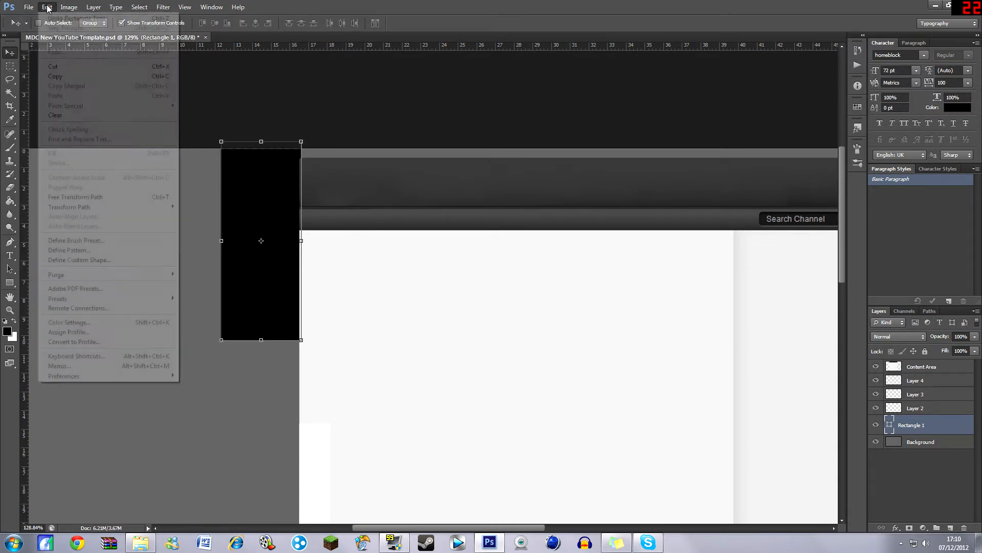
mouse_move(64, 206)
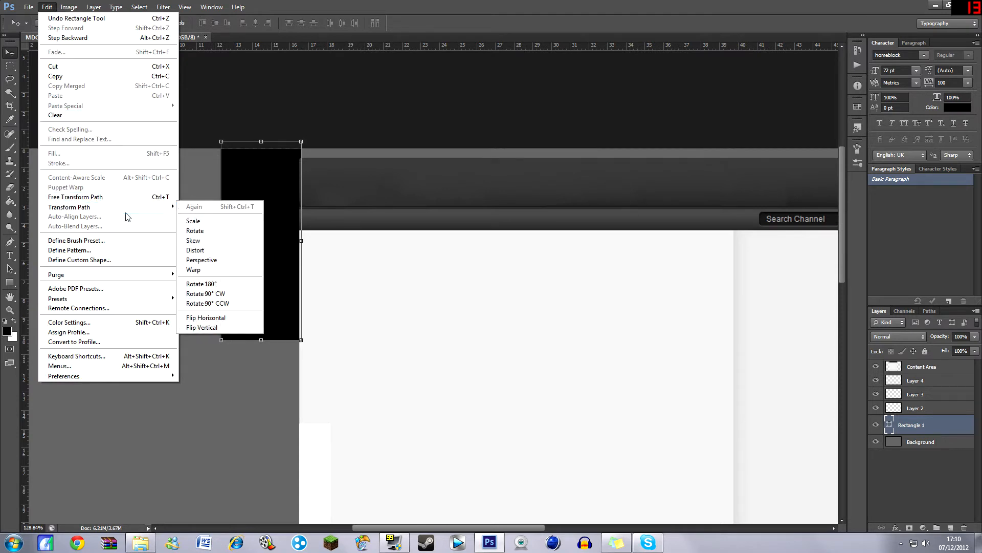
click(193, 240)
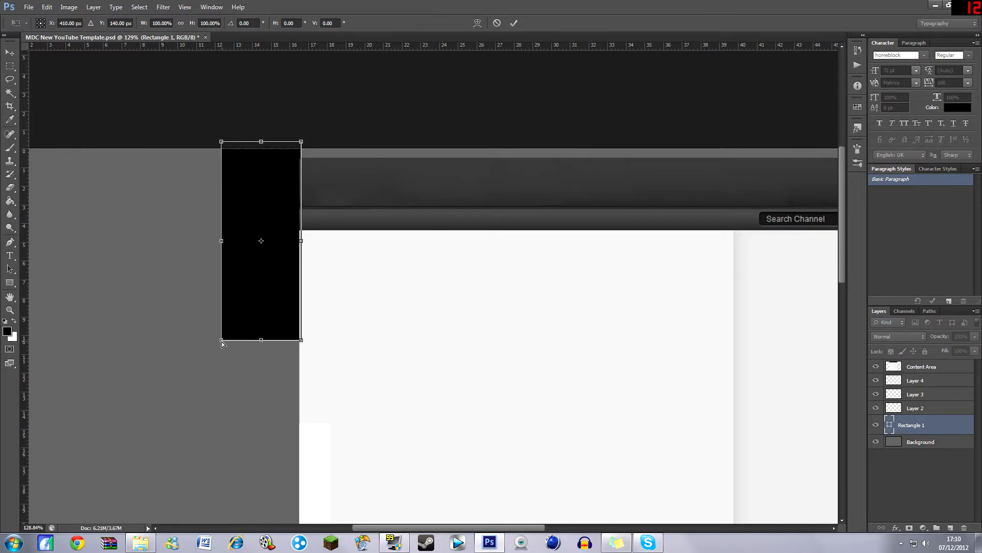
drag(222, 342, 234, 263)
click(11, 66)
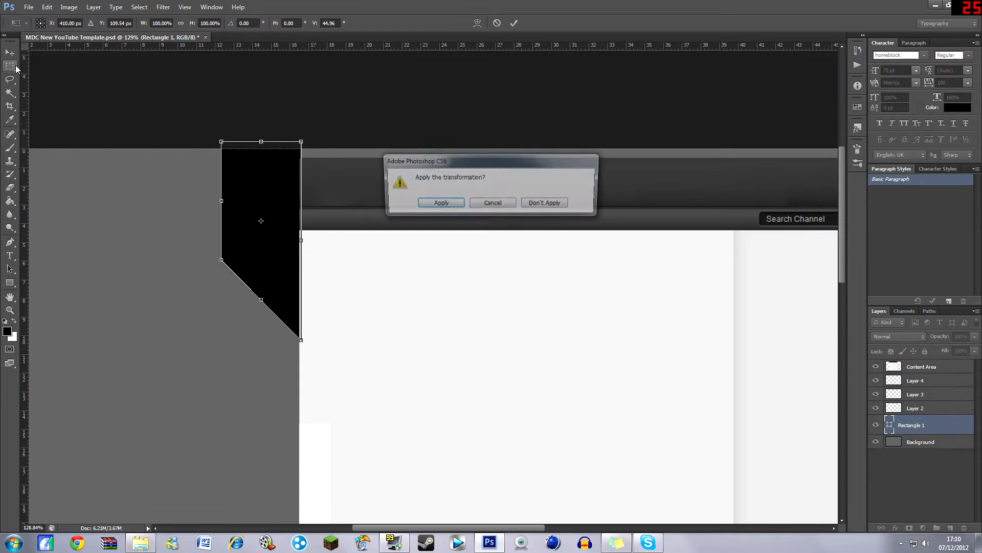
click(439, 203)
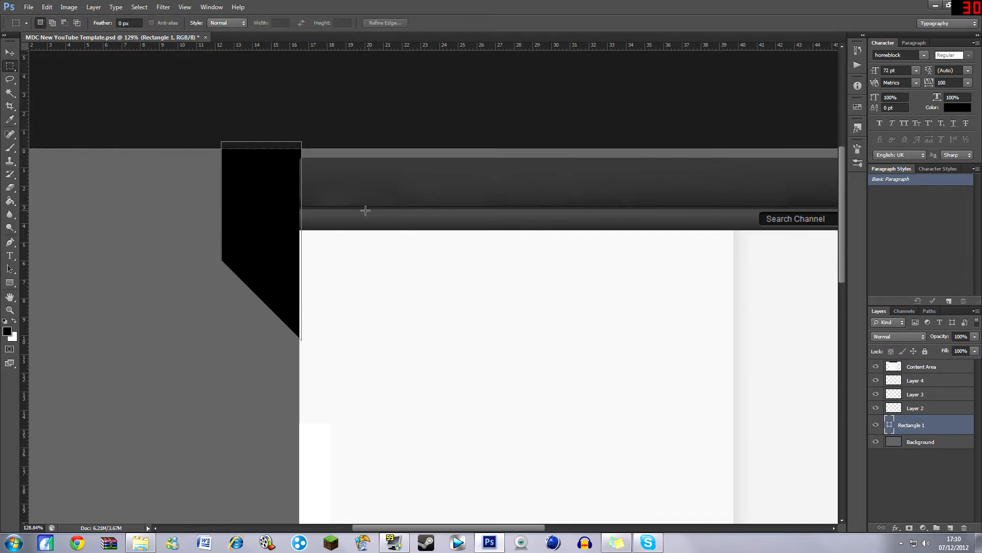
Step: Undo both the skew and the drawing of the black rectangle
key(ctrl+0)
scroll(247, 175, up, 3)
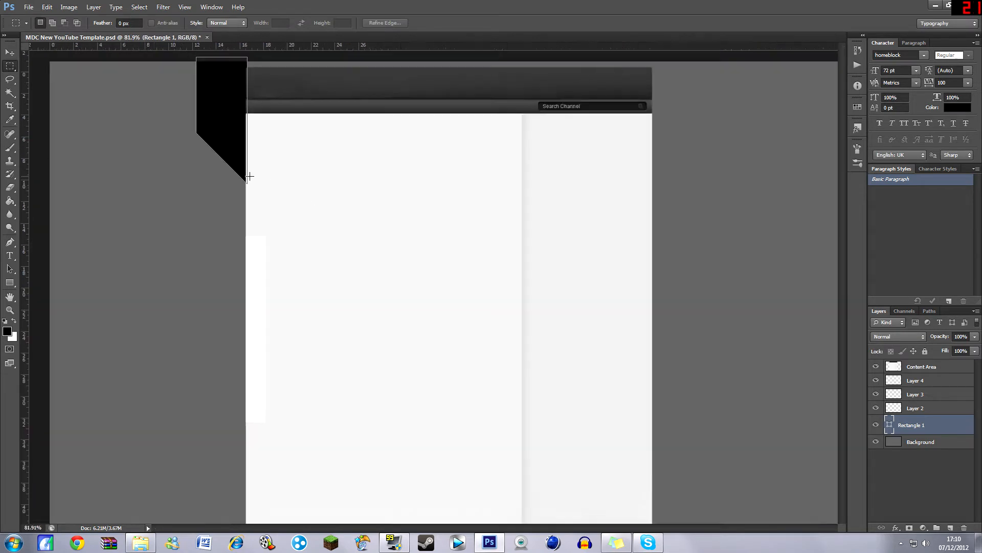
scroll(240, 170, up, 2)
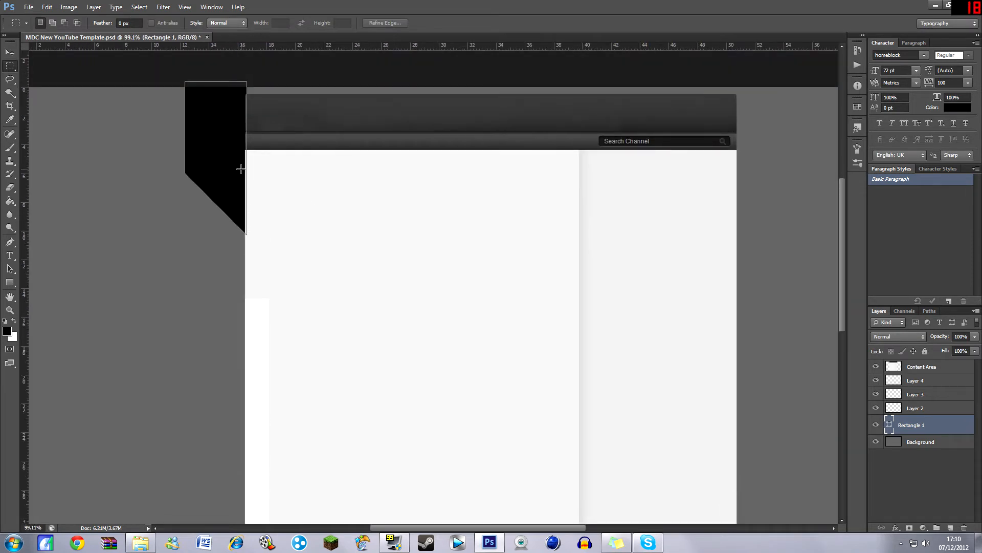
key(ctrl+alt+z)
key(ctrl+alt+z)
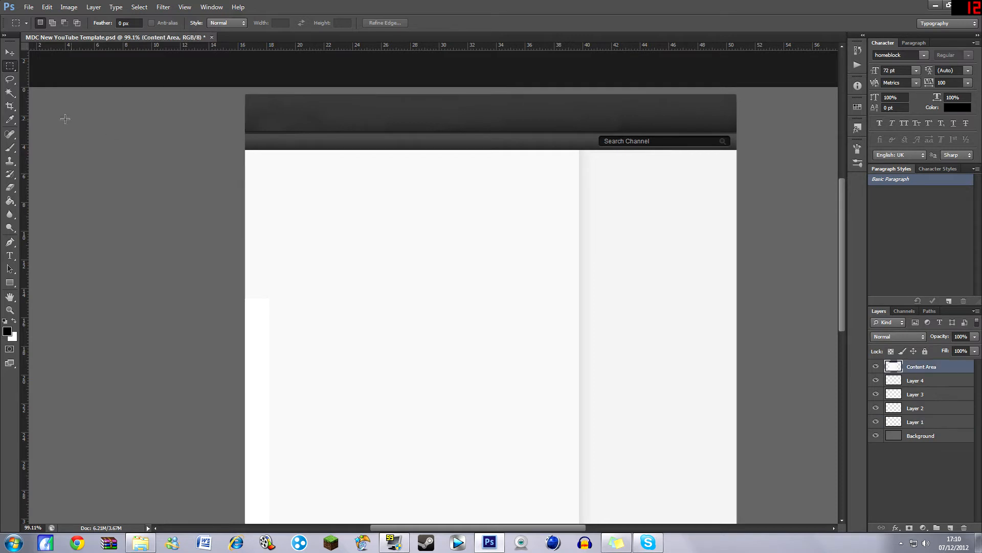
Step: Draw a taller black rectangle about 154 px wide and 440 px high along the content area's upper left edge
click(10, 282)
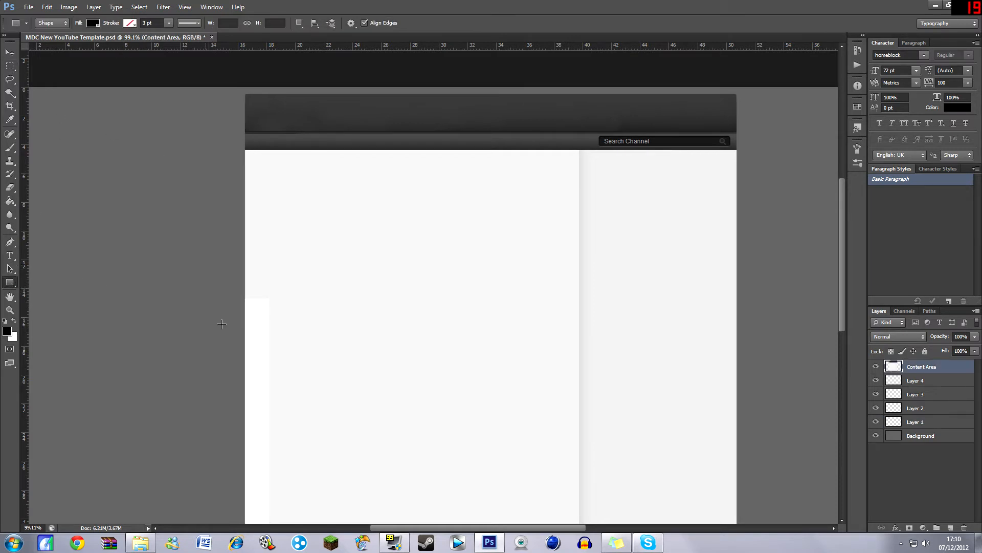
drag(246, 306, 169, 84)
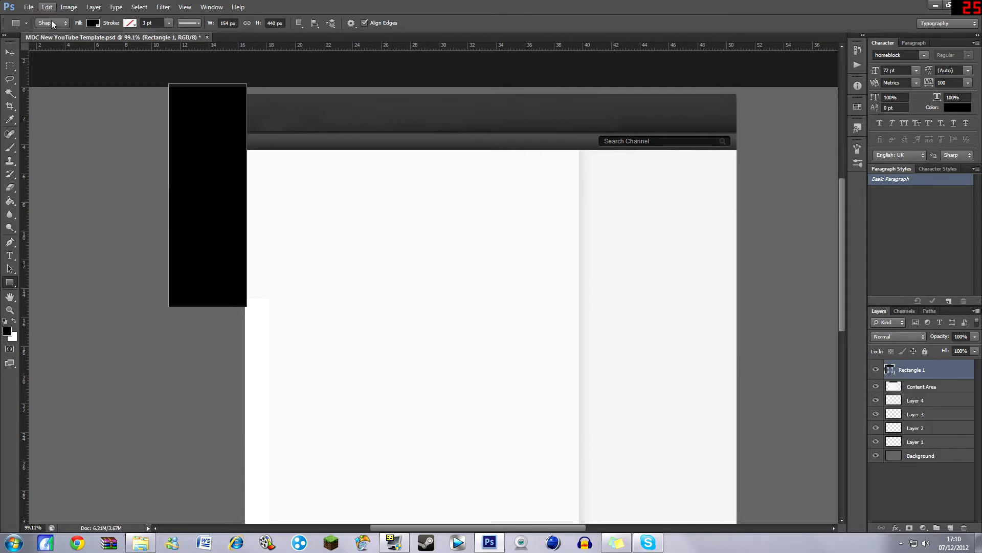
Step: Skew the black rectangle vertically about 45° by raising its lower left corner, and apply the transformation
click(9, 48)
click(47, 7)
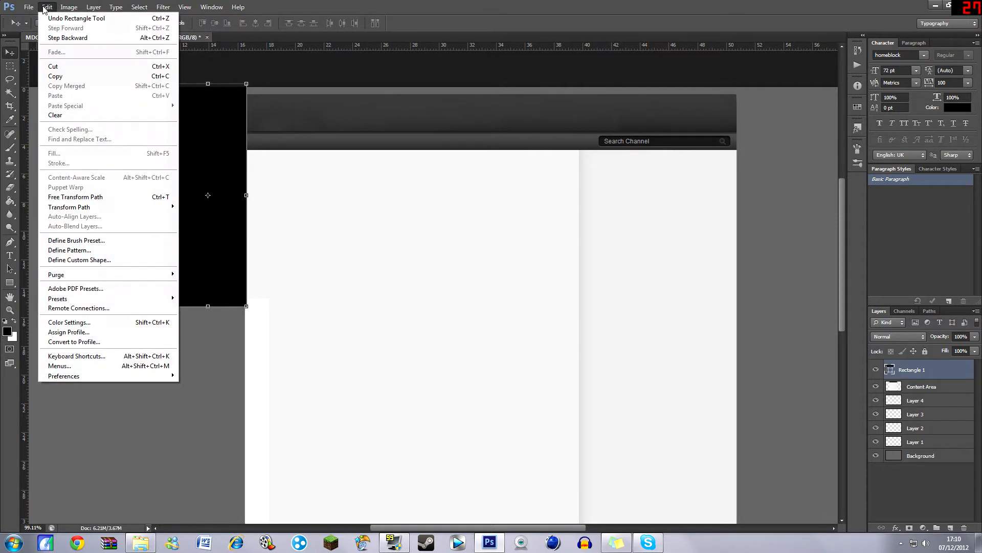
mouse_move(84, 206)
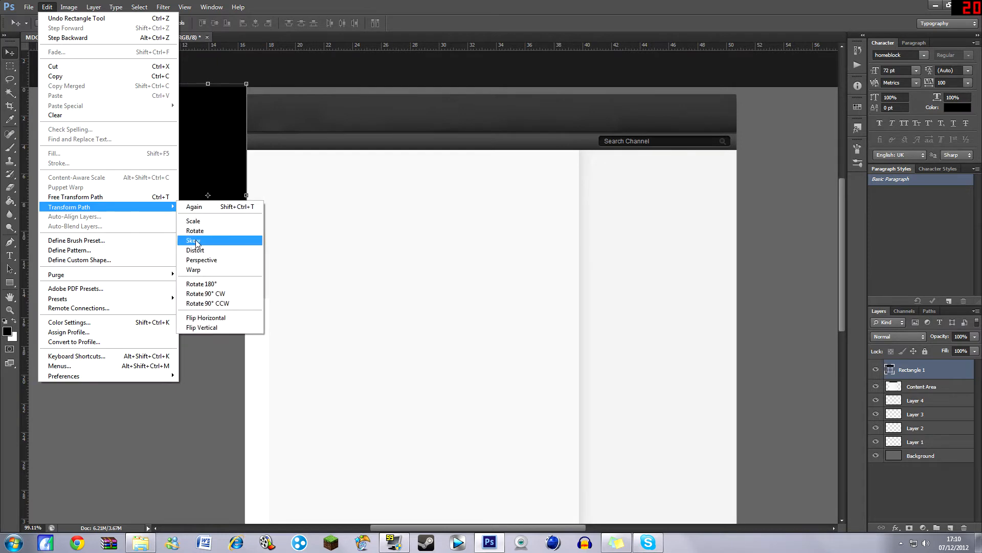
click(189, 239)
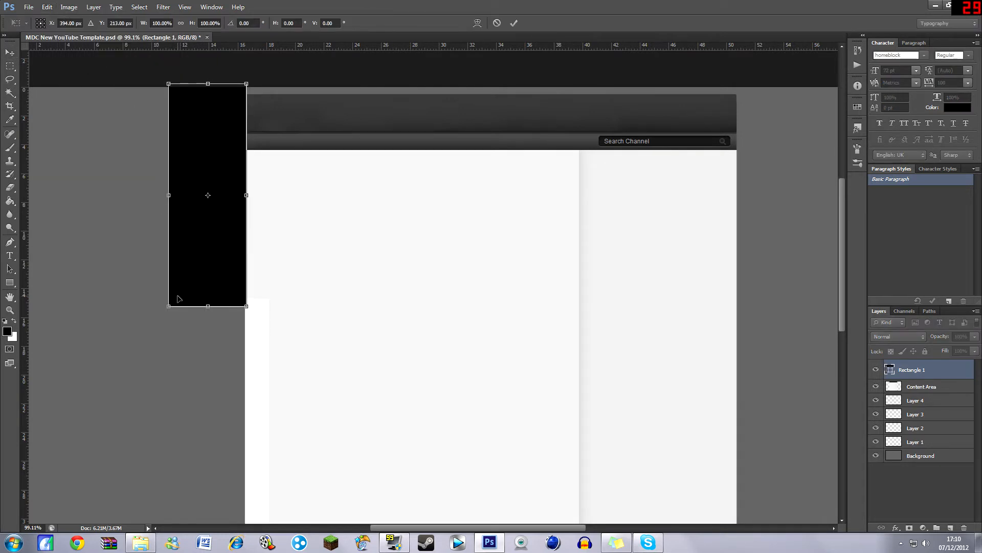
drag(169, 308, 160, 226)
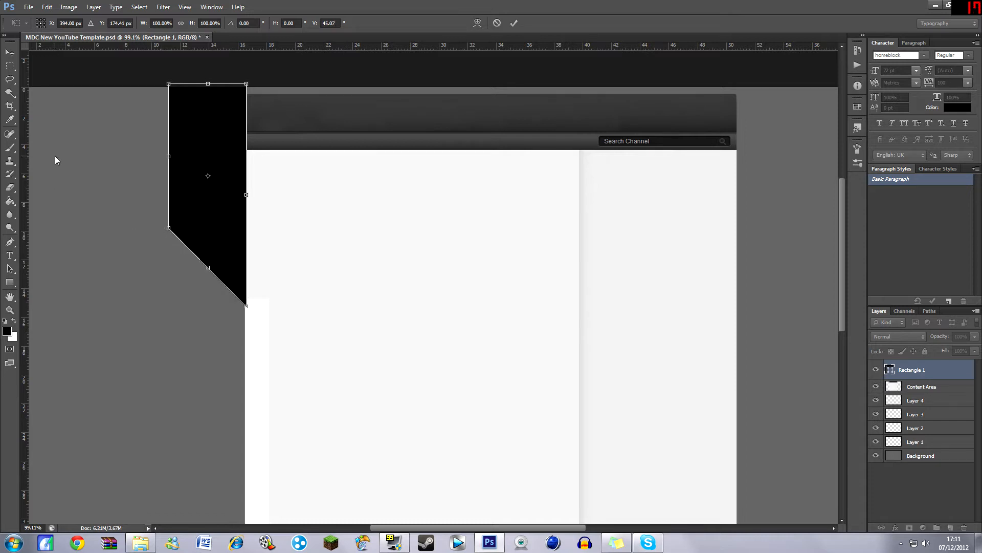
click(10, 66)
click(432, 205)
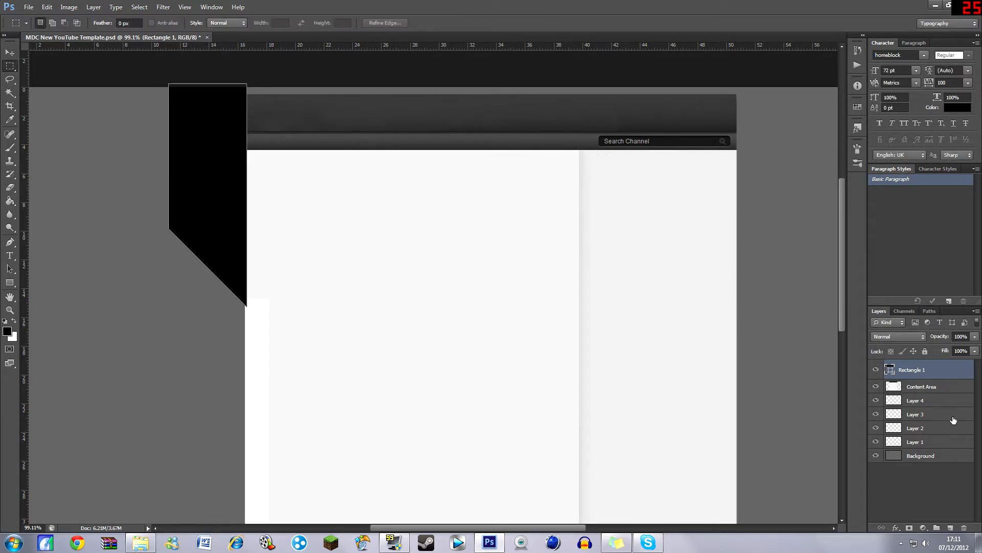
Step: Move the Rectangle 1 layer down the layer stack so it sits directly above Background
drag(933, 374, 934, 445)
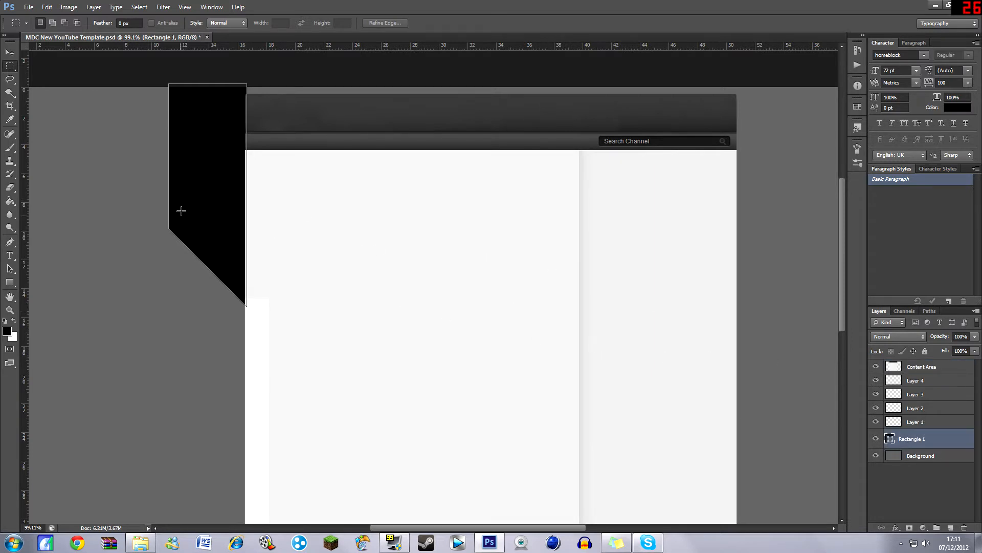
click(9, 52)
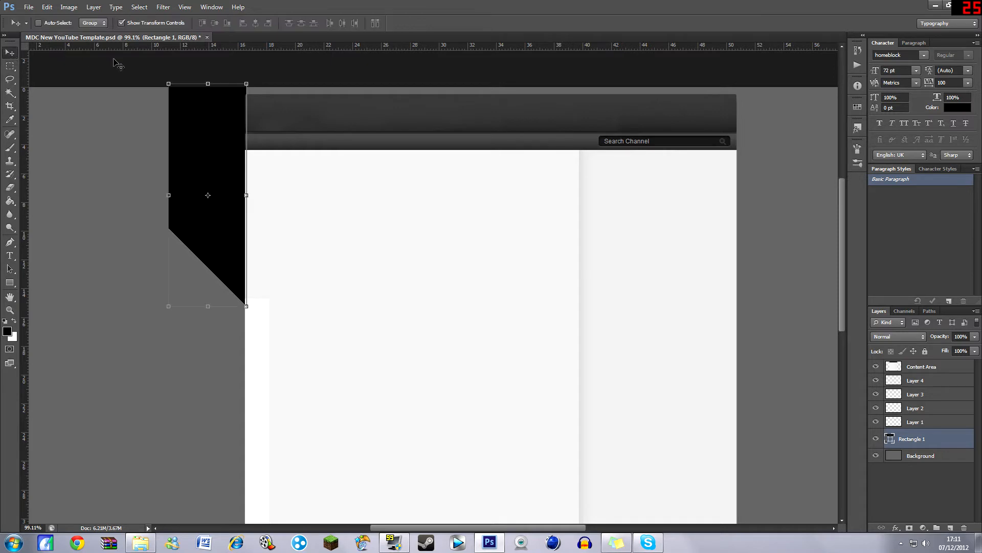
double_click(951, 444)
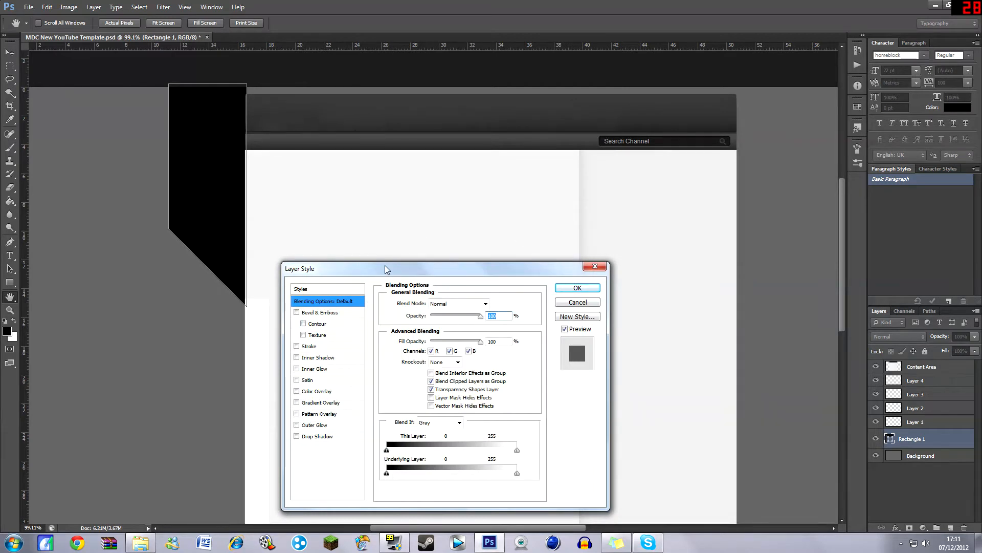
drag(385, 267, 399, 162)
click(605, 156)
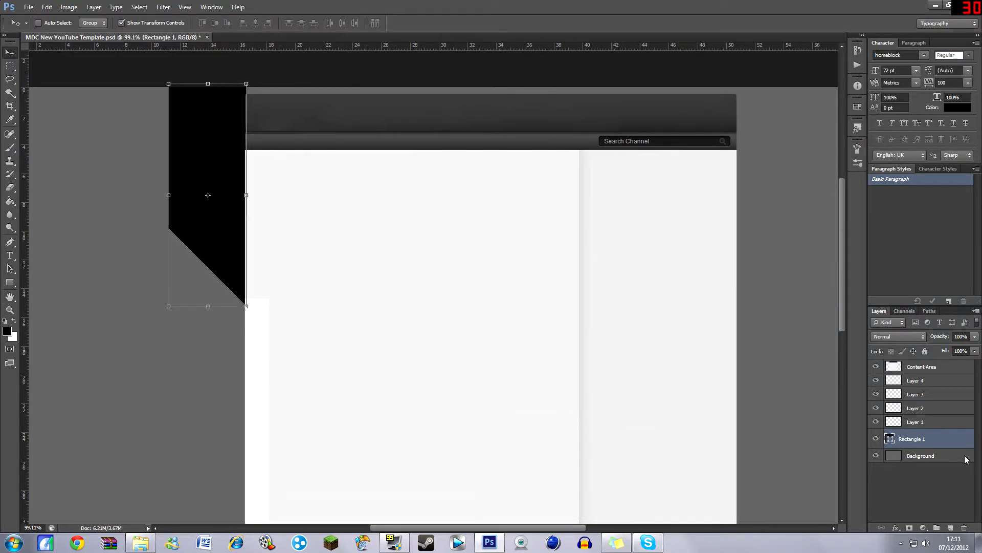
Step: Open the blending options of the Rectangle 1 layer and enable Gradient Overlay
right_click(938, 439)
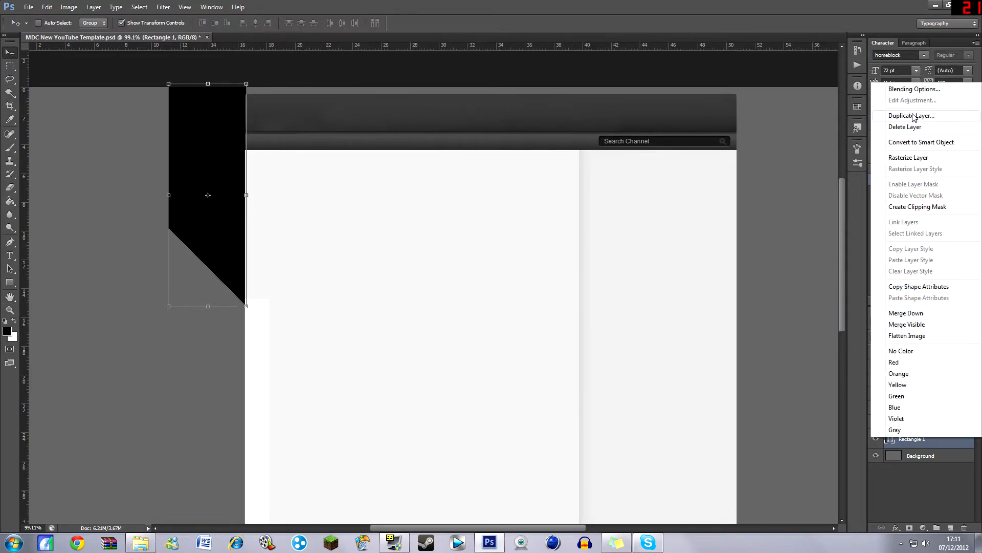
click(909, 90)
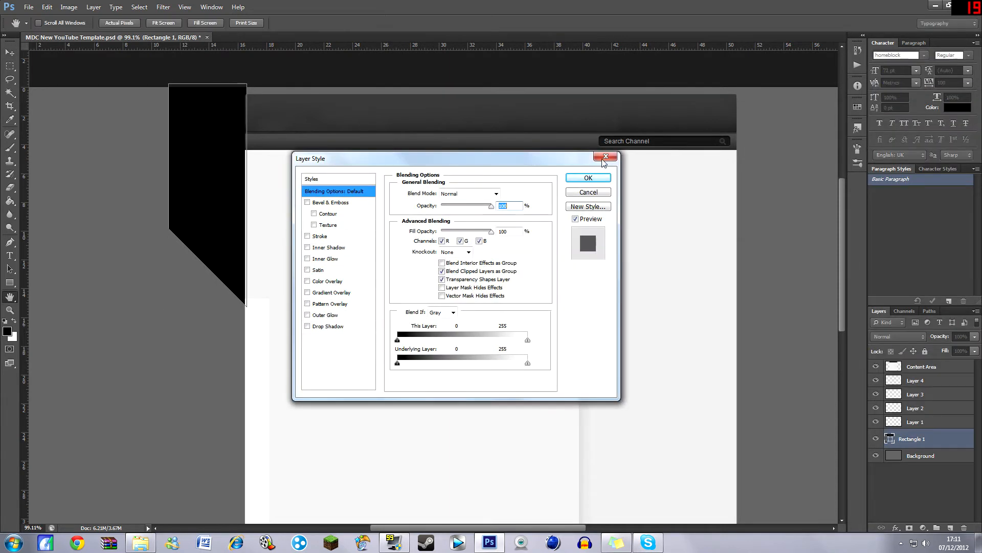
drag(523, 160, 534, 112)
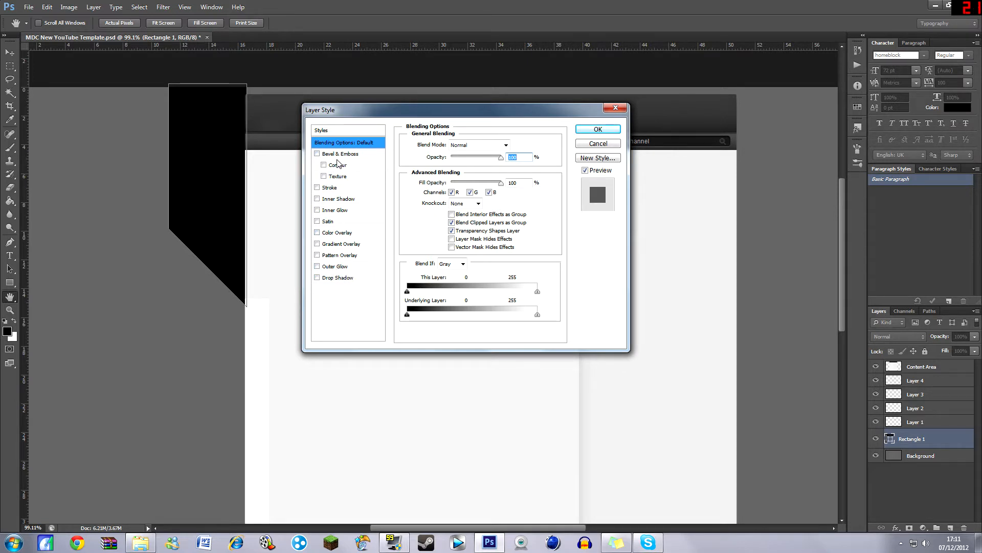
click(336, 244)
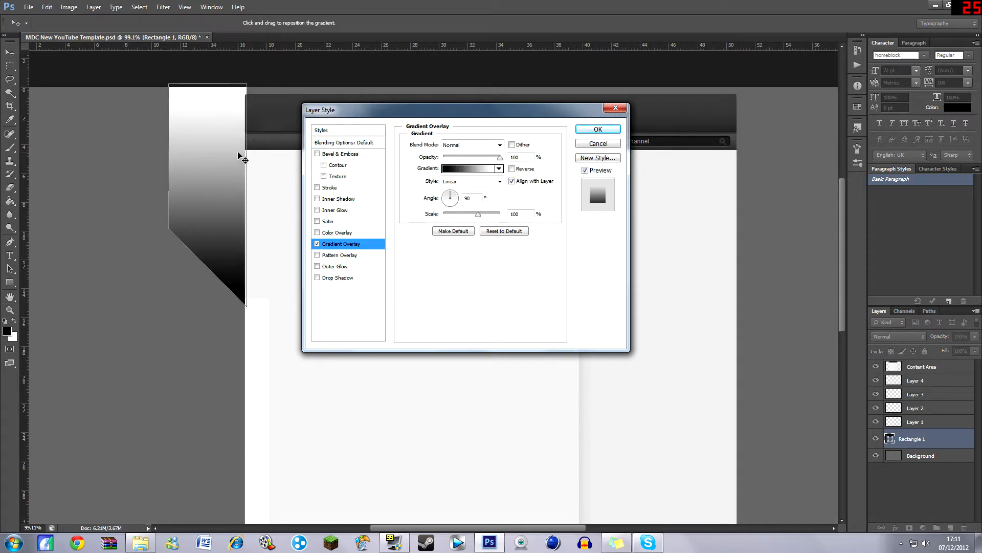
Step: Try a light yellow-green Color Overlay (#d5f067) on the skewed shape, and disable the Color Overlay again
click(317, 243)
click(317, 232)
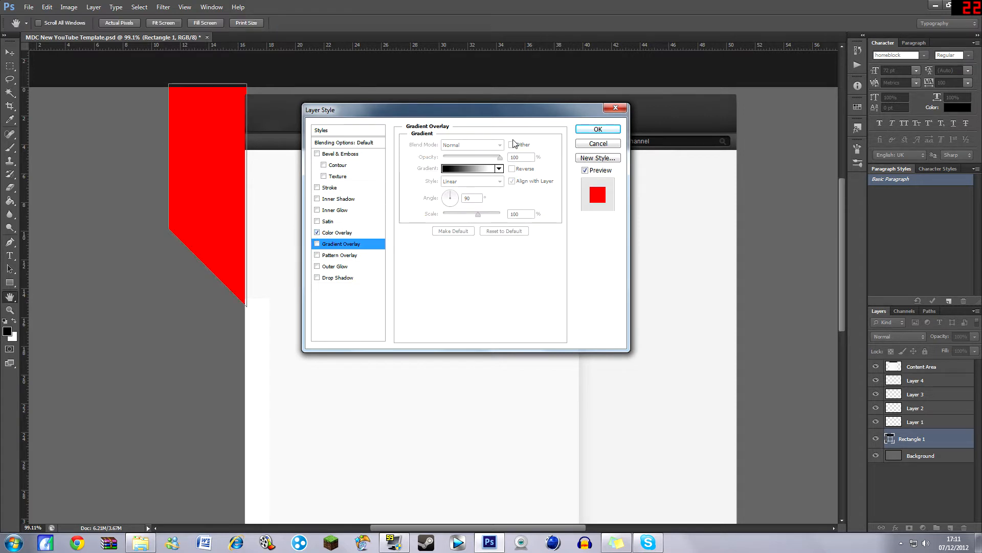
click(349, 245)
click(348, 233)
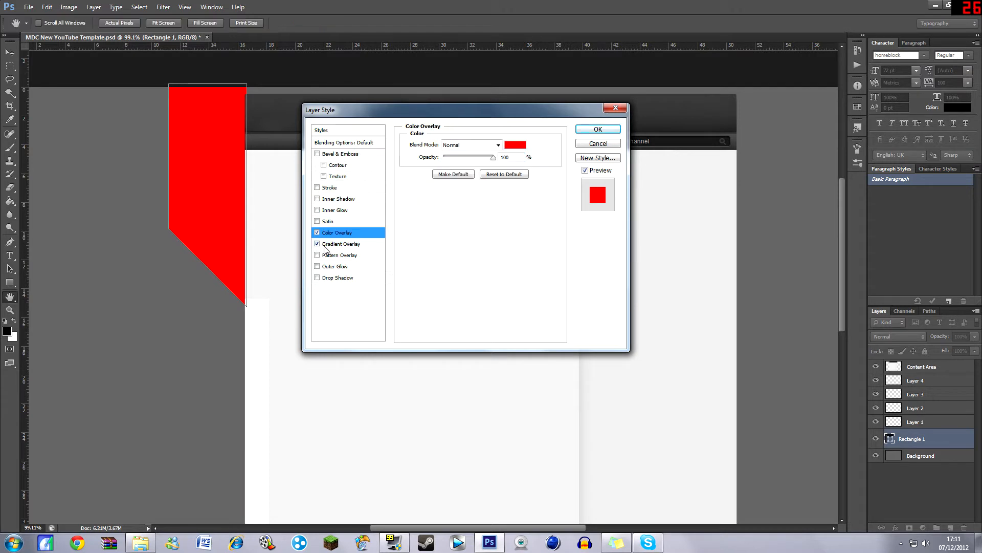
click(514, 149)
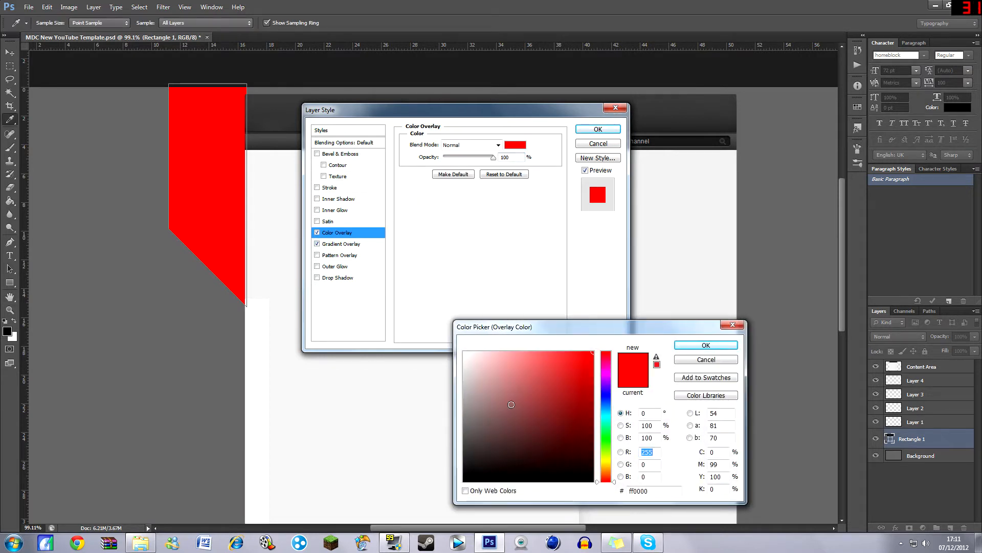
drag(511, 405, 619, 335)
click(594, 429)
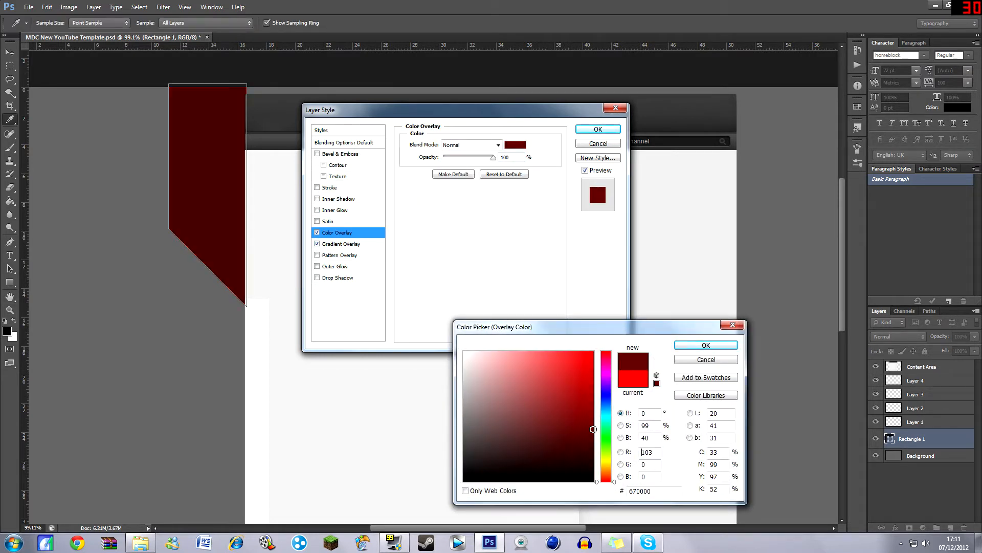
click(606, 430)
drag(608, 435, 606, 456)
mouse_move(491, 440)
mouse_down()
mouse_move(466, 455)
mouse_move(538, 358)
mouse_up()
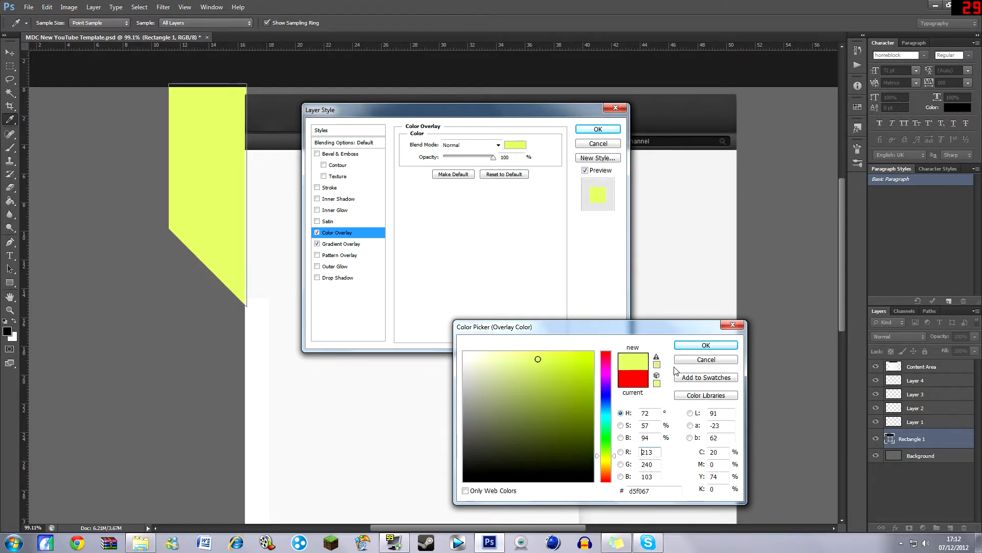
click(706, 345)
click(317, 232)
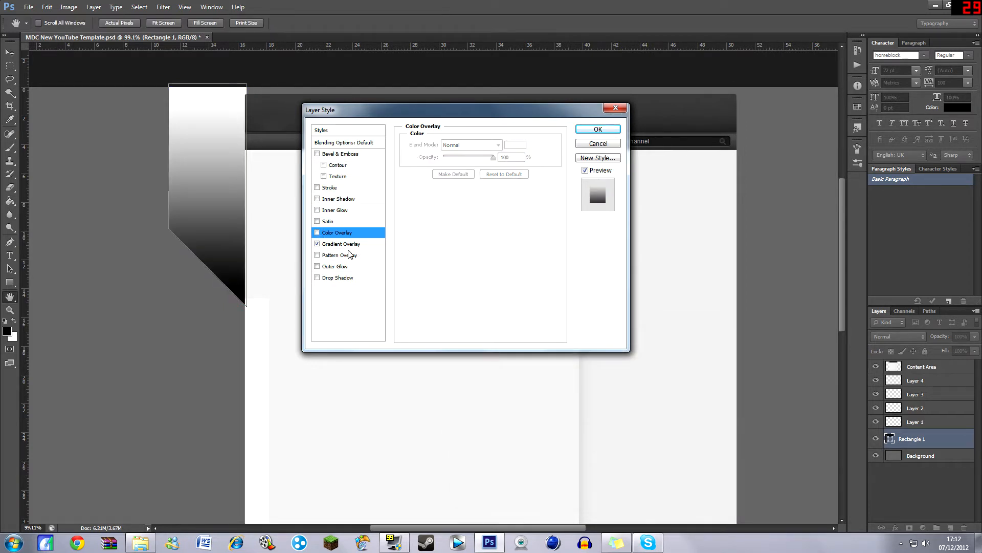
Step: Edit the Gradient Overlay's gradient and set its black starting colour stop to near-black #0c0c0c
click(339, 245)
click(454, 169)
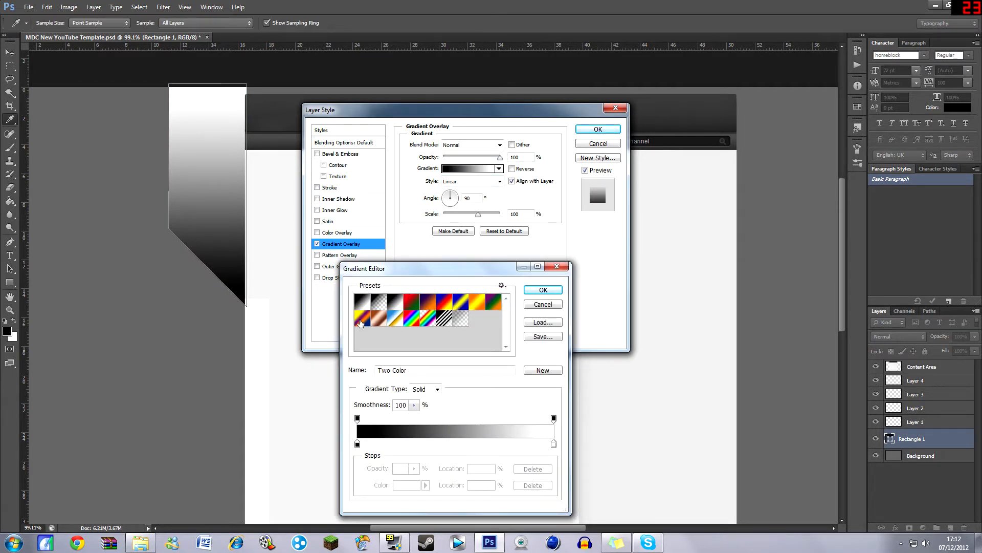
click(357, 443)
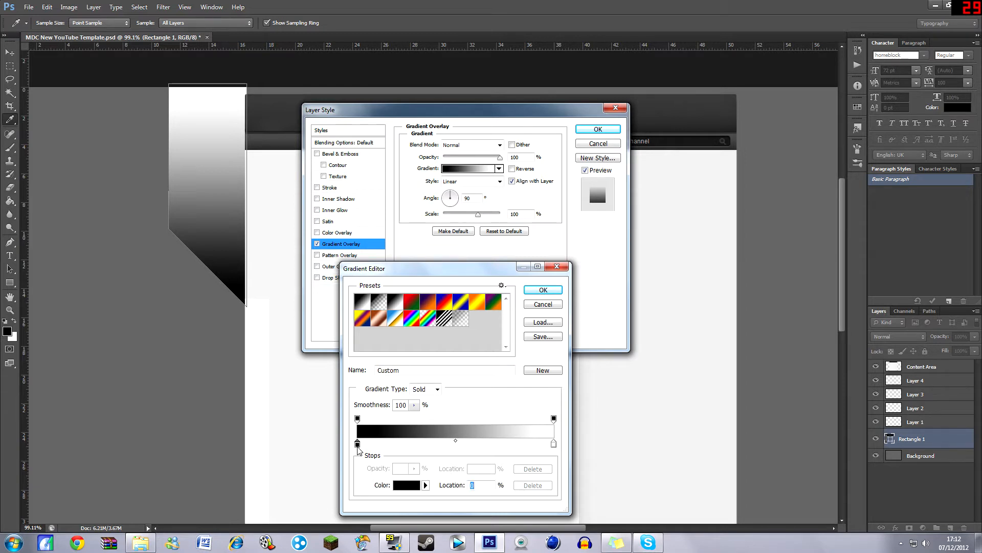
double_click(357, 443)
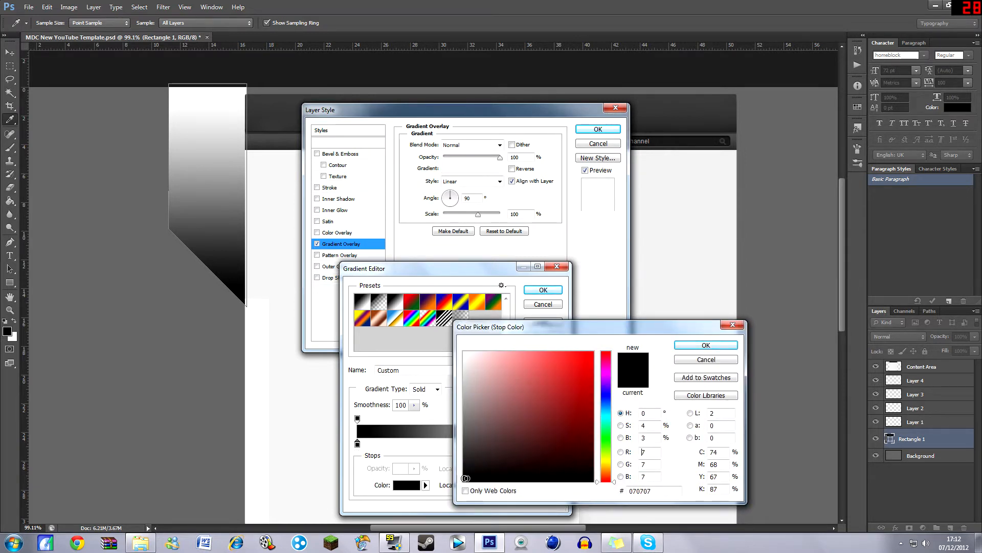
click(463, 474)
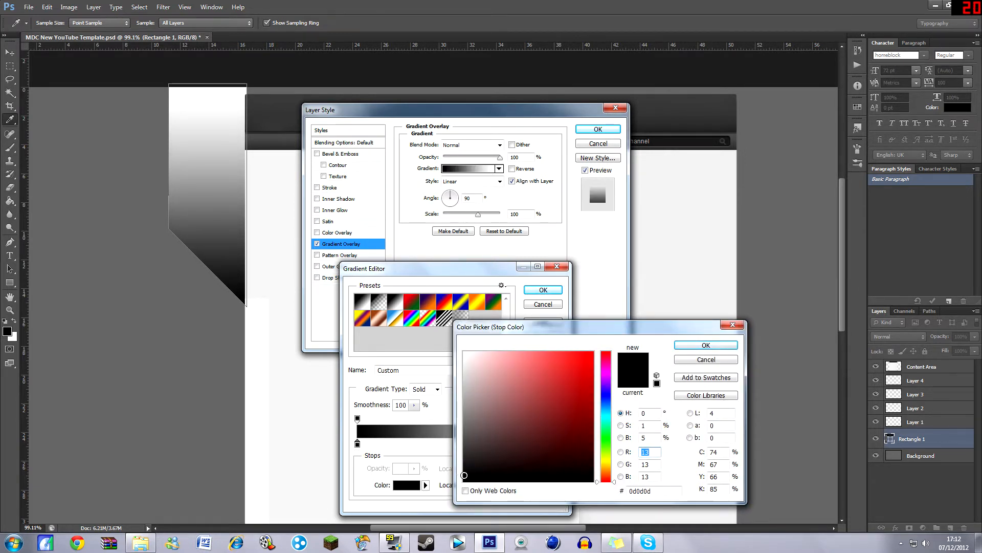
click(464, 474)
click(463, 475)
click(464, 476)
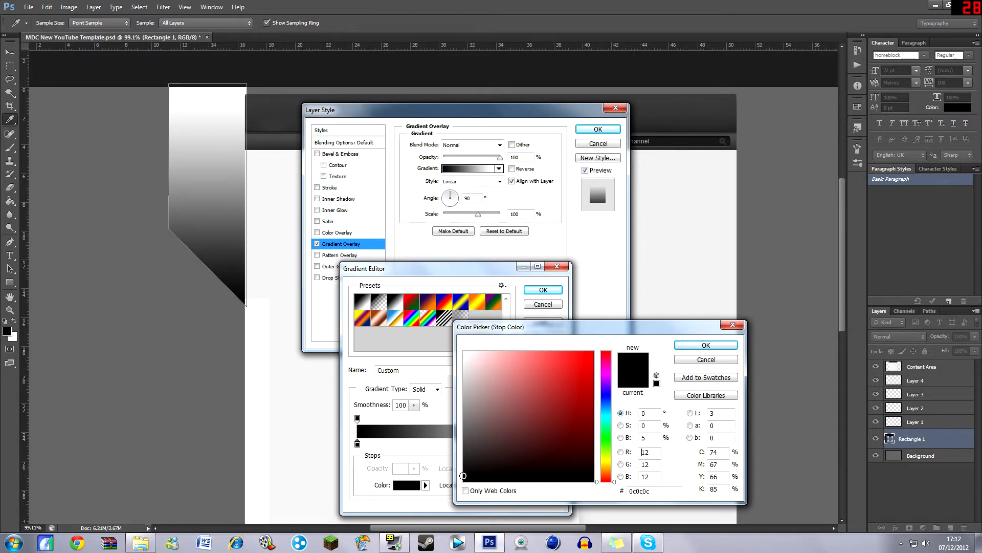
click(705, 345)
Step: Set the gradient's white end colour stop to dark grey #2d2d2d and accept the edited gradient
click(554, 443)
double_click(553, 443)
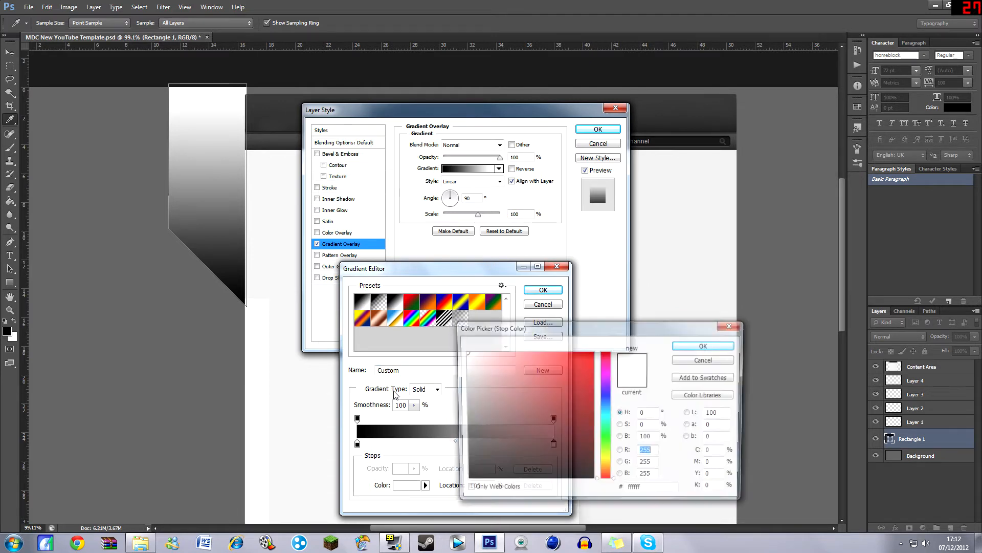
click(464, 463)
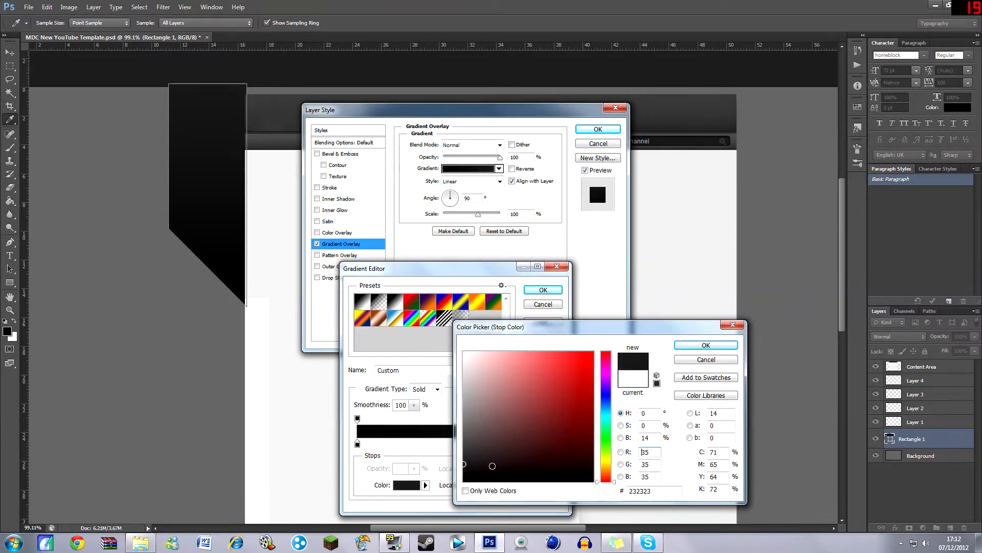
drag(462, 467, 462, 394)
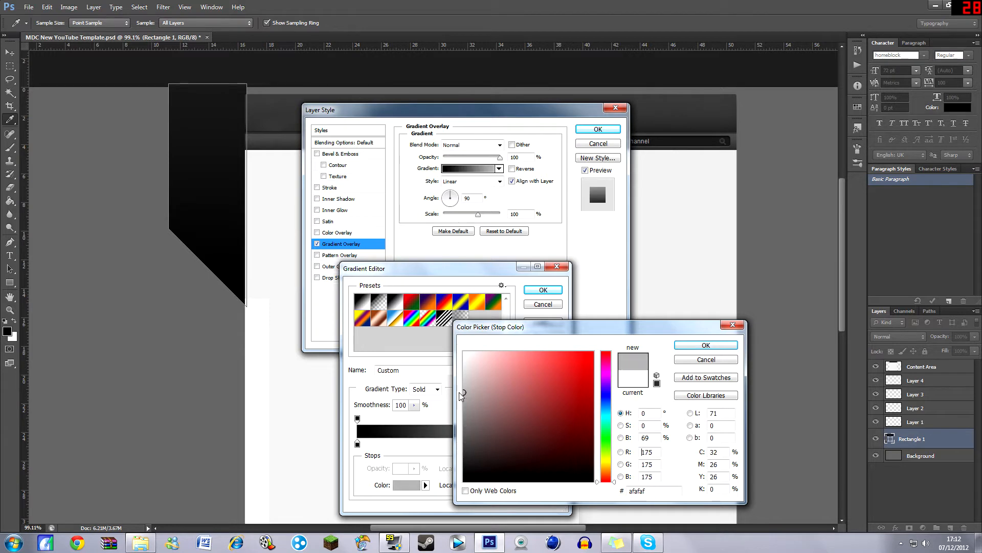
click(466, 462)
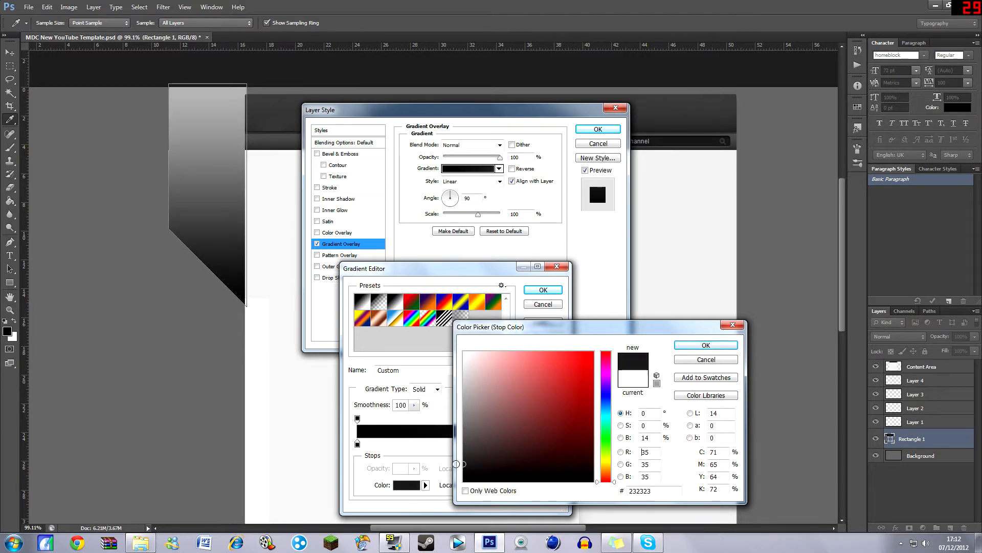
click(464, 459)
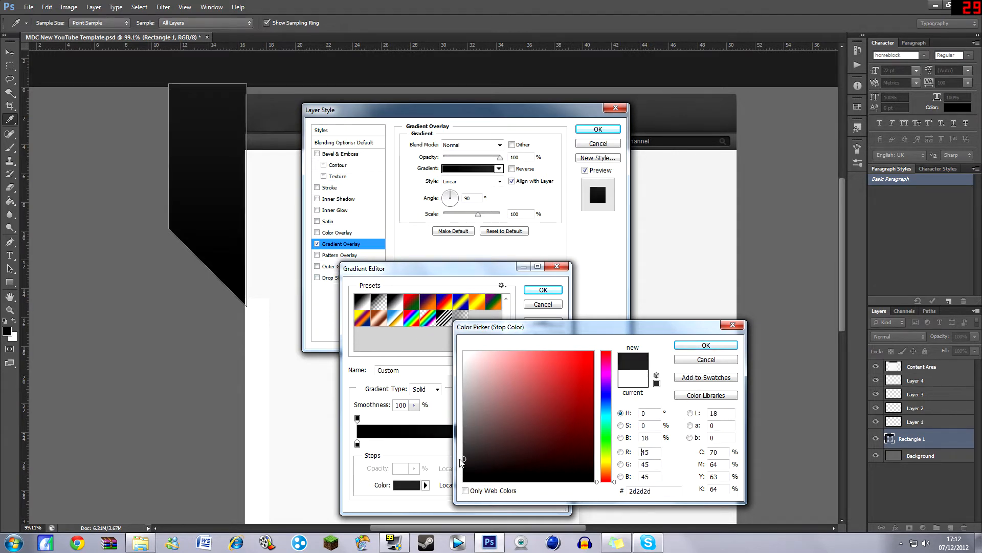
click(680, 344)
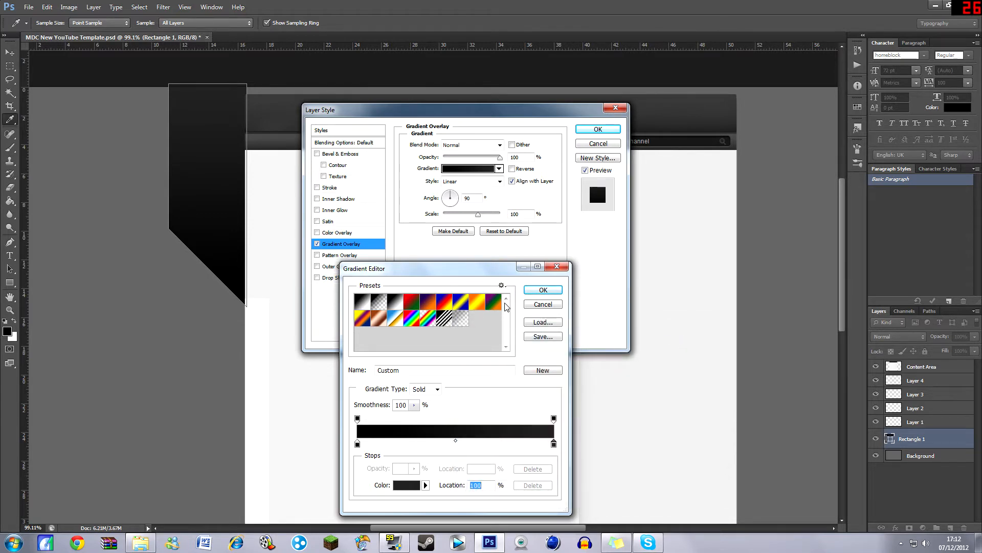
click(536, 291)
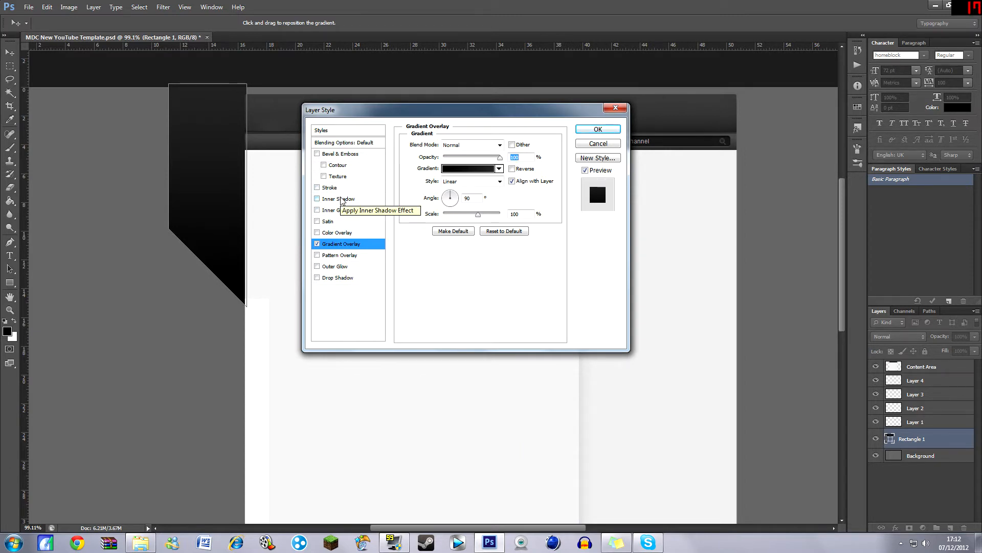
Step: Enable Bevel & Emboss on the skewed shape with the Inner Bevel style, Chisel Hard technique and a depth of about 694%
click(338, 155)
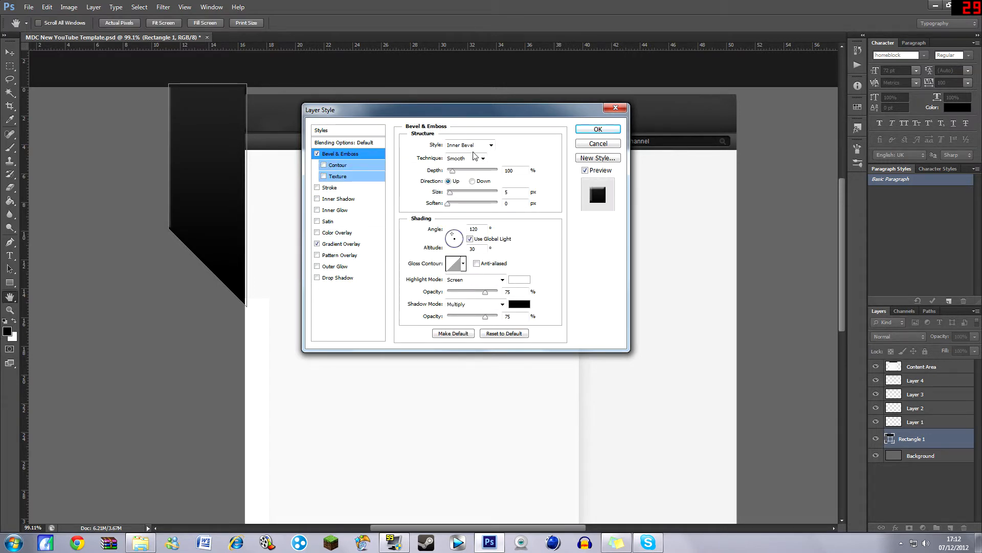
click(491, 145)
click(491, 147)
click(483, 159)
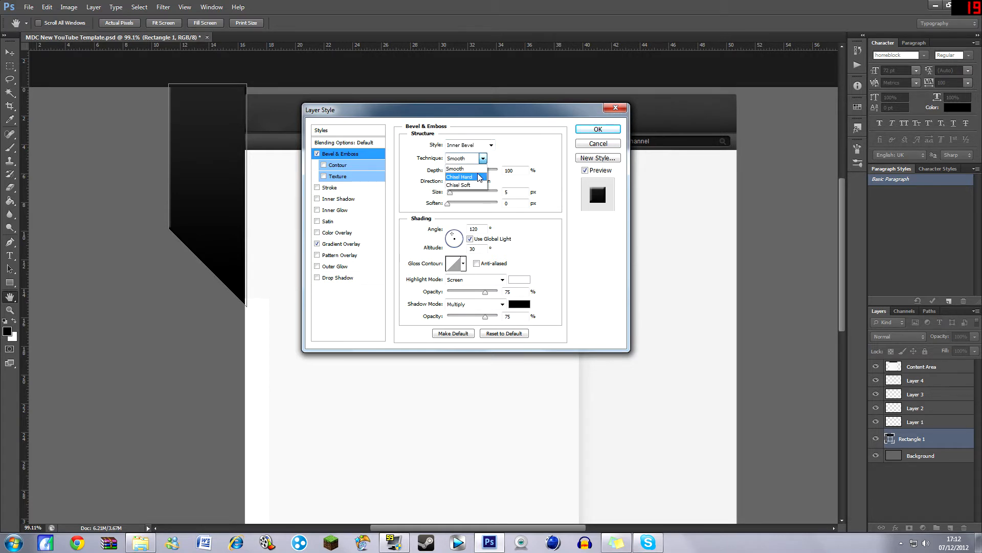
click(480, 177)
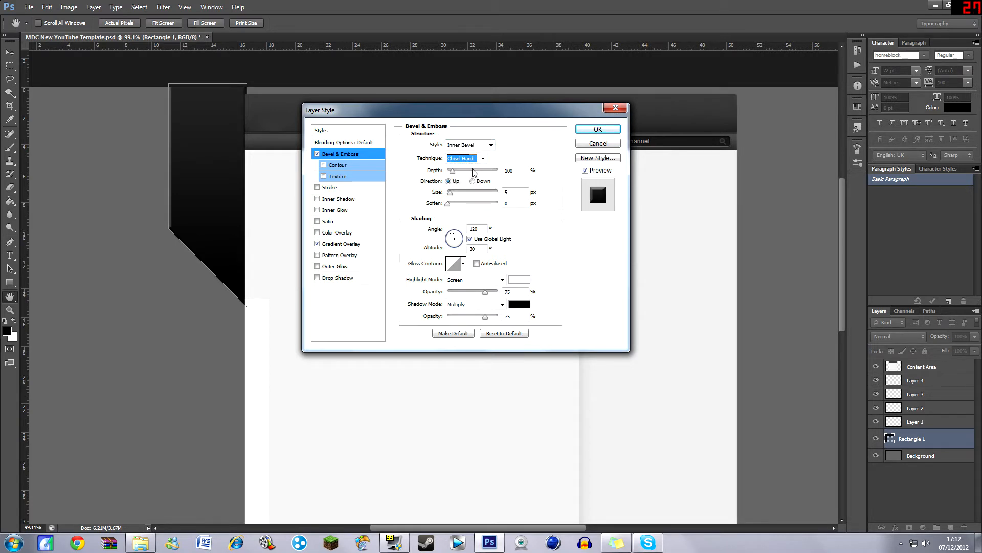
drag(453, 170, 484, 177)
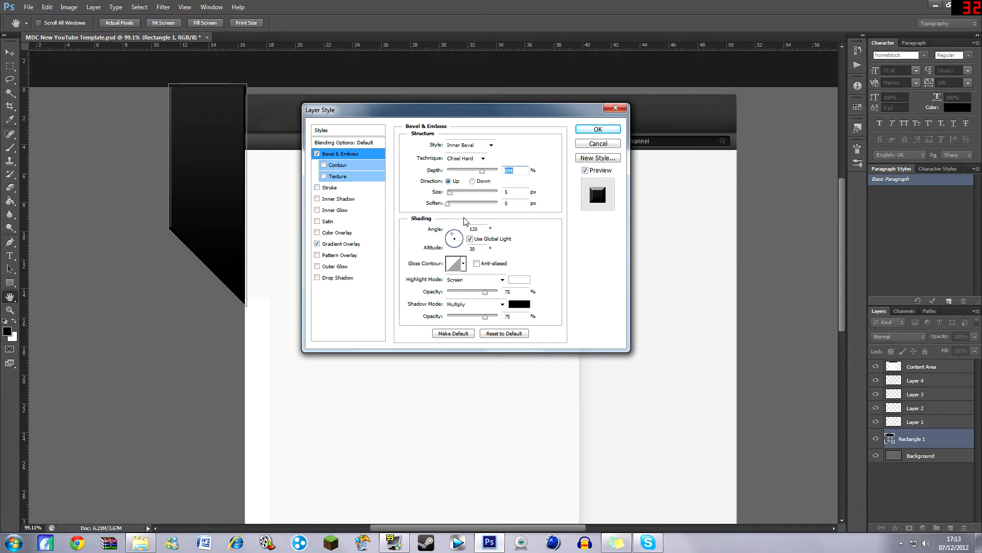
Step: Set the skewed shape's bevel size to 7 px and change both its highlight mode and shadow mode to Normal
mouse_move(451, 194)
mouse_down()
mouse_move(460, 194)
mouse_move(451, 196)
mouse_up()
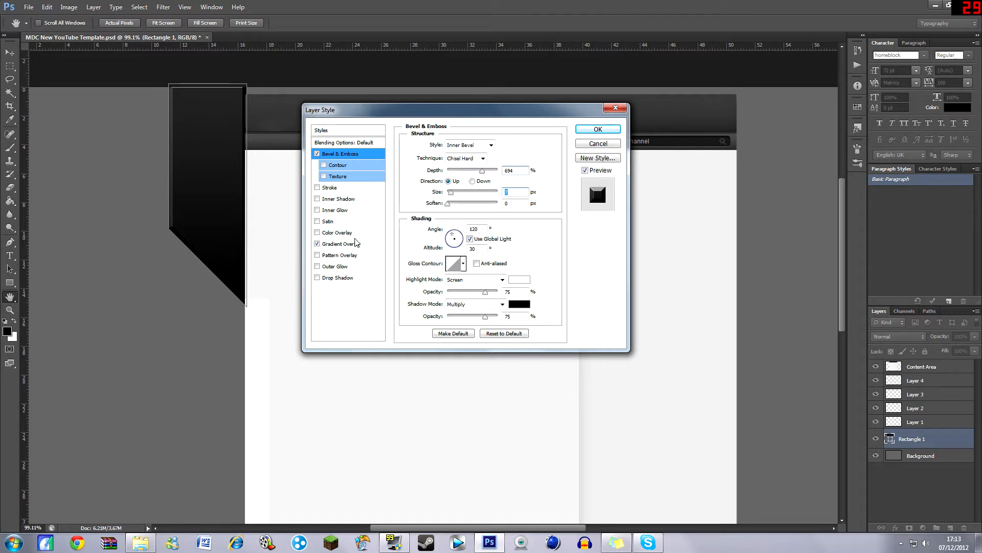
click(476, 280)
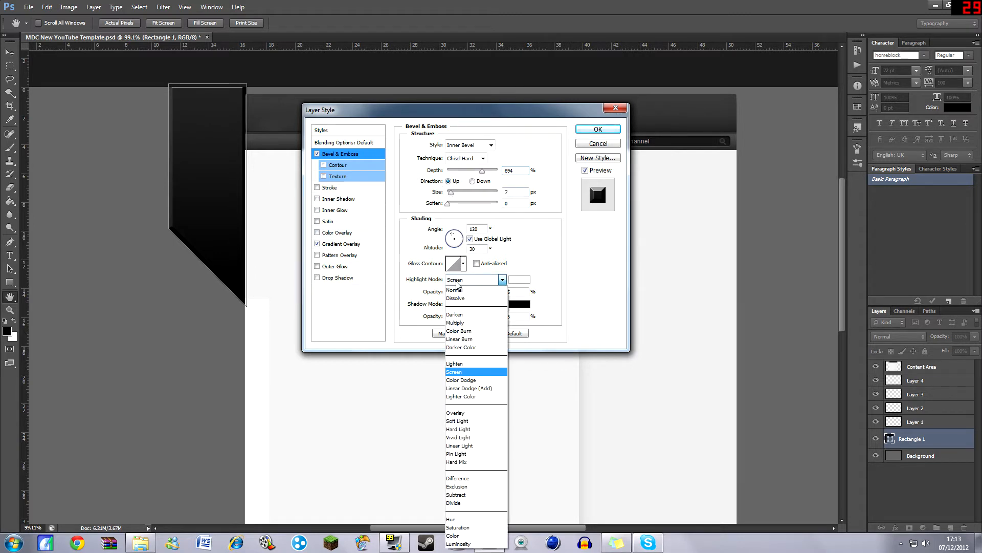
click(463, 287)
click(476, 304)
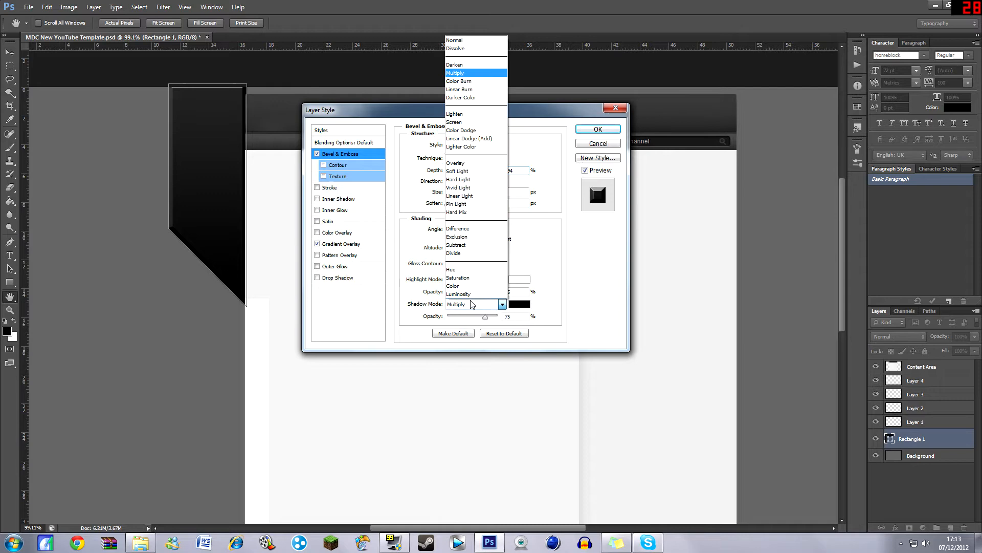
click(457, 41)
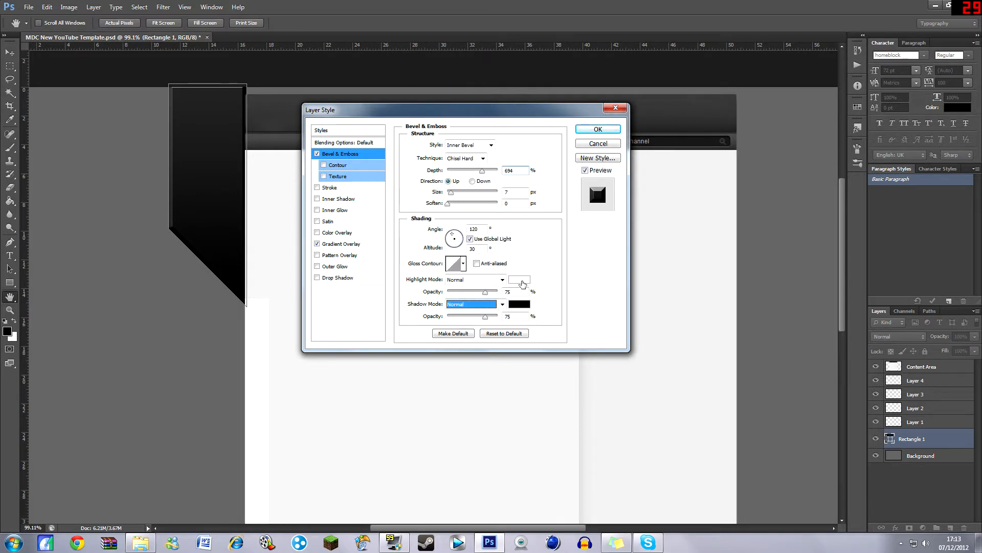
Step: Set the Bevel & Emboss shadow colour to near-black #090909
click(519, 304)
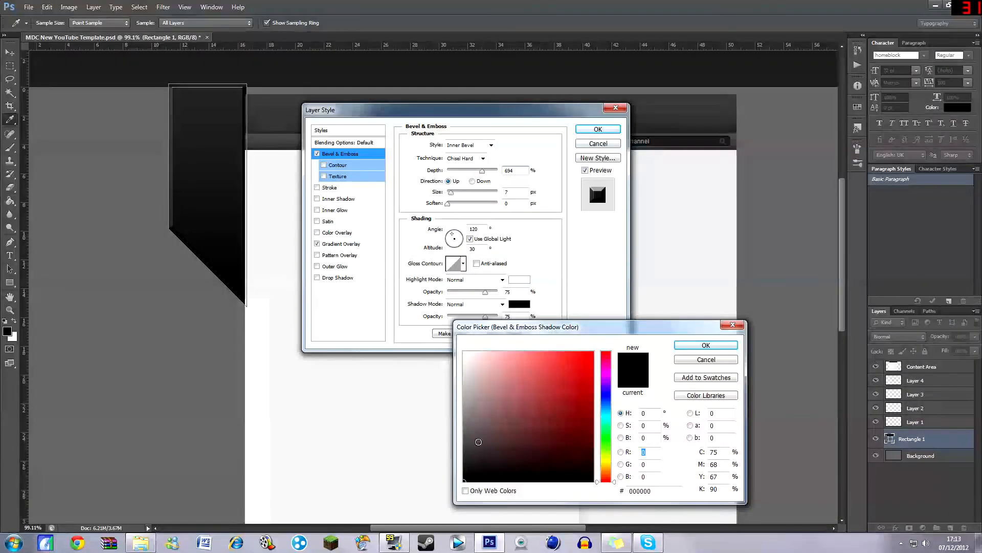
click(468, 471)
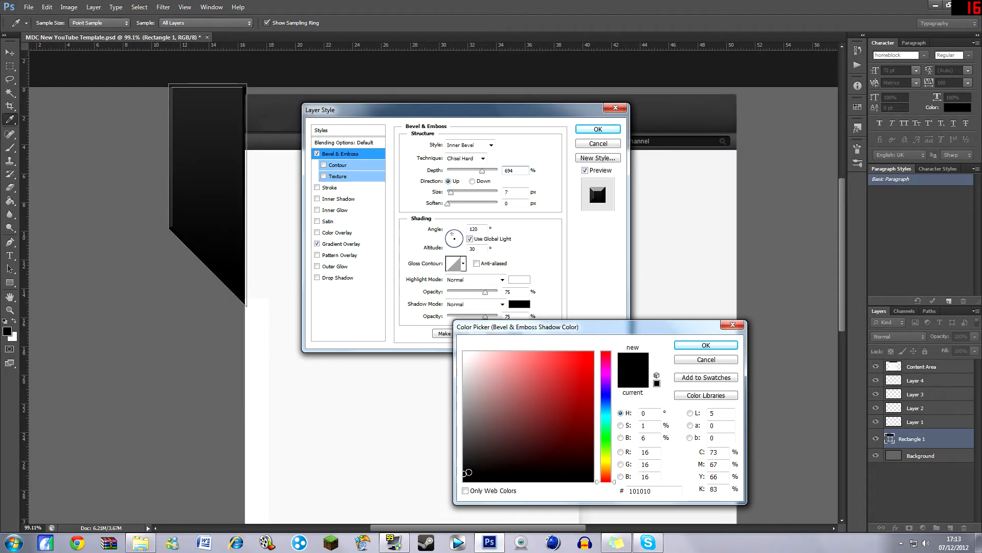
drag(468, 474, 466, 477)
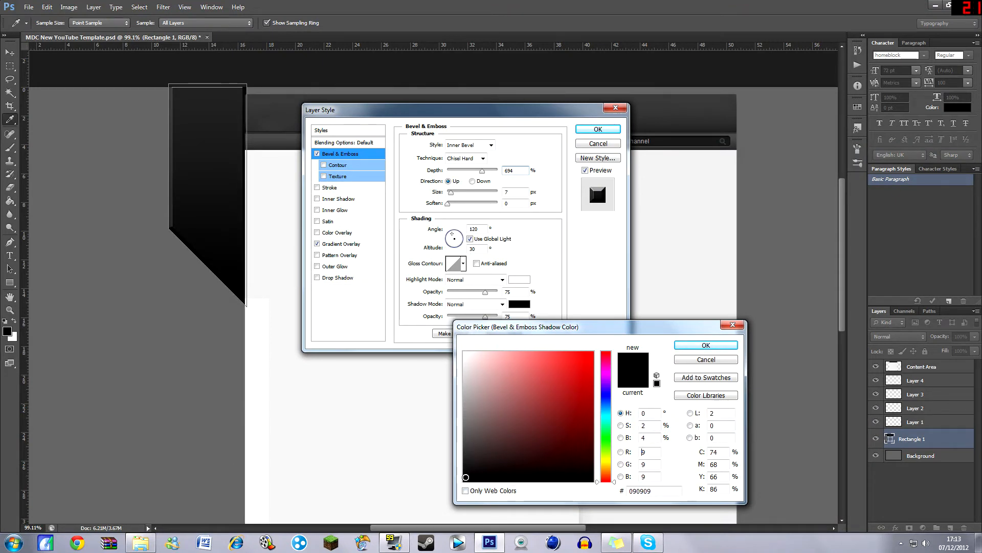
click(706, 344)
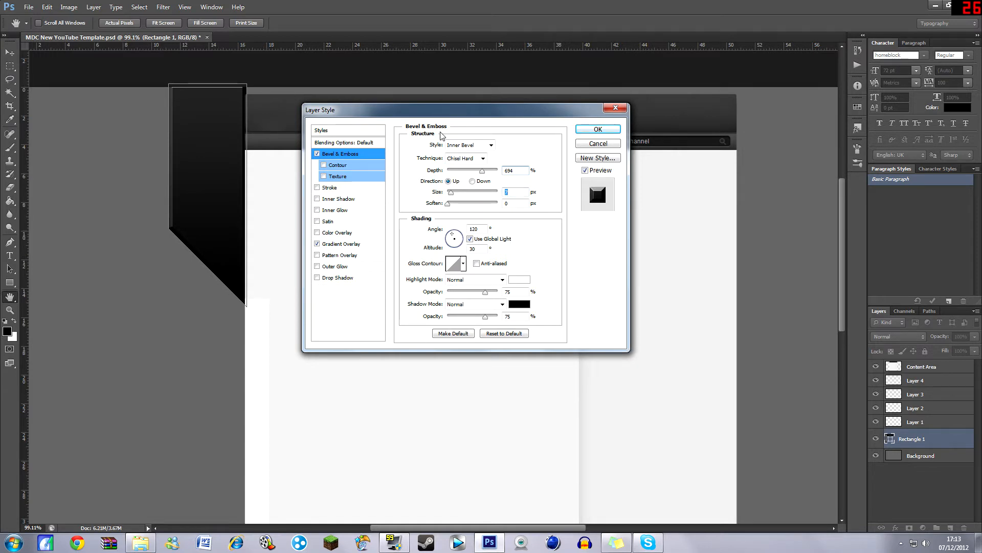
Step: Enable Inner Shadow on the skewed shape with a choke of 20% and a slightly larger size
click(334, 199)
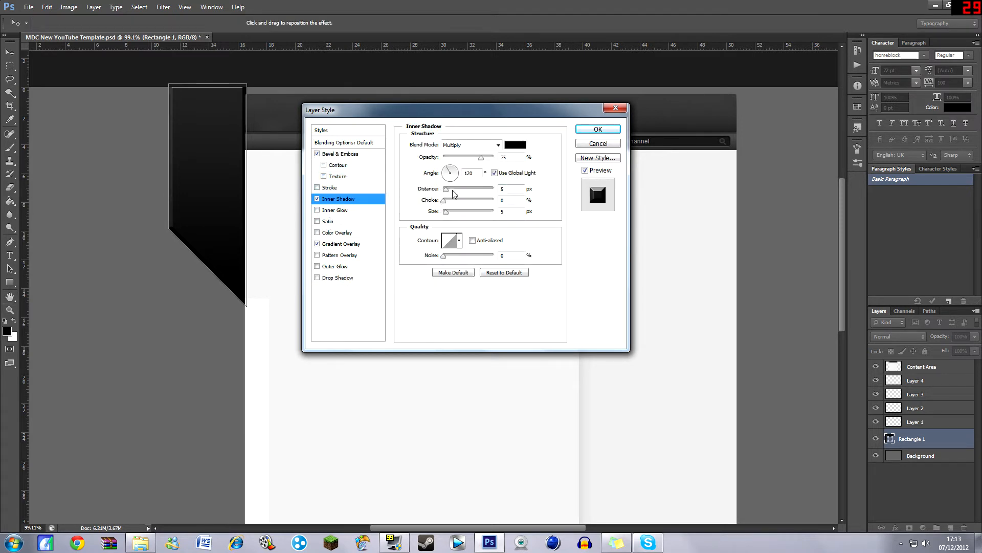
drag(448, 201, 452, 213)
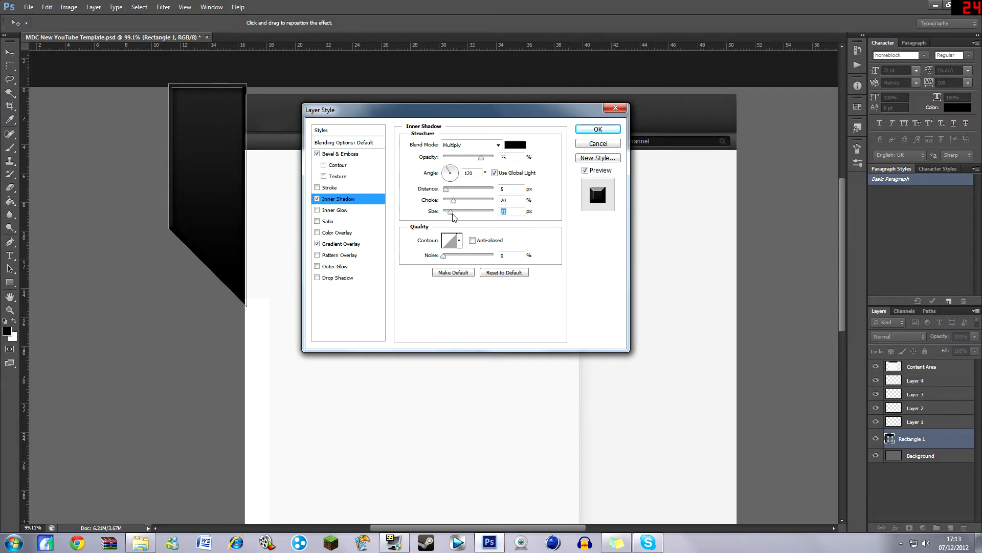
drag(450, 211, 452, 212)
Step: Enable Drop Shadow on the skewed shape with a spread of 20% and a size of 40 px
click(317, 278)
click(338, 278)
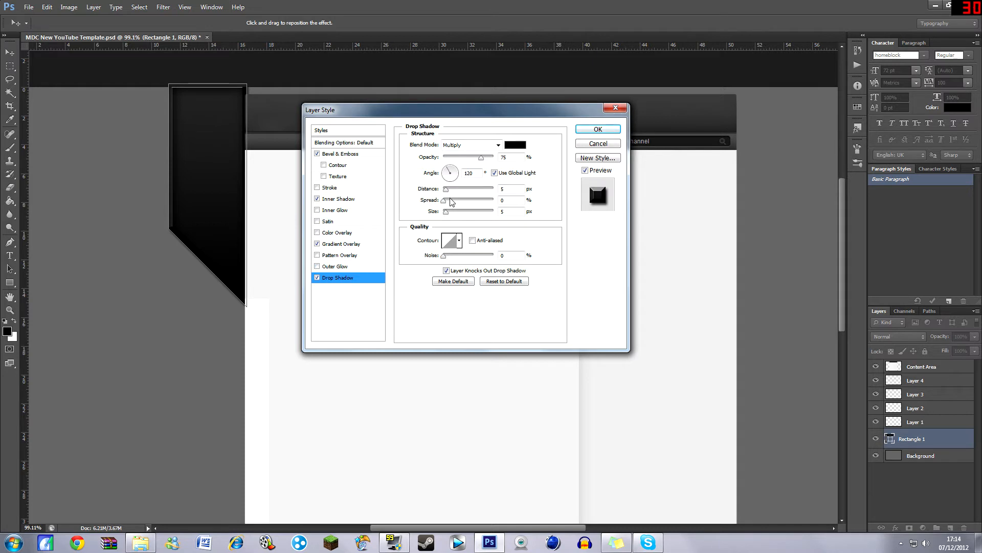
drag(444, 200, 455, 215)
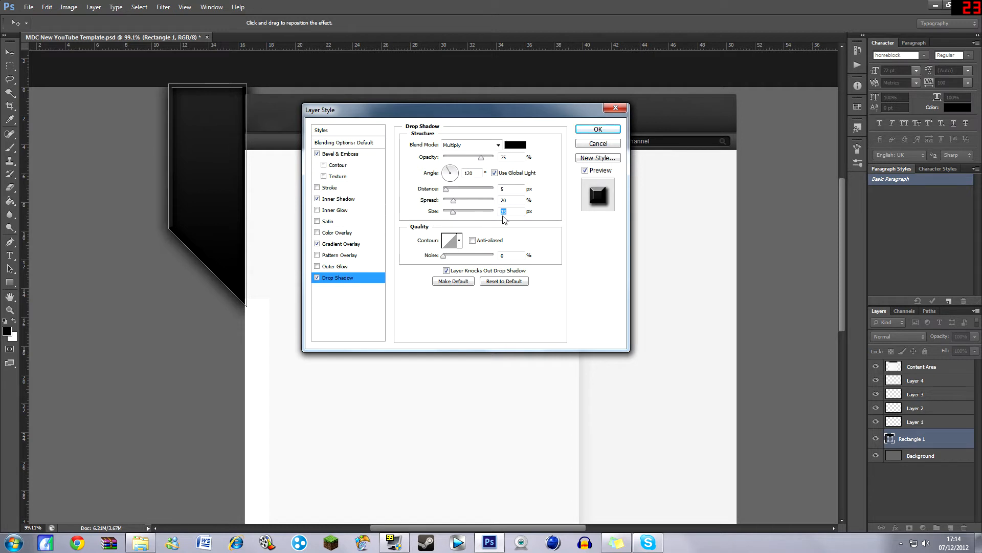
text(40)
click(459, 313)
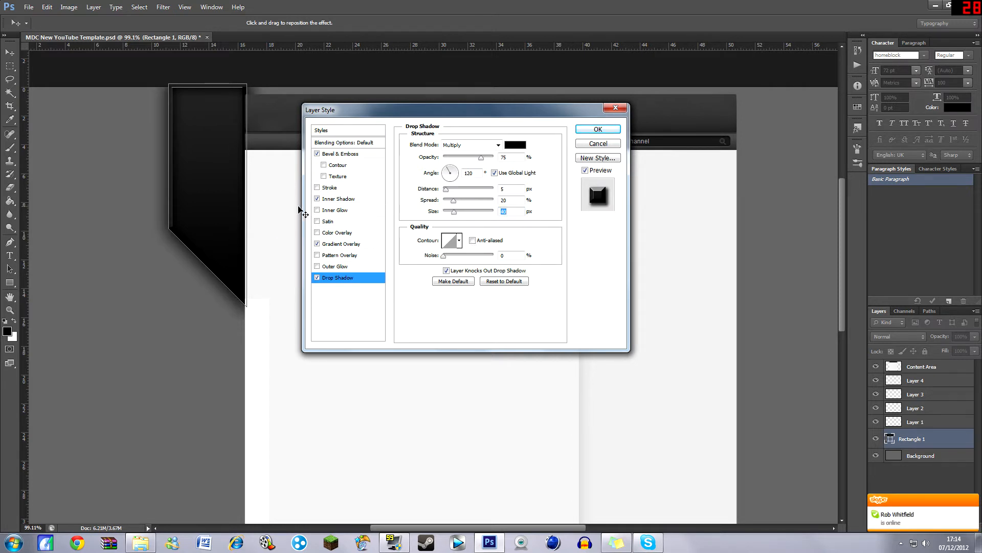
Step: Enable Outer Glow on the skewed shape and try a bright blue glow colour (#0096ff)
click(347, 268)
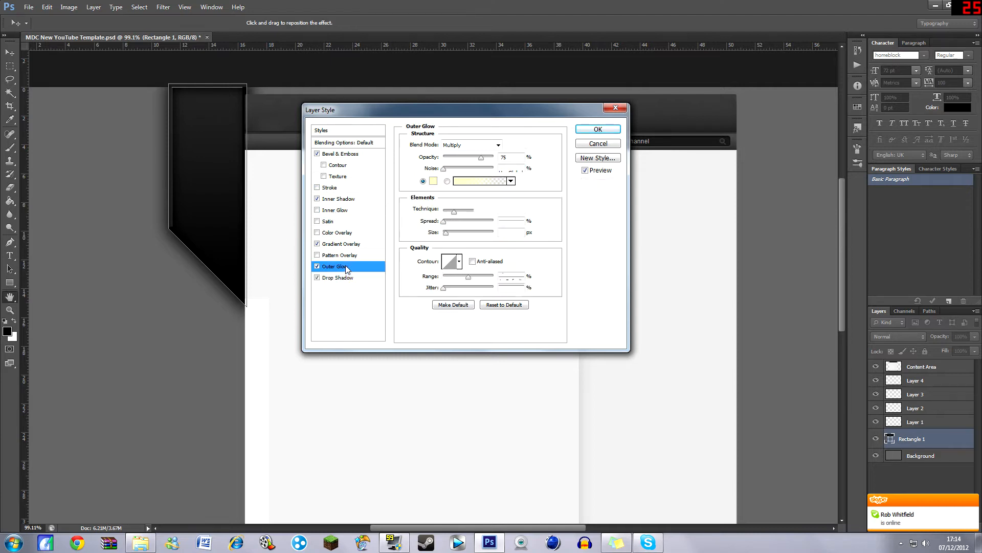
click(433, 183)
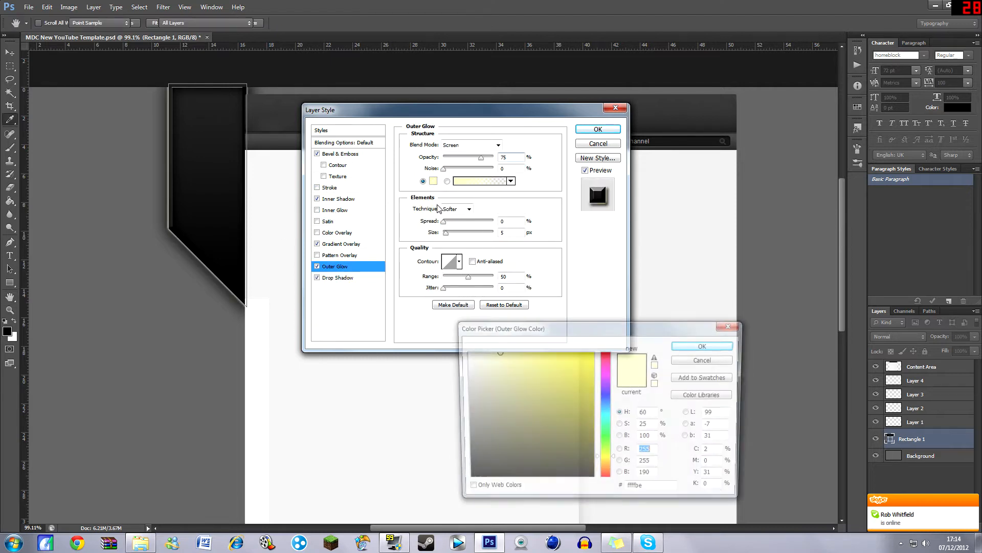
click(465, 480)
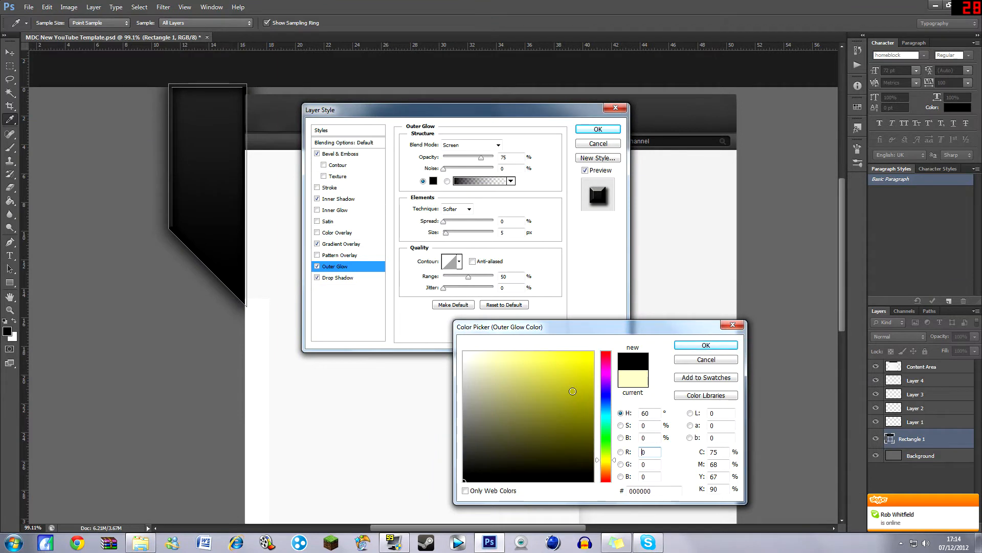
click(605, 409)
click(553, 357)
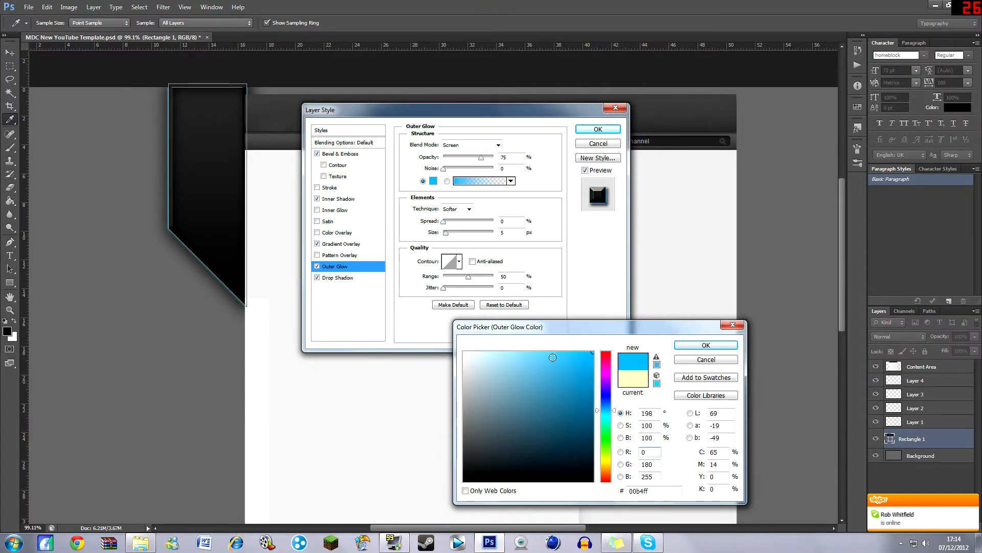
mouse_move(608, 418)
mouse_down()
mouse_move(606, 395)
mouse_move(597, 410)
mouse_up()
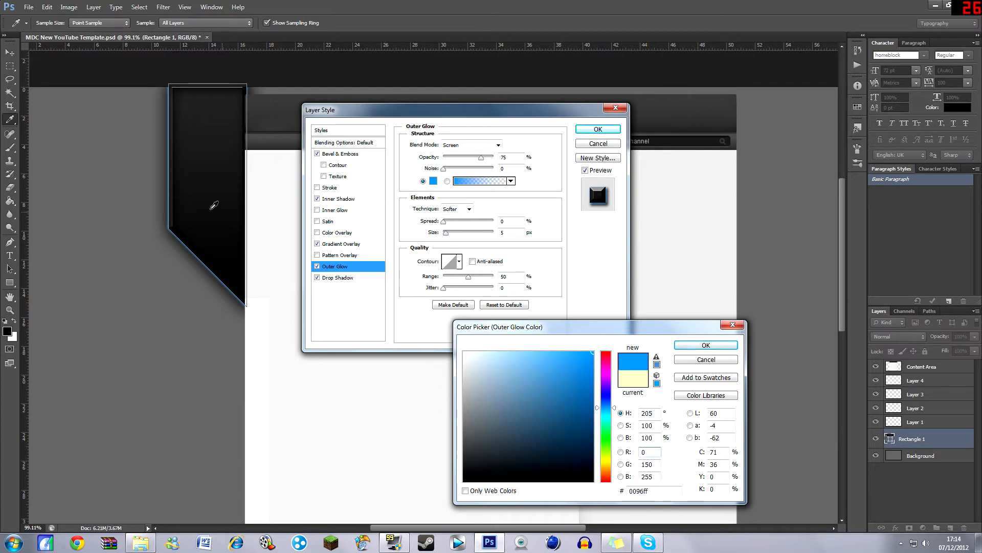
Step: Set the Outer Glow to black #000000 with Normal blend mode and a size of 7 px, and apply the layer style
click(584, 479)
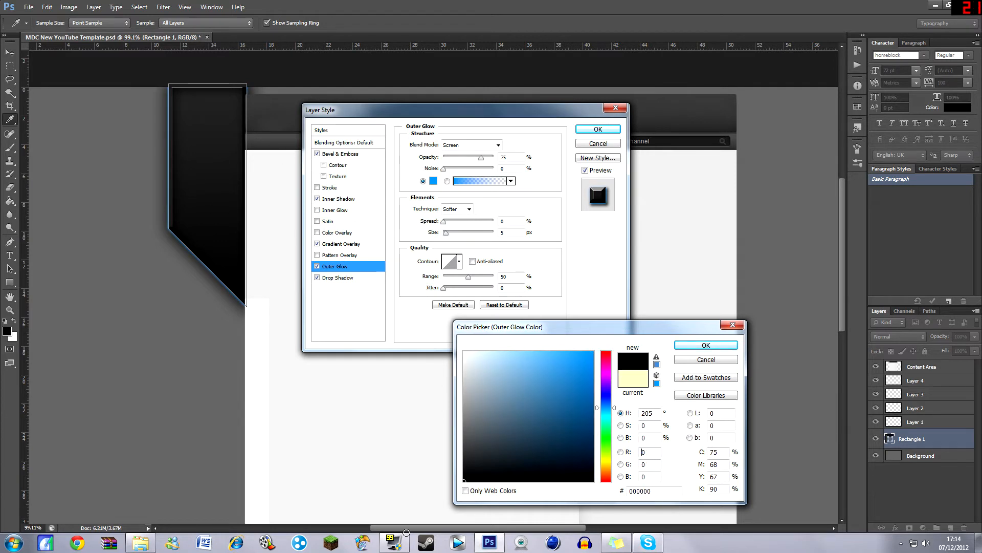
click(708, 344)
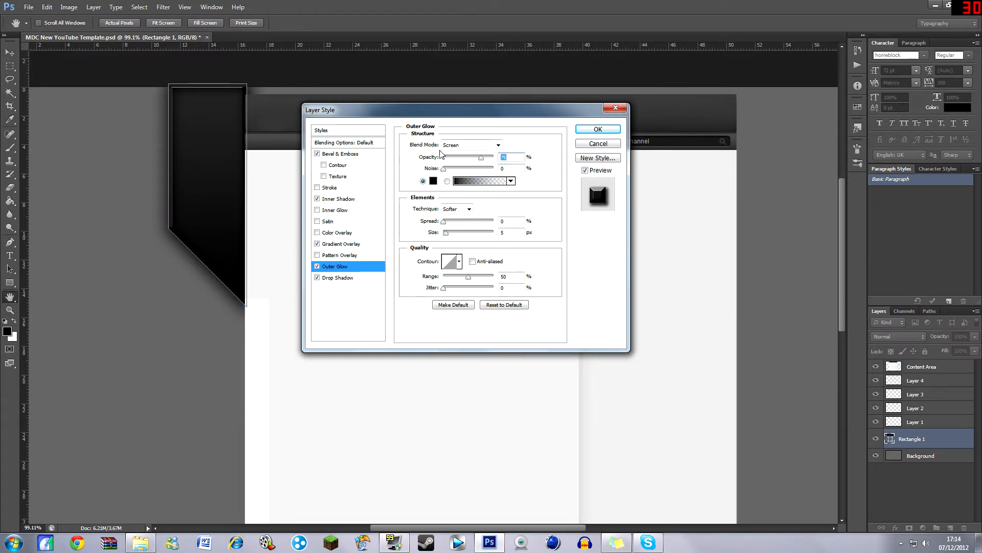
click(496, 145)
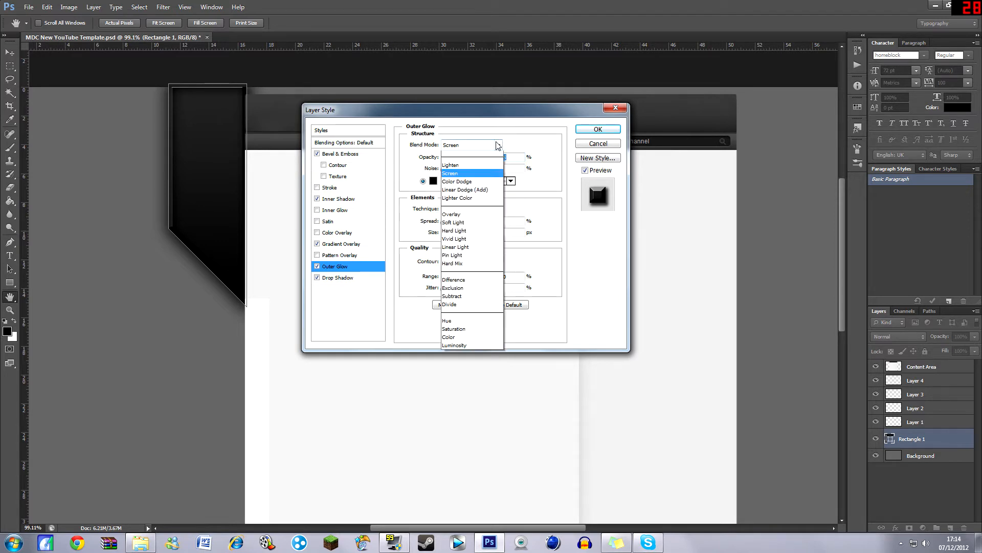
click(479, 146)
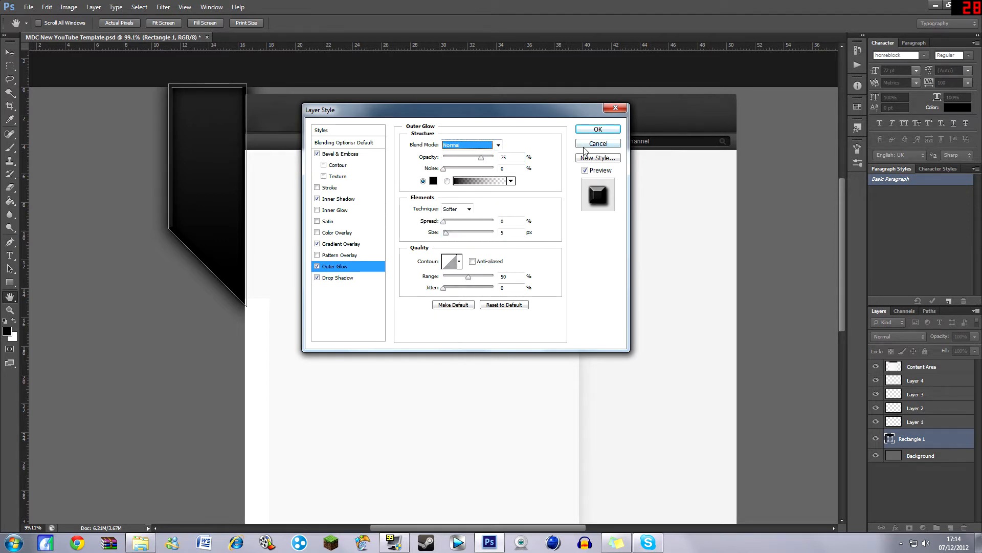
mouse_move(446, 233)
mouse_down()
mouse_move(456, 234)
mouse_move(447, 234)
mouse_up()
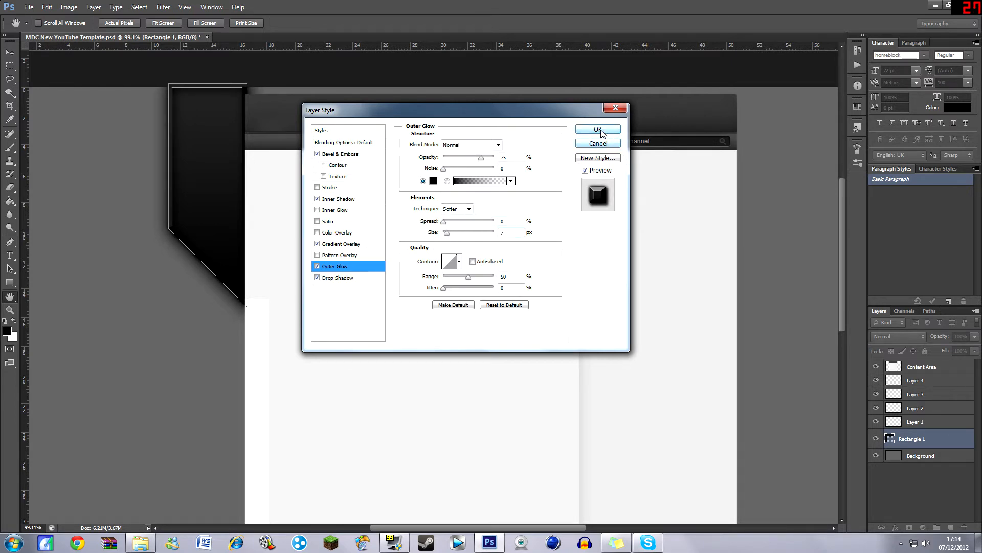
click(599, 131)
click(10, 68)
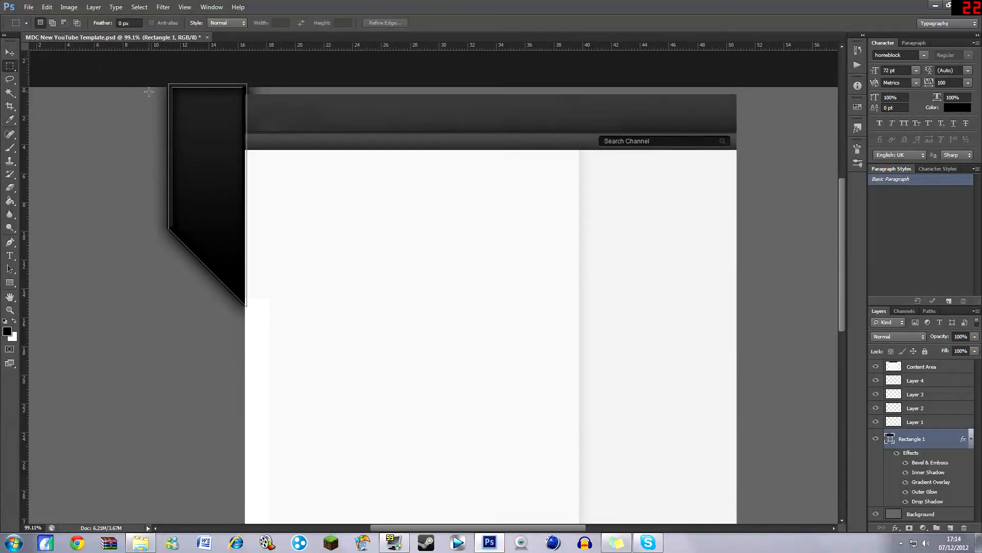
right_click(199, 111)
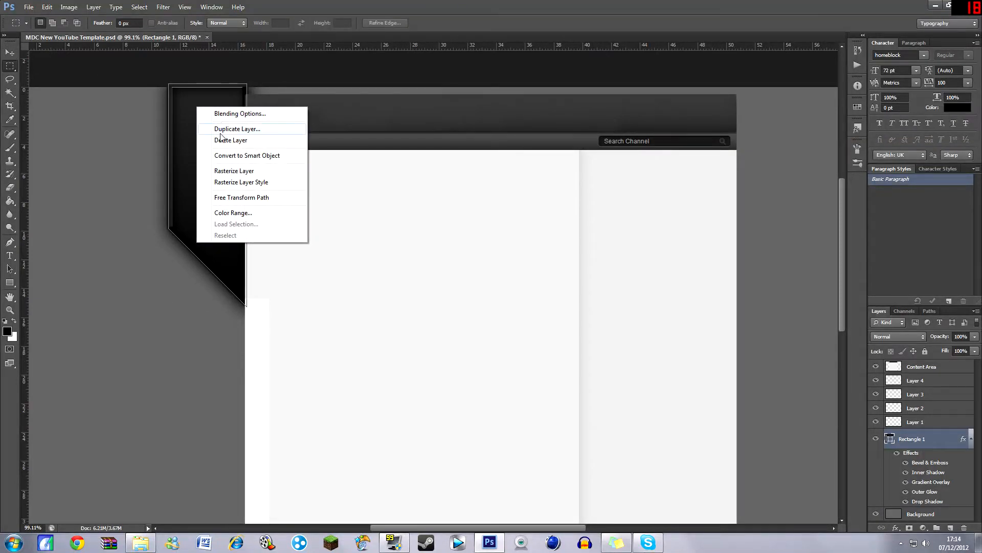
click(145, 112)
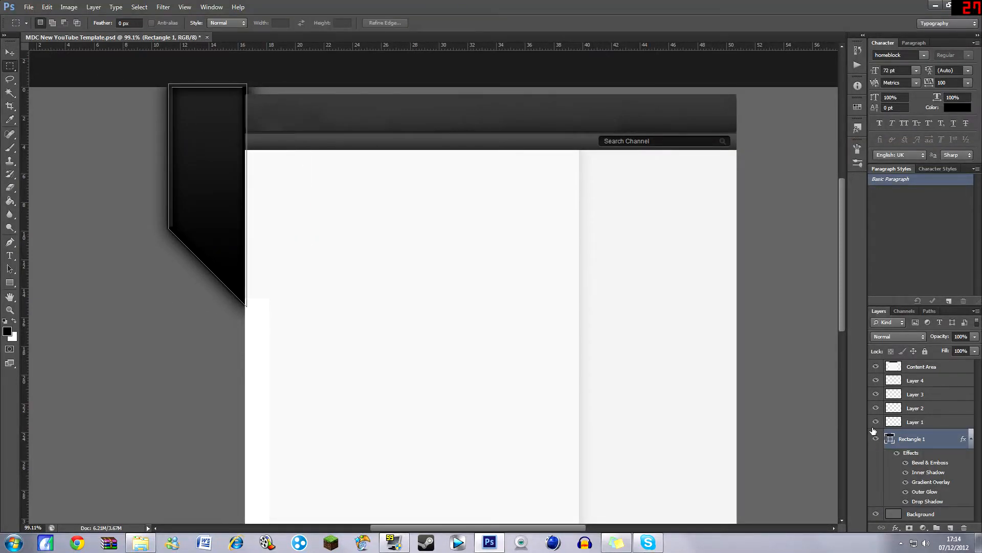
click(927, 422)
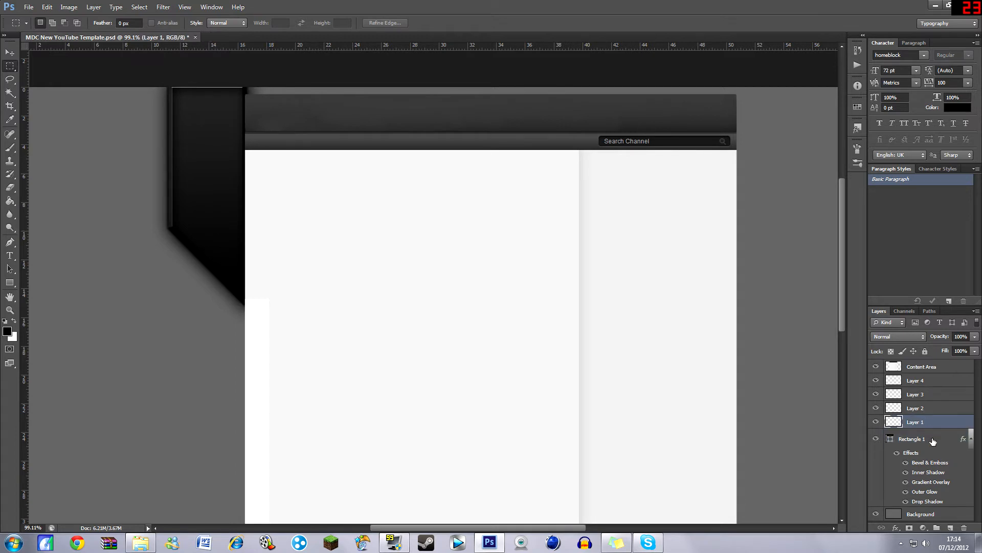
click(932, 441)
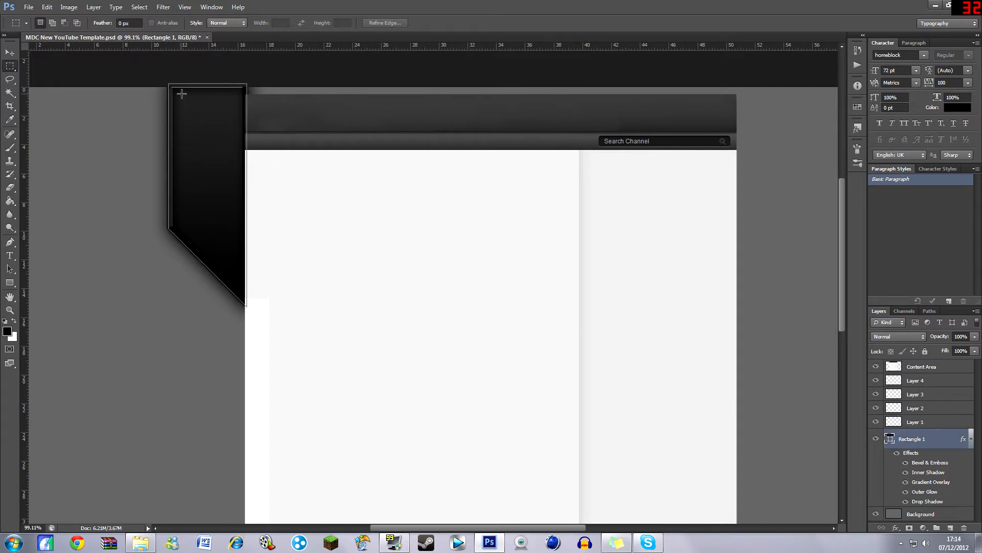
Step: Nudge the skewed shape slightly upward with the Move tool so it sits higher against the header
click(10, 52)
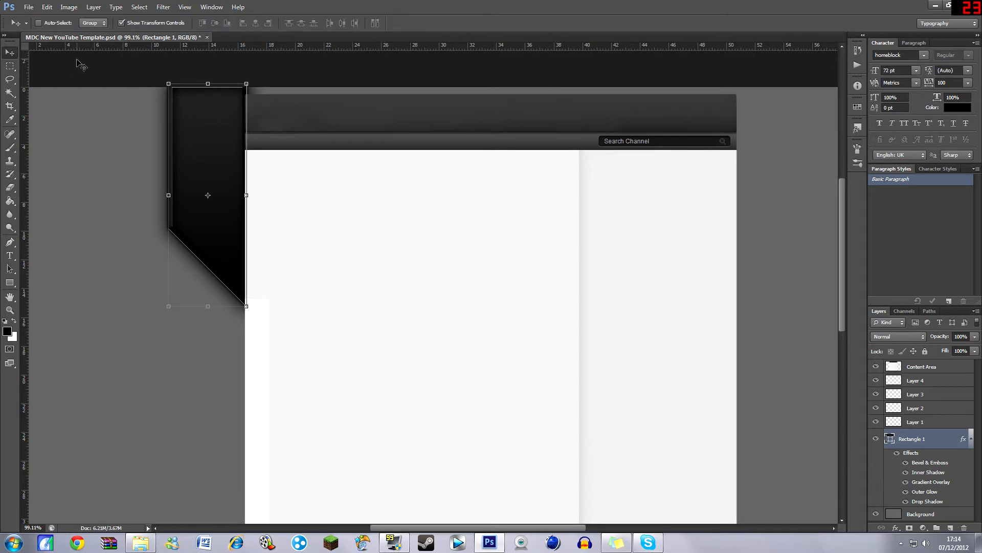
key(Up)
key(Up)
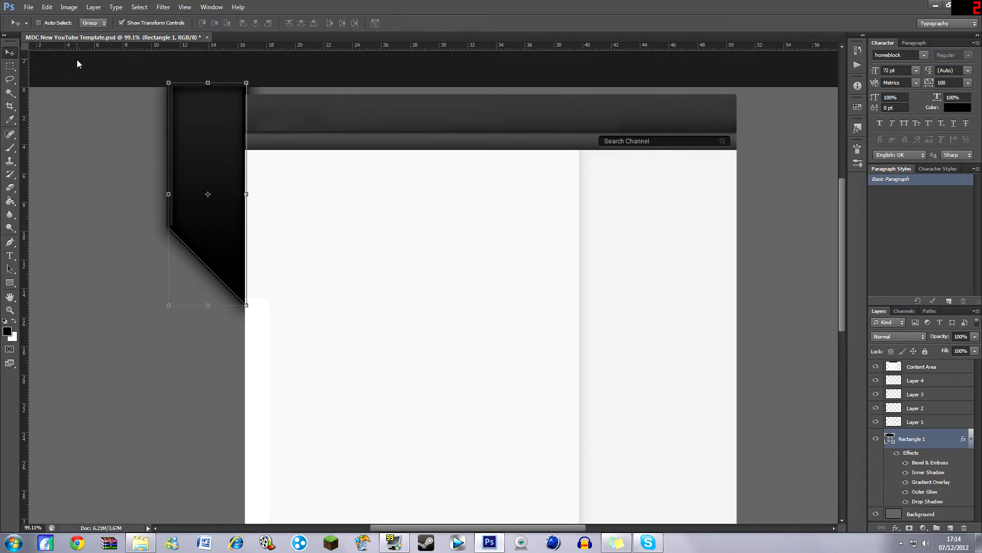
click(9, 66)
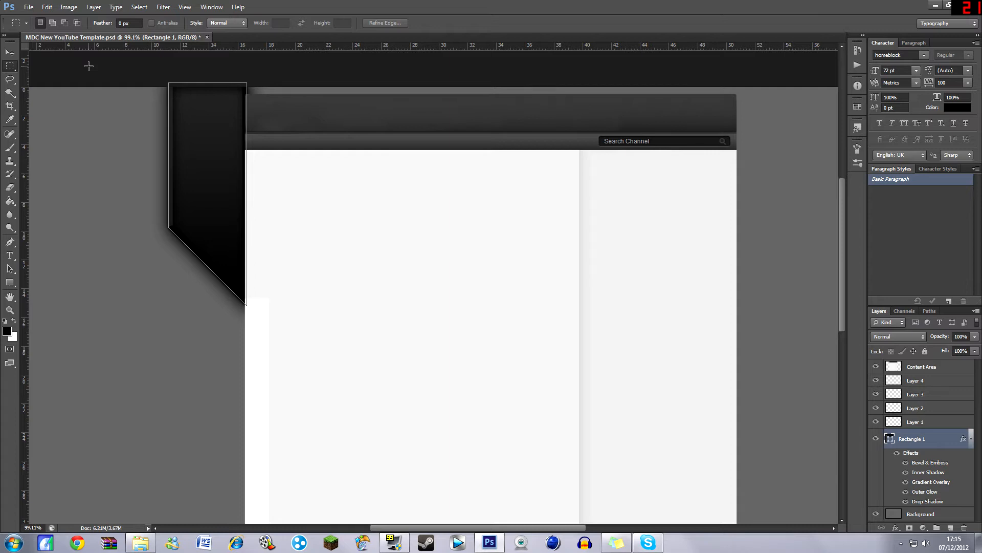
Step: Nudge the skewed shape sideways until its inner edge sits a few pixels under the content area
click(11, 52)
key(Left)
key(Left)
key(Left)
key(Left)
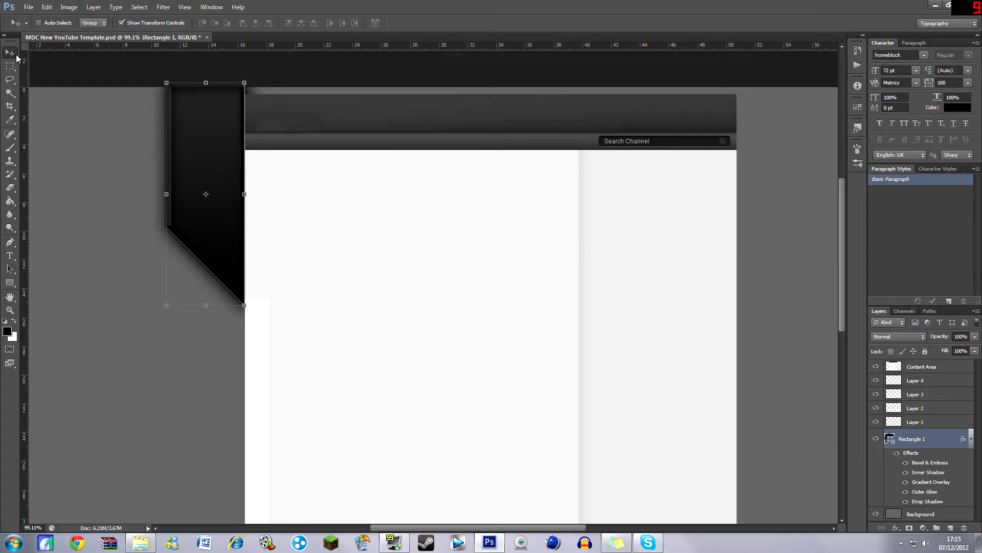
key(Right)
key(Right)
key(Right)
key(Right)
key(Right)
key(Right)
key(Right)
key(Right)
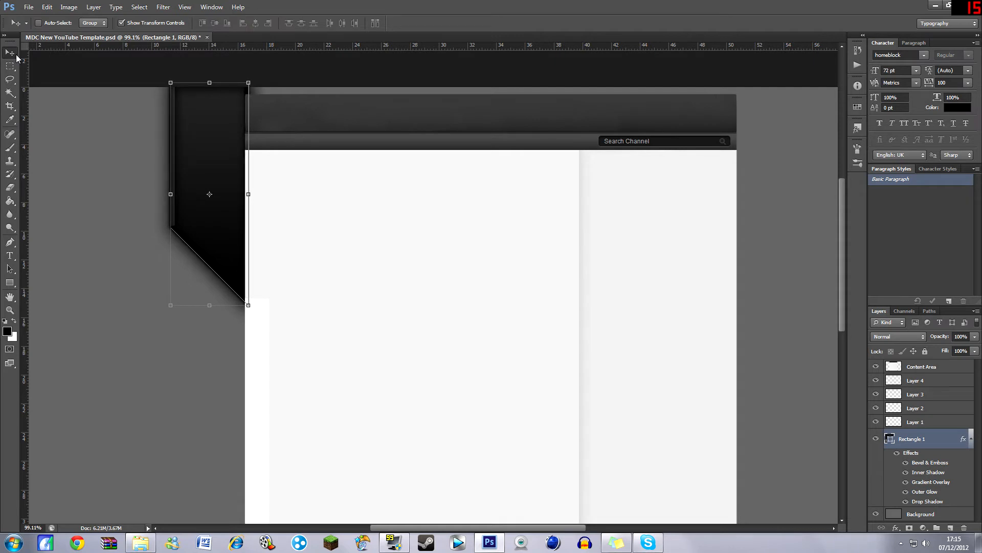
key(Right)
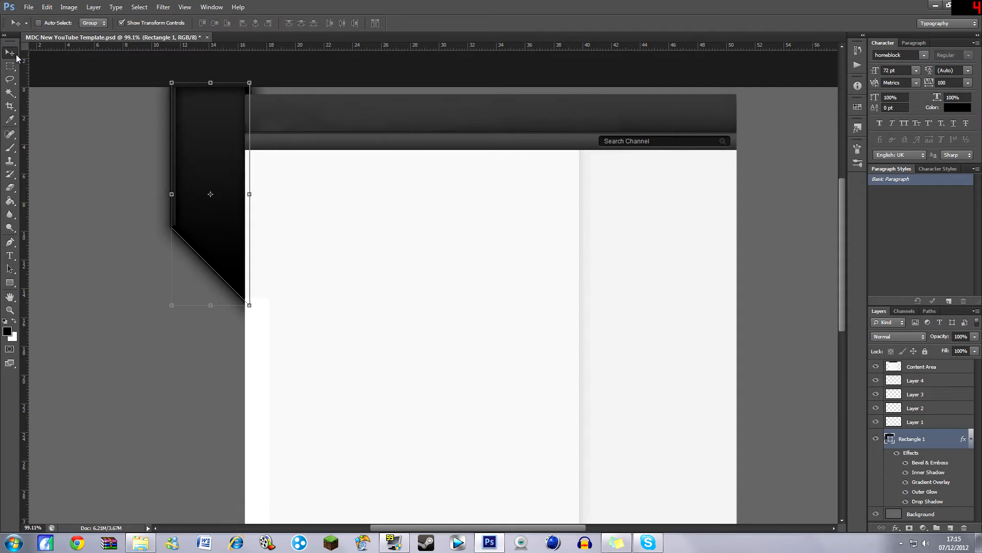
key(m)
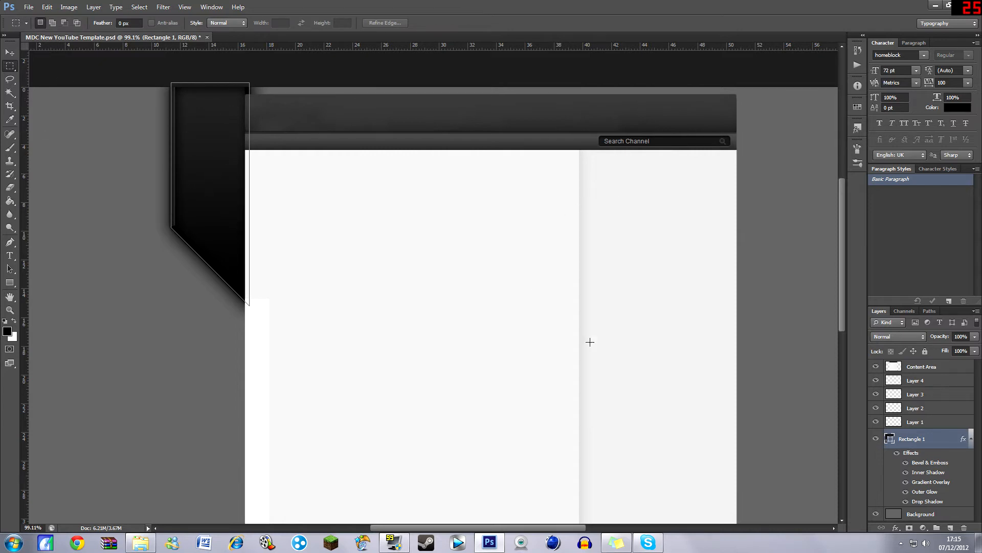
Step: Draw a black rectangle about 118 by 66 px on Layer 1, inside the lower part of the skewed shape
click(947, 423)
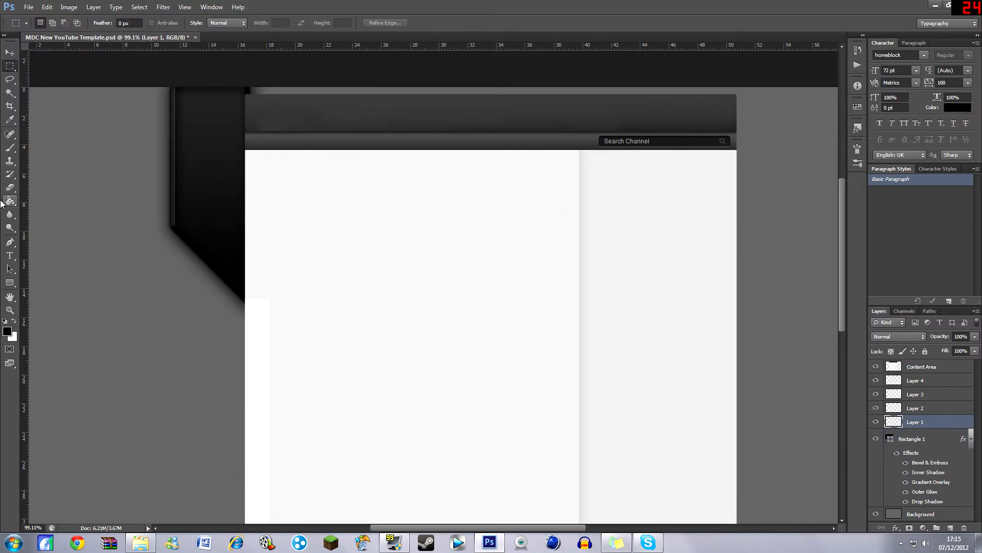
click(10, 283)
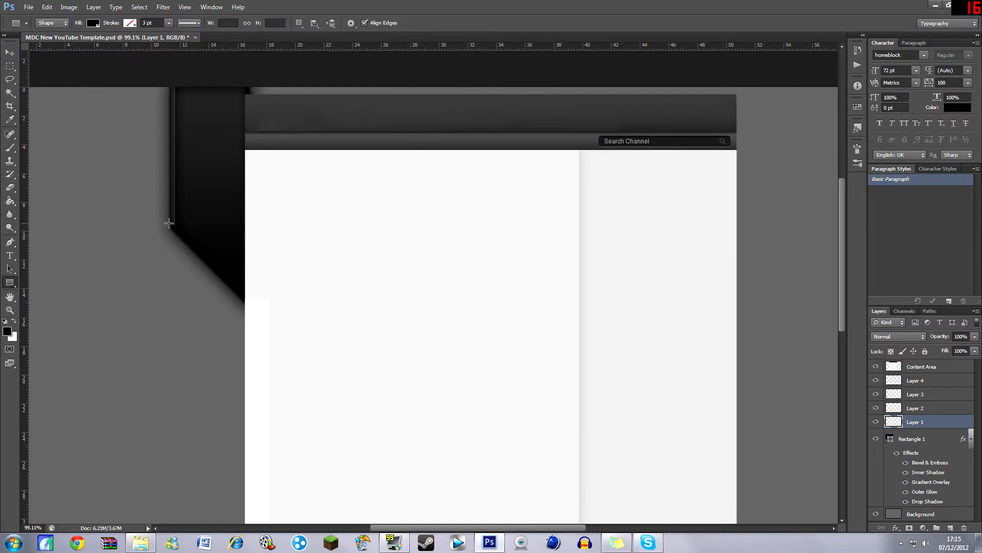
drag(179, 223, 239, 191)
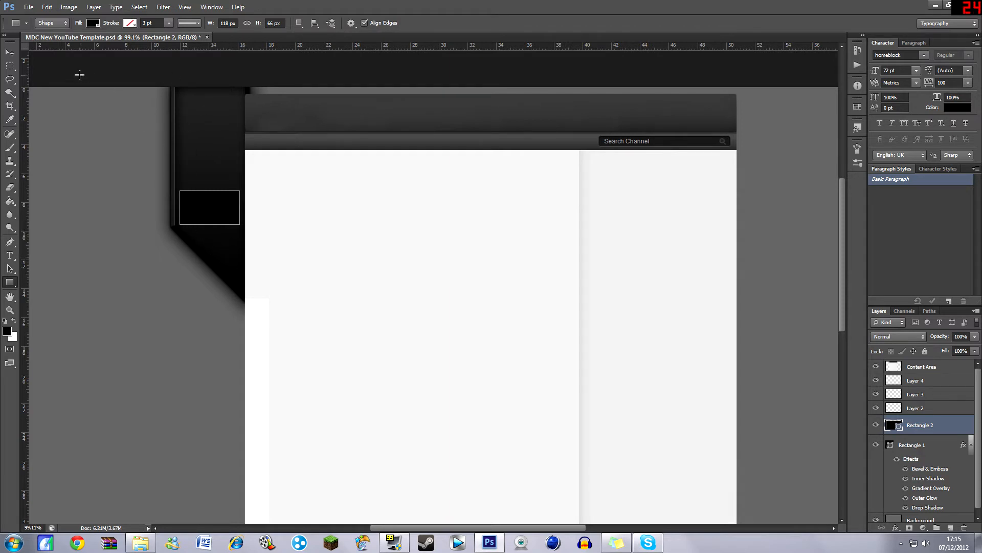
Step: Skew the new rectangle's two inner corners downward into a slanted band following the shape's diagonal edge, and apply the transformation
click(10, 52)
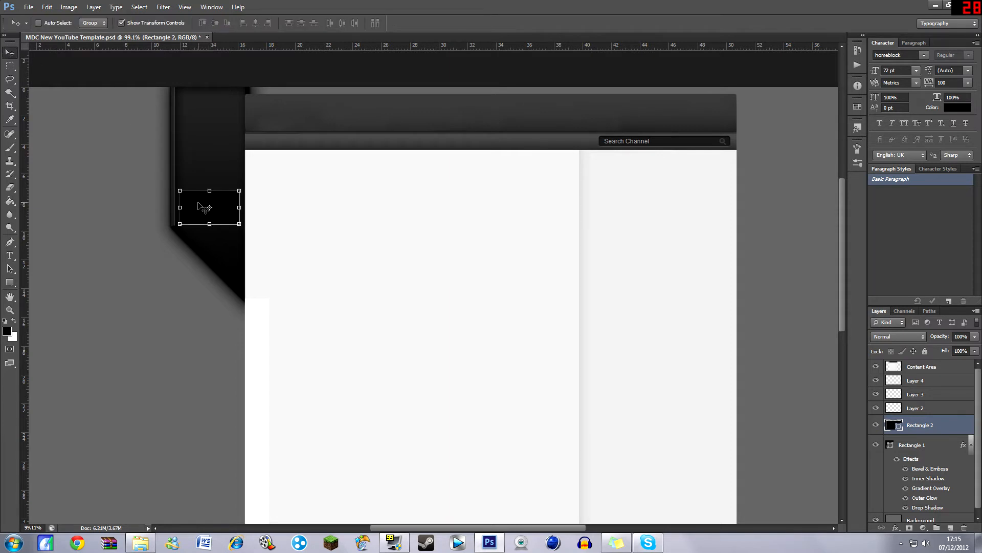
click(46, 6)
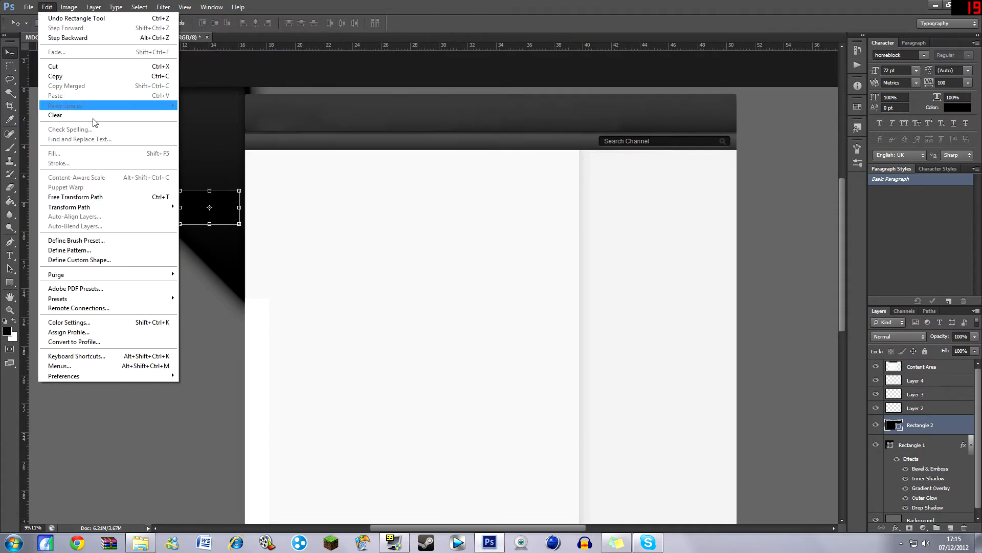
mouse_move(93, 208)
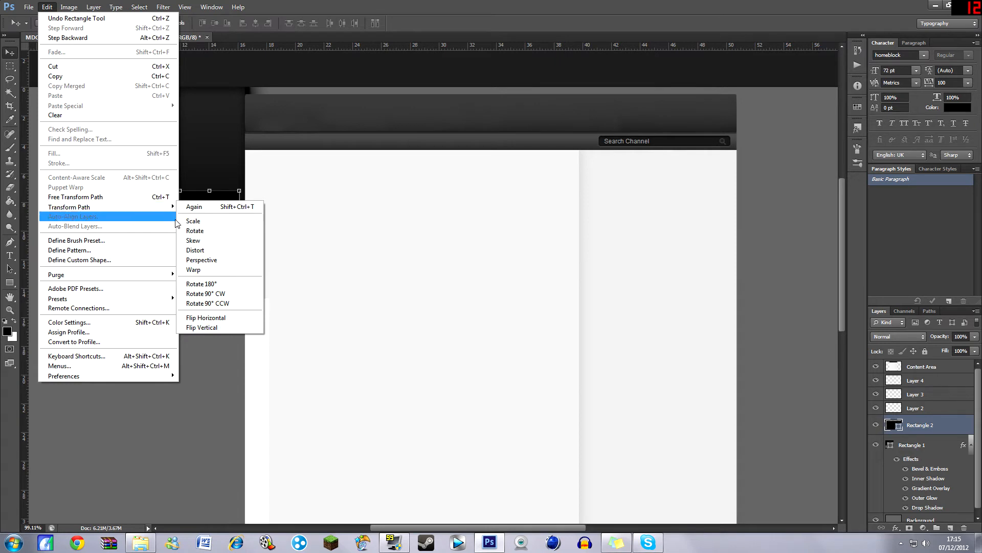
click(206, 244)
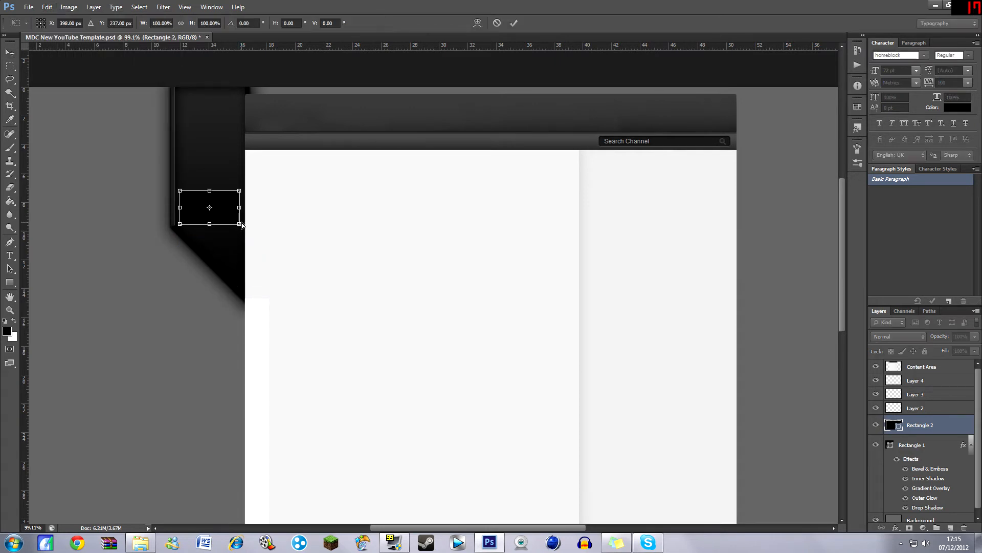
drag(240, 226, 243, 279)
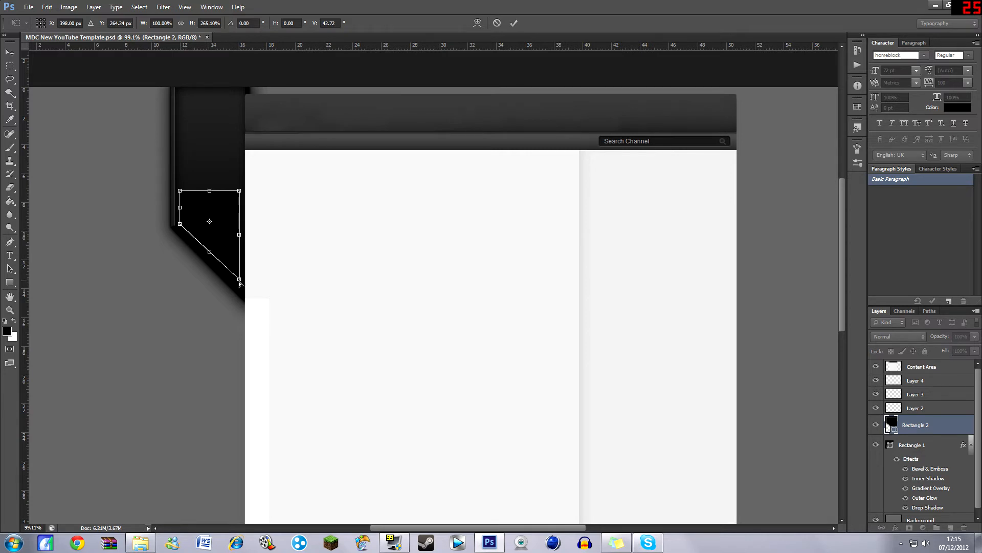
mouse_move(239, 283)
mouse_down()
mouse_move(247, 270)
mouse_move(240, 288)
mouse_up()
mouse_move(242, 288)
mouse_down()
mouse_move(233, 293)
mouse_move(242, 288)
mouse_up()
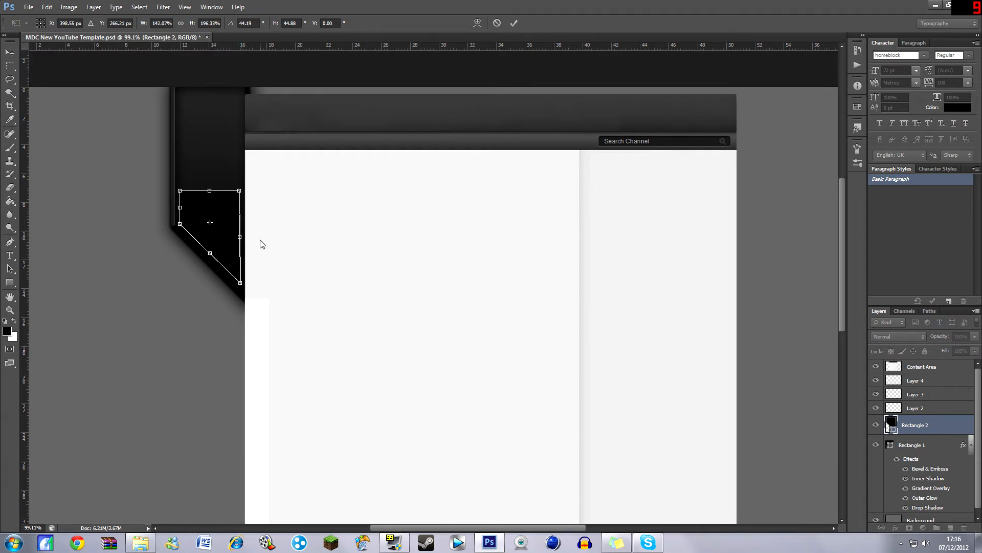
drag(240, 193, 246, 243)
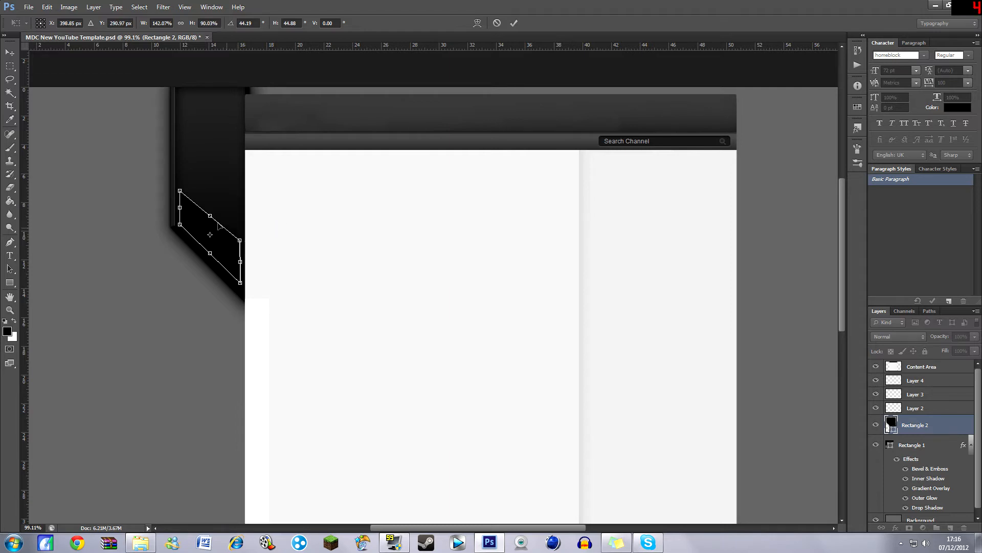
click(14, 68)
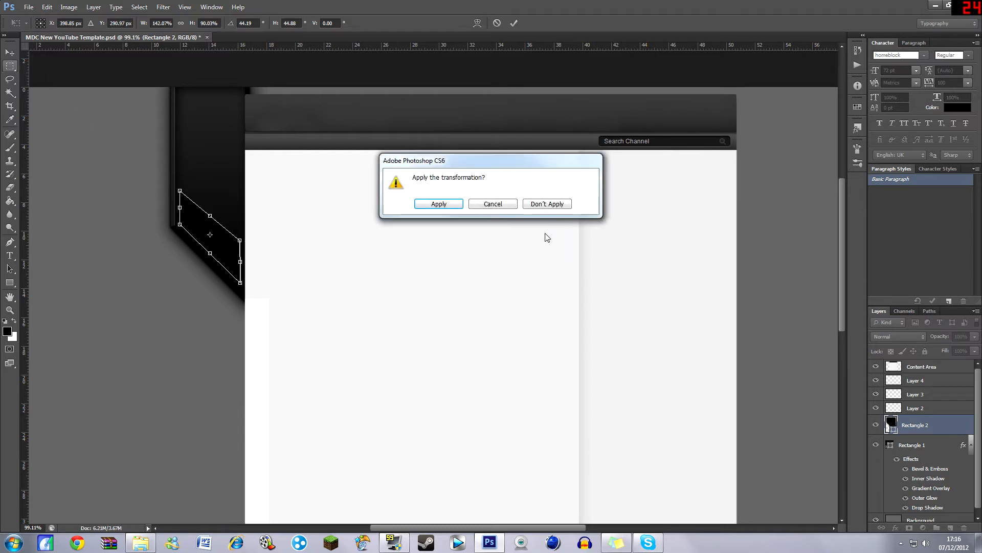
click(447, 203)
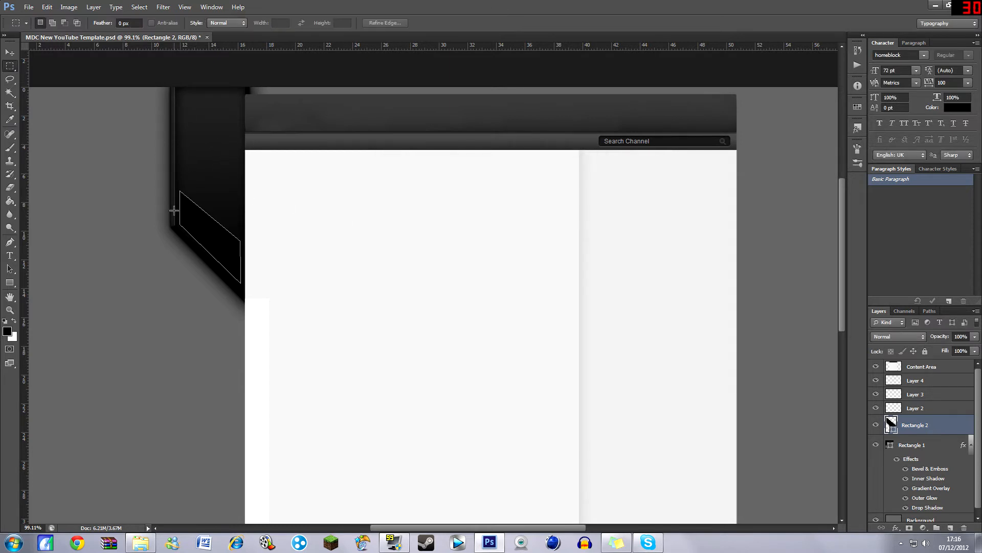
Step: Nudge the slanted band slightly upward with the Move tool
click(10, 52)
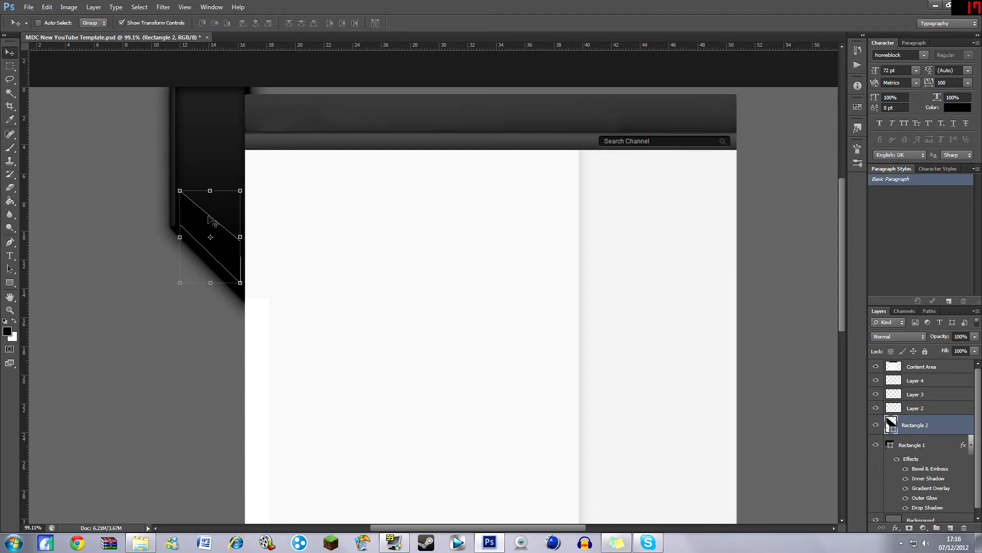
click(10, 65)
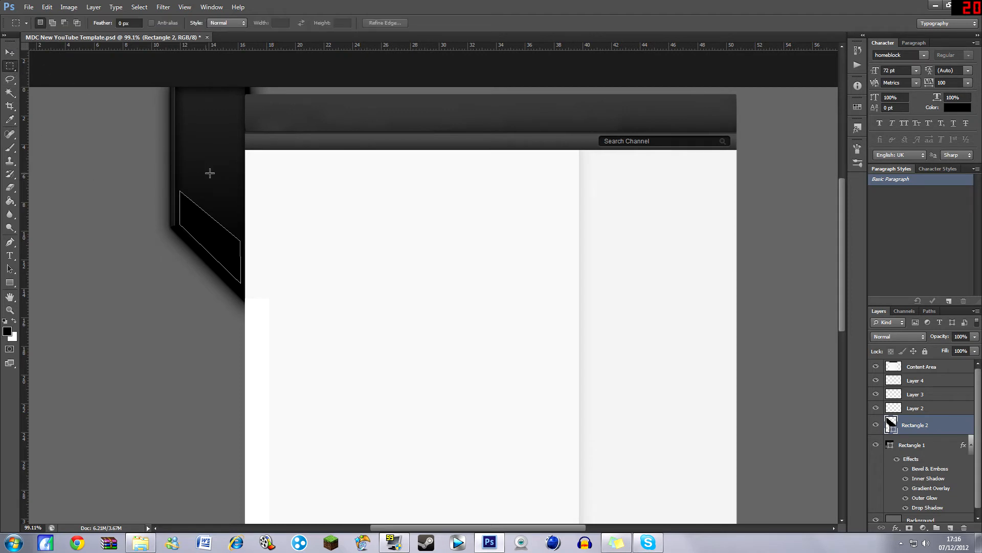
click(9, 52)
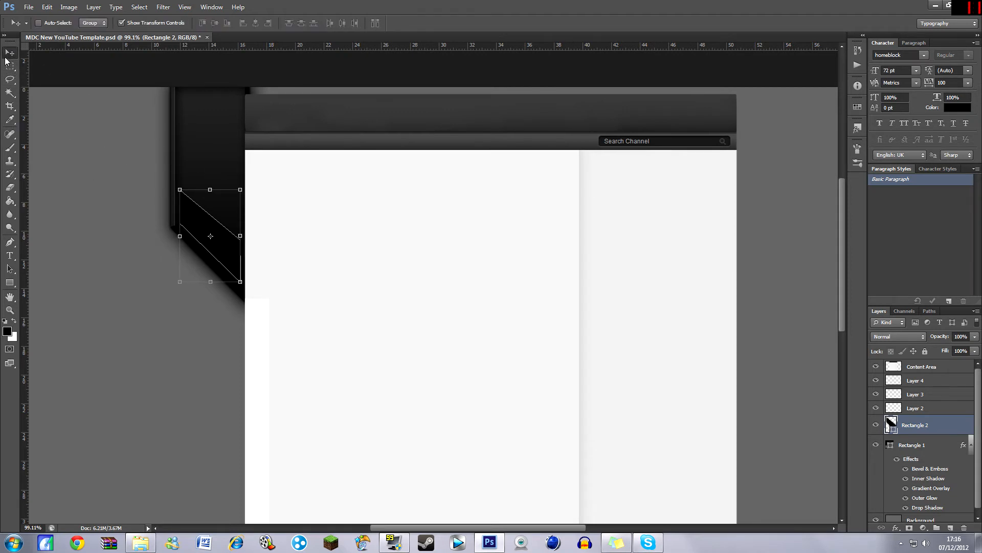
click(9, 67)
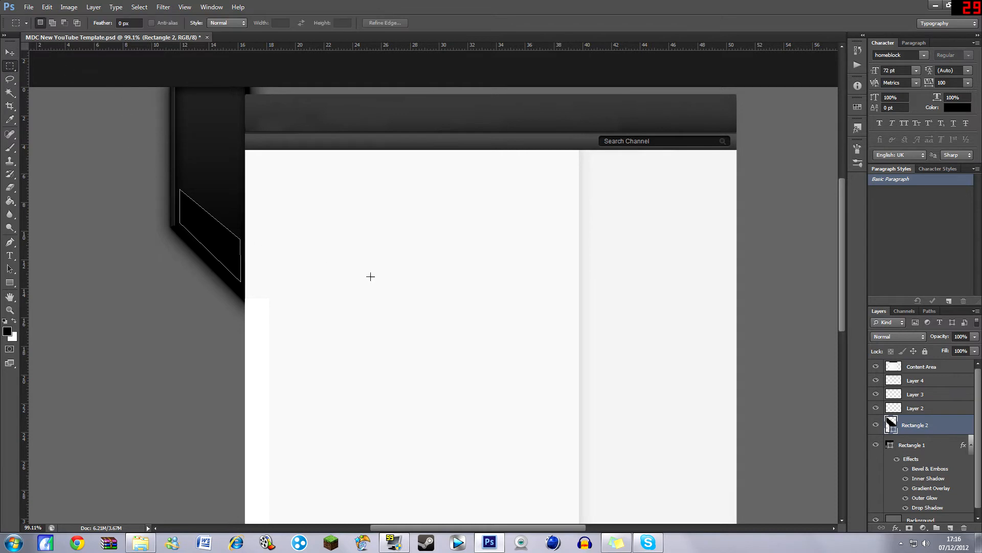
Step: Enable Bevel & Emboss on the slanted band with the Chisel Hard technique, 664% depth and a 5 px size
right_click(945, 426)
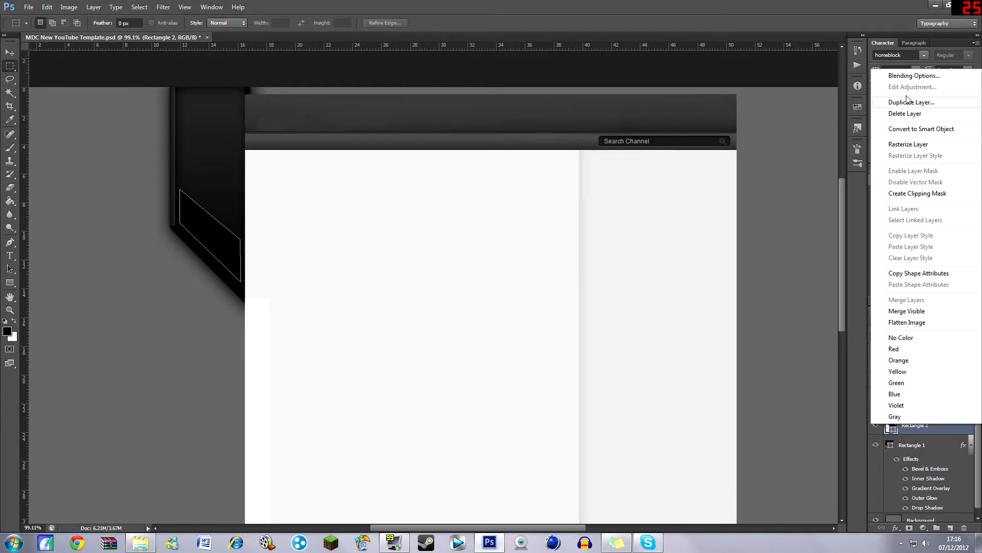
click(906, 77)
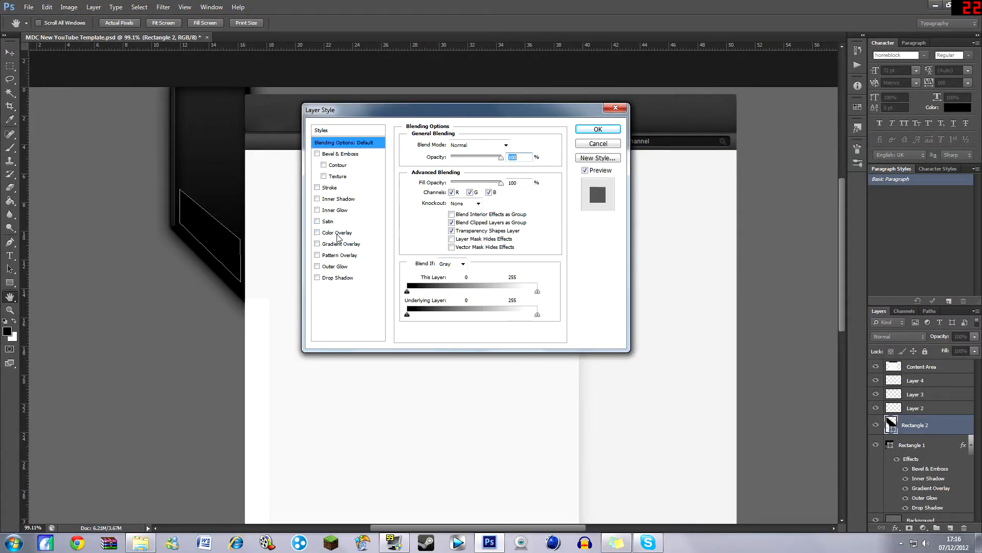
click(340, 156)
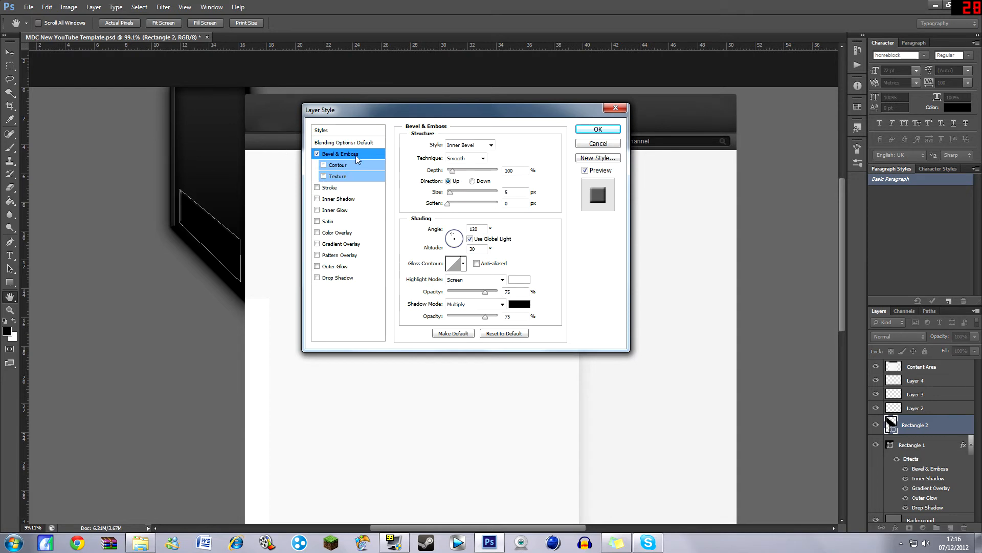
click(453, 159)
click(462, 170)
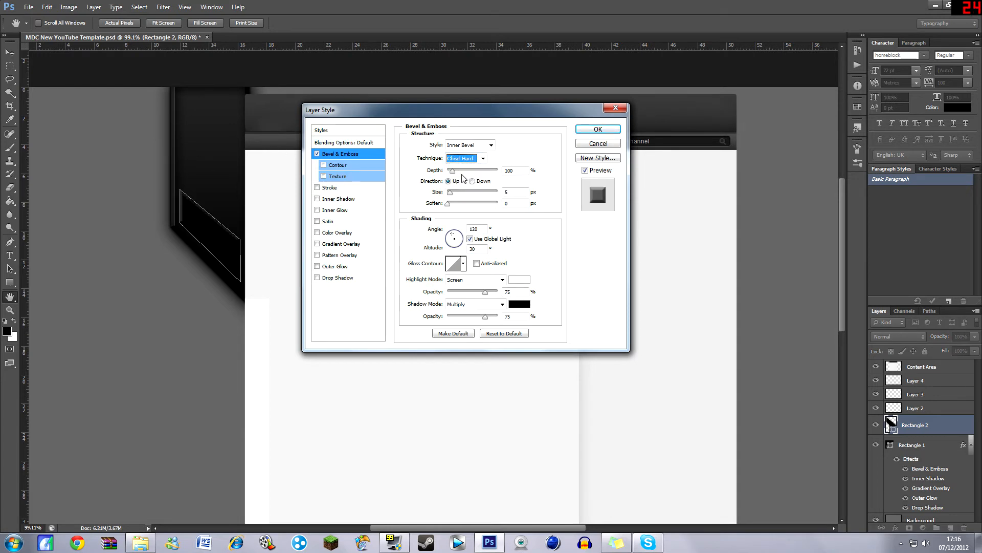
click(484, 170)
drag(480, 171, 480, 171)
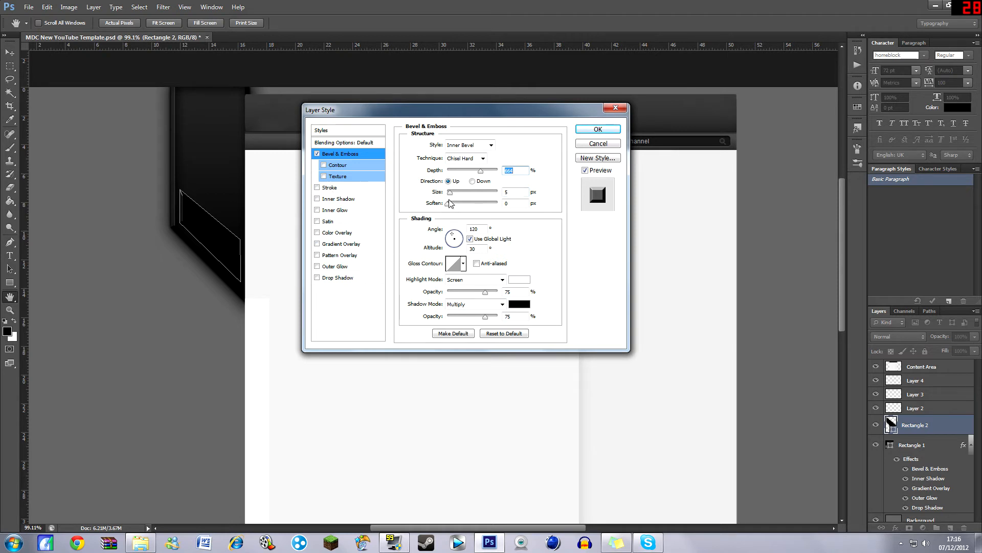
drag(449, 193, 450, 196)
Step: Set the bevel's highlight and shadow modes to Normal and confirm black as the shadow colour
click(502, 279)
click(456, 297)
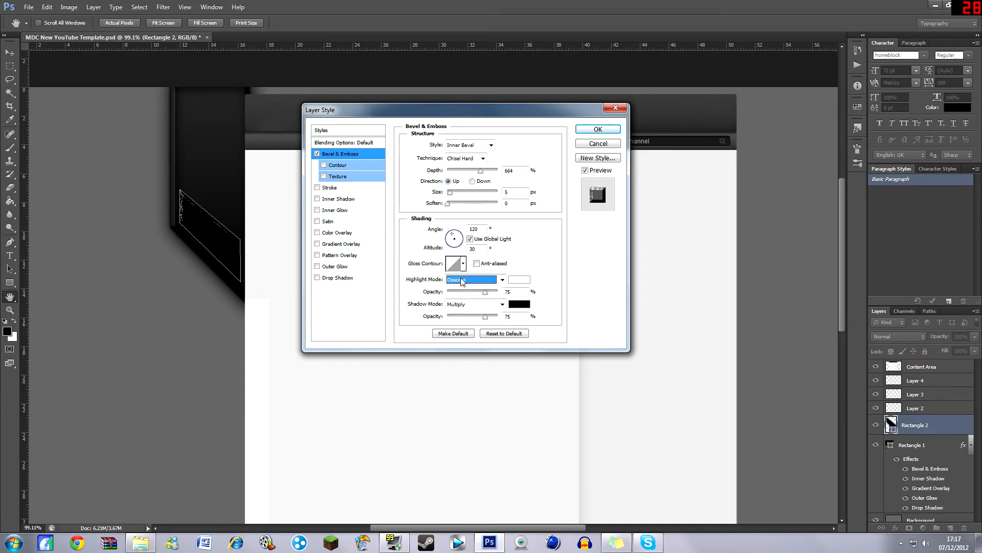
click(462, 281)
click(463, 291)
click(502, 303)
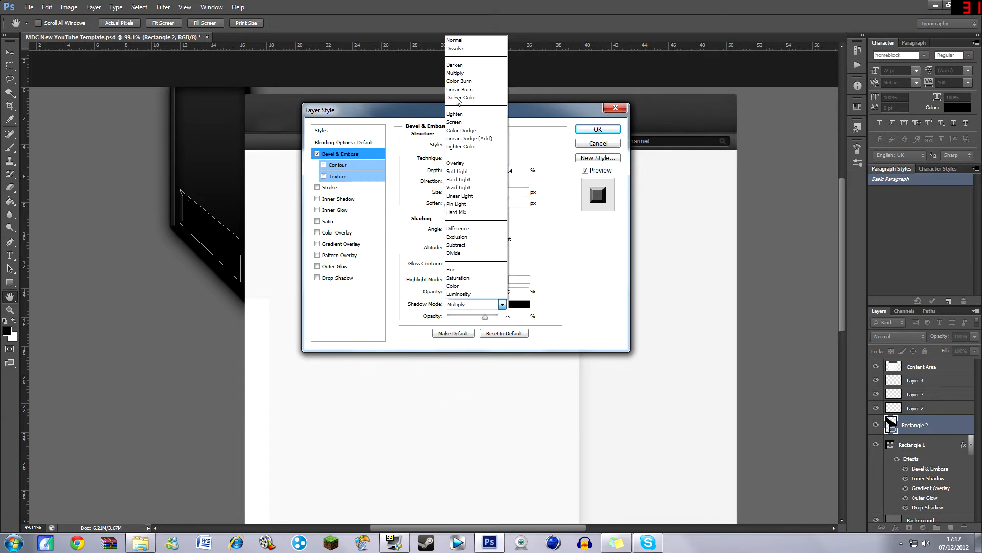
click(457, 48)
click(523, 306)
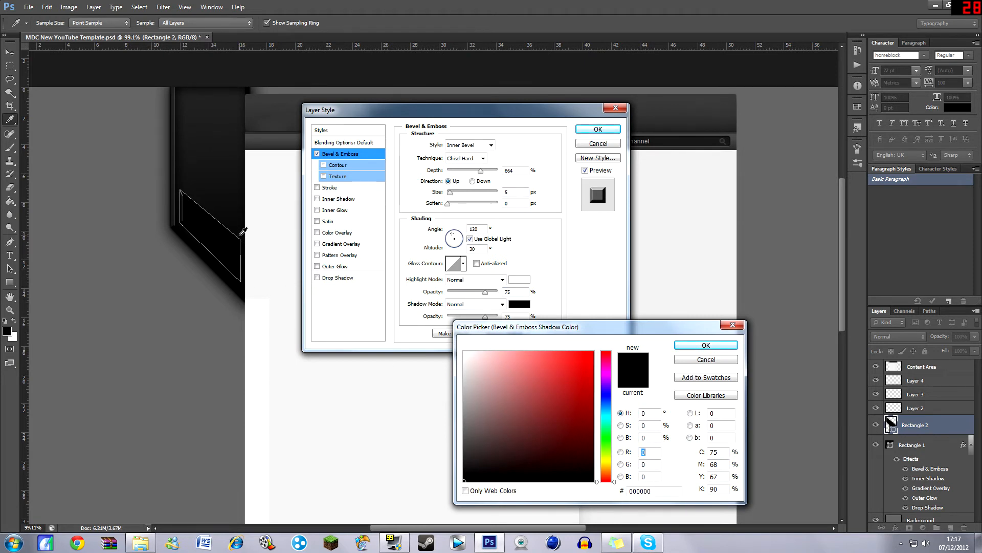
drag(471, 466, 465, 476)
click(706, 345)
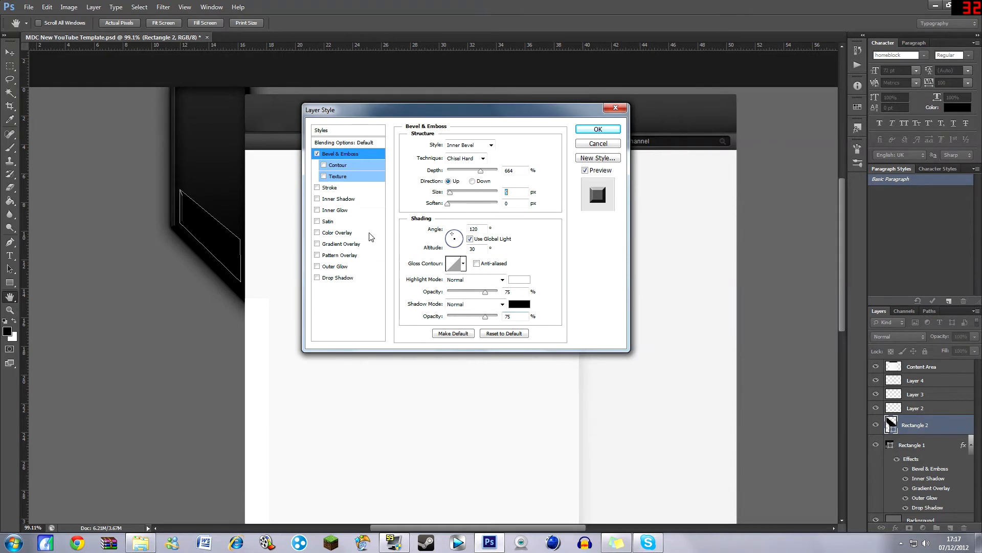
Step: Enable Gradient Overlay on the slanted band and set the gradient's black starting stop to dark navy #00153b
click(341, 246)
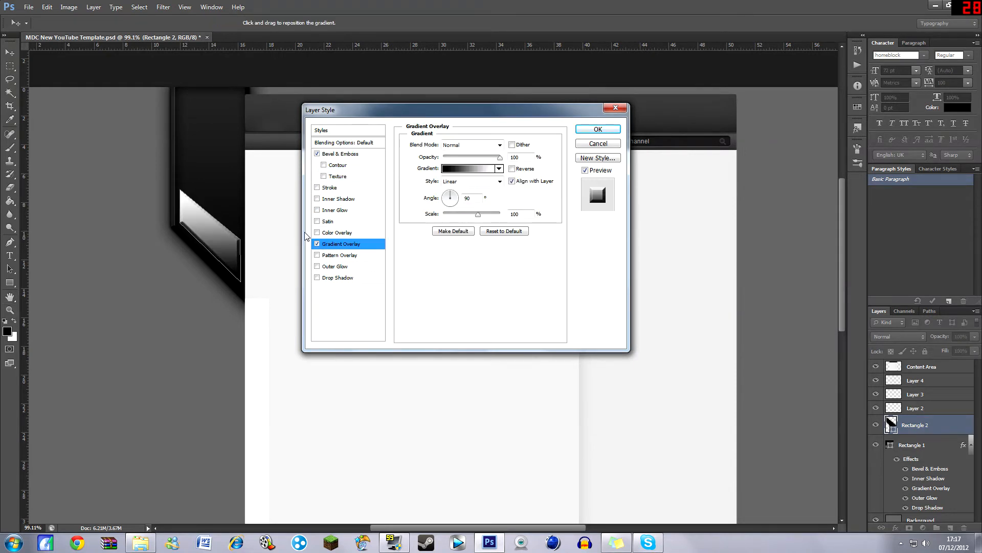
click(459, 170)
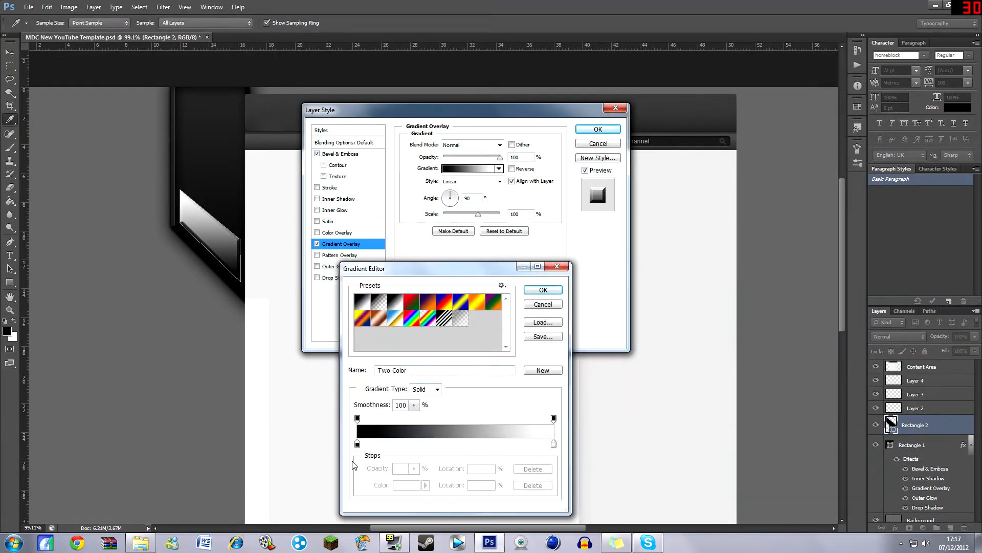
double_click(357, 443)
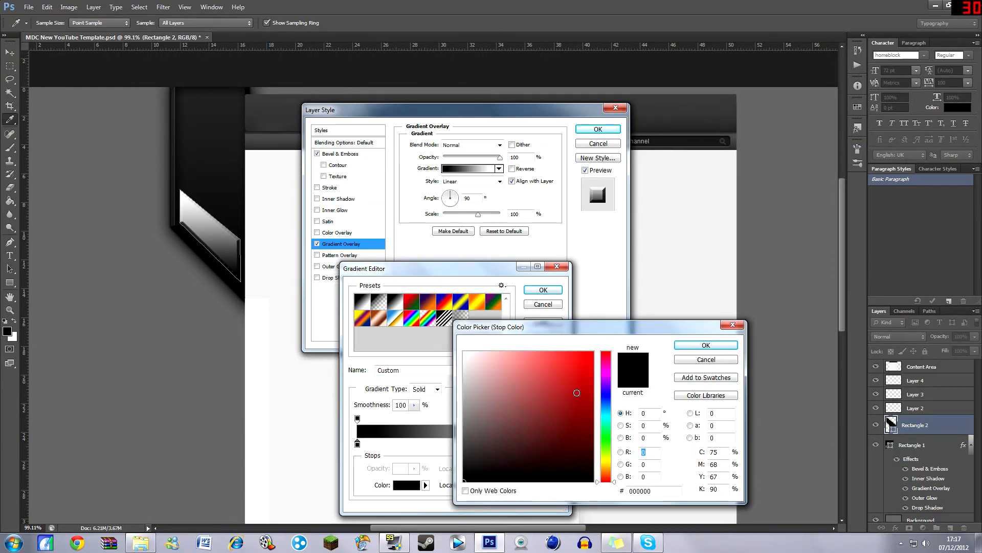
drag(603, 402, 633, 321)
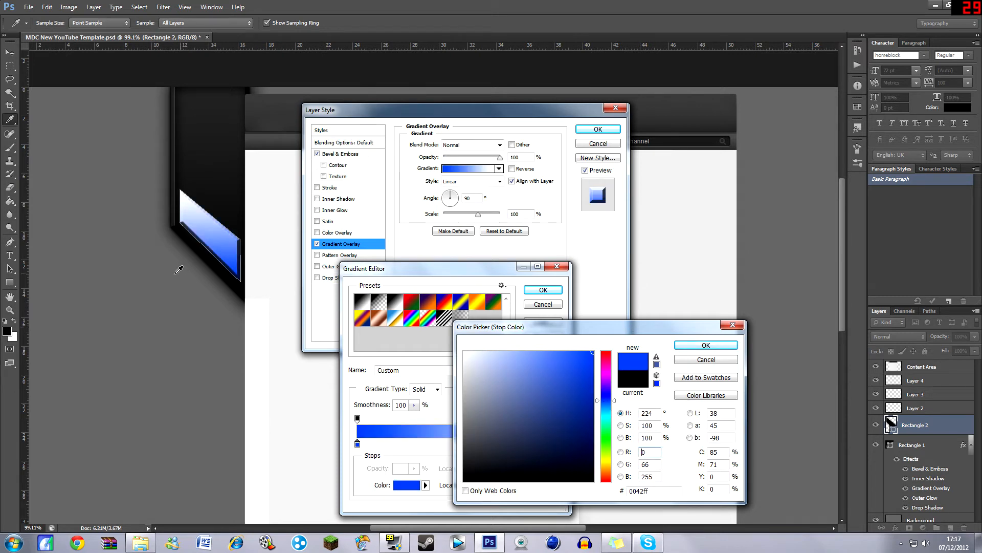
click(605, 398)
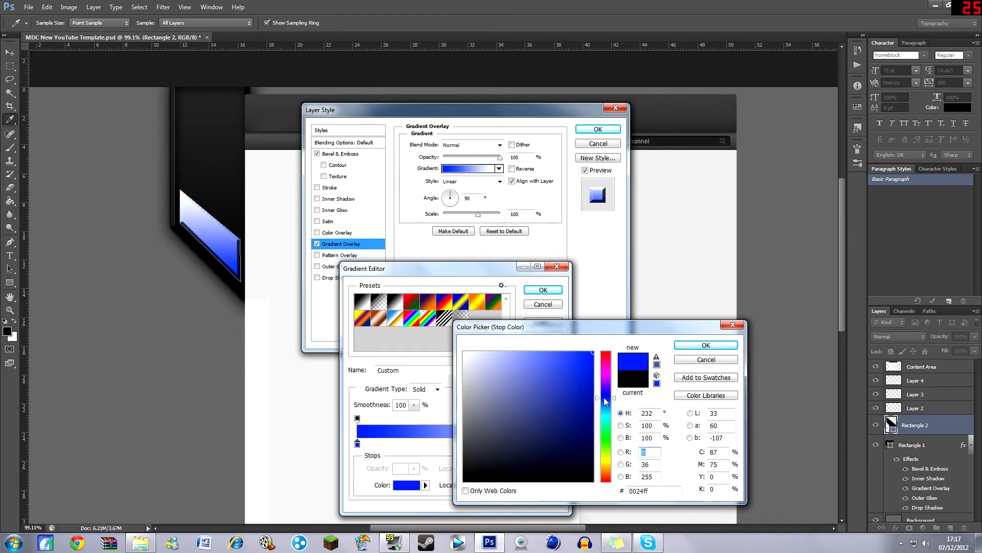
drag(604, 401, 605, 434)
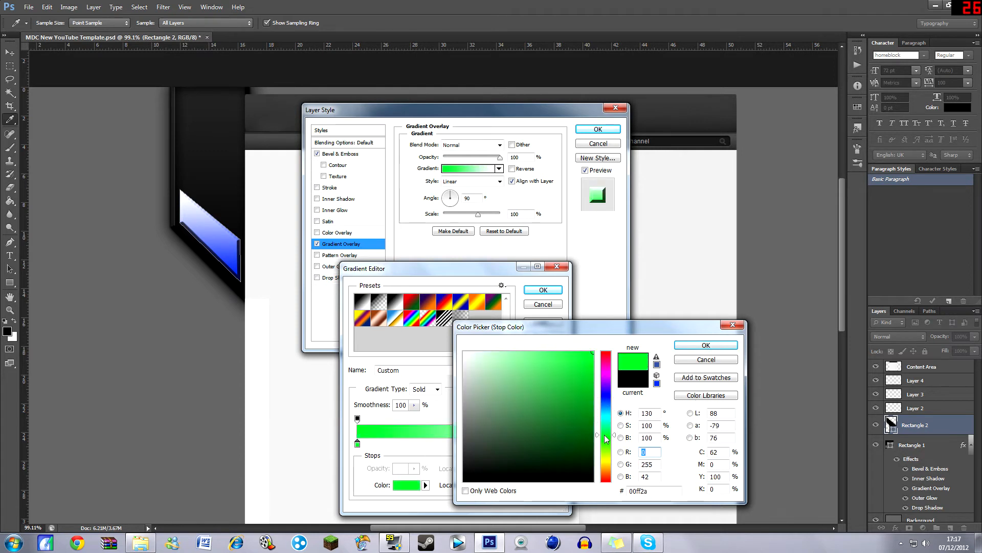
click(583, 421)
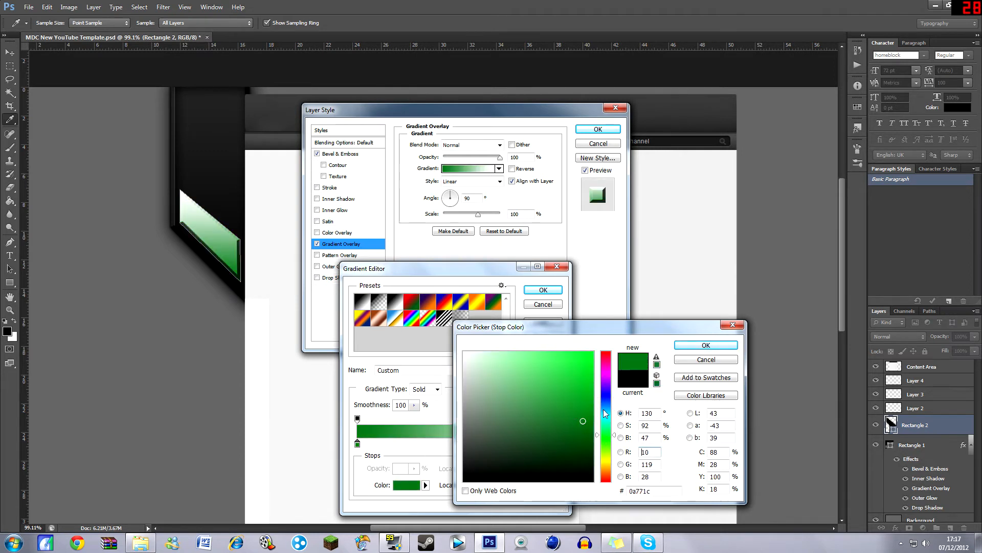
mouse_move(605, 412)
mouse_down()
mouse_move(605, 399)
mouse_move(593, 407)
mouse_move(592, 445)
mouse_move(572, 437)
mouse_move(592, 448)
mouse_up()
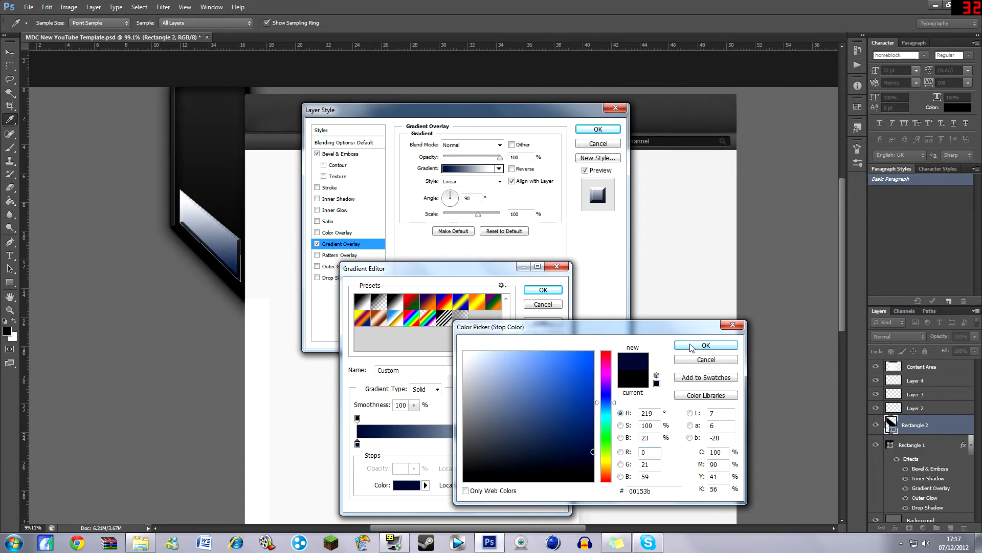
click(706, 344)
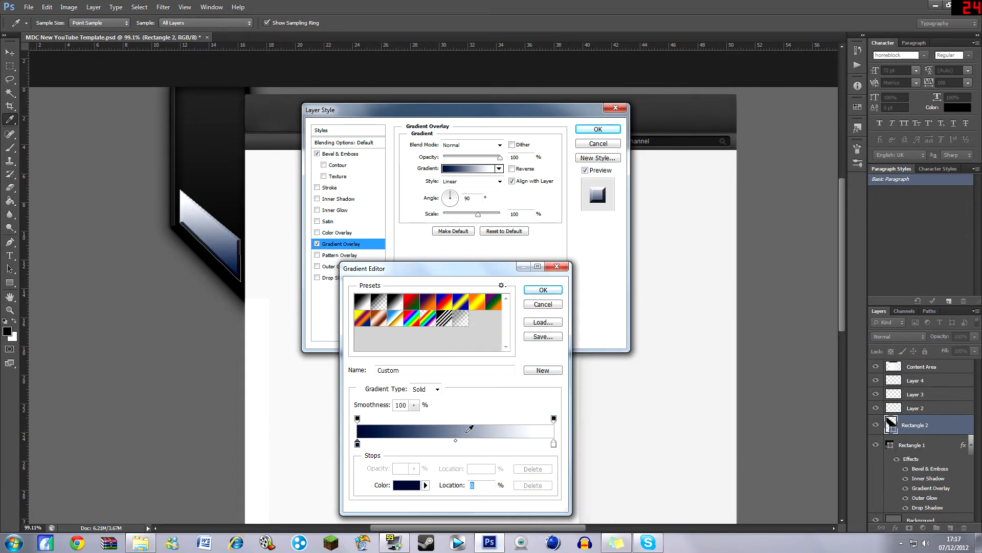
Step: Set the white ending stop of the slanted band's gradient to medium blue #1e5292
double_click(555, 446)
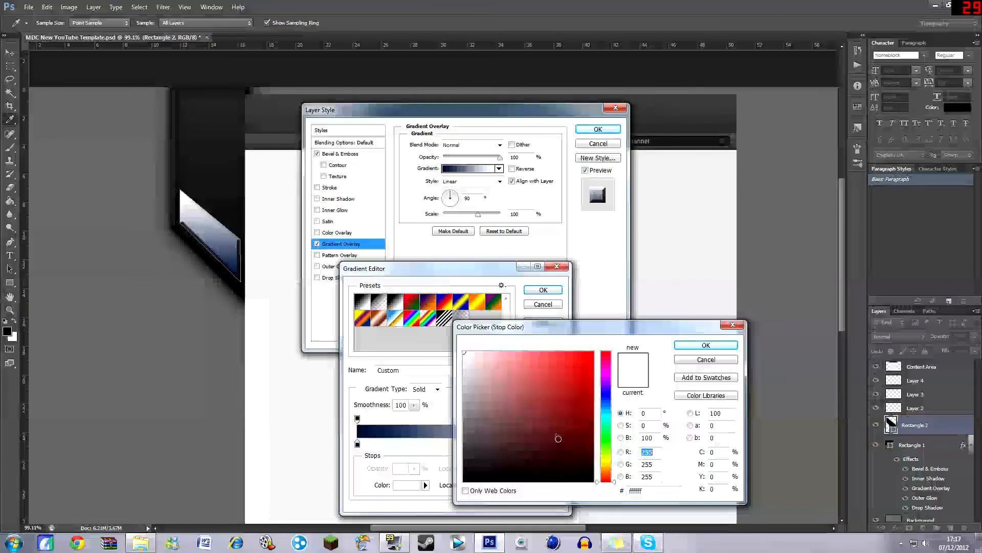
click(607, 405)
click(592, 352)
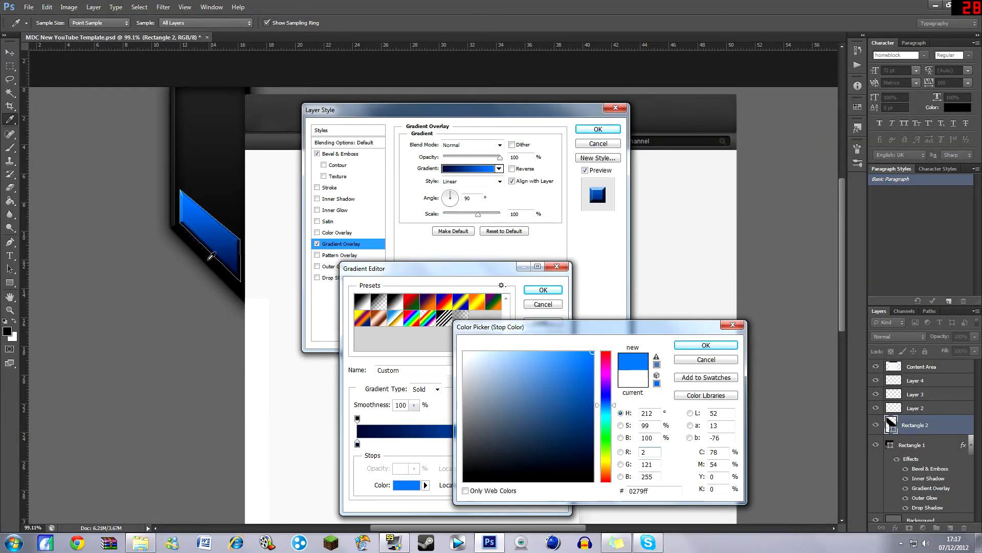
mouse_move(572, 405)
mouse_down()
mouse_move(572, 390)
mouse_move(595, 395)
mouse_move(601, 413)
mouse_move(603, 395)
mouse_move(606, 404)
mouse_move(569, 410)
mouse_up()
click(703, 345)
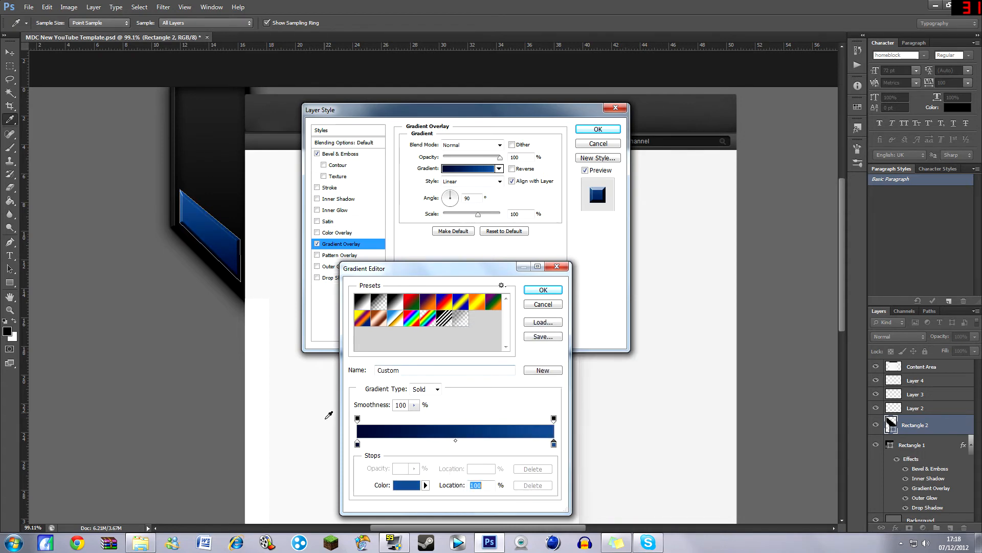
Step: Darken the gradient's starting stop to #01102a, shift its ending stop to a stronger blue of about #15519a, and accept the gradient
double_click(358, 444)
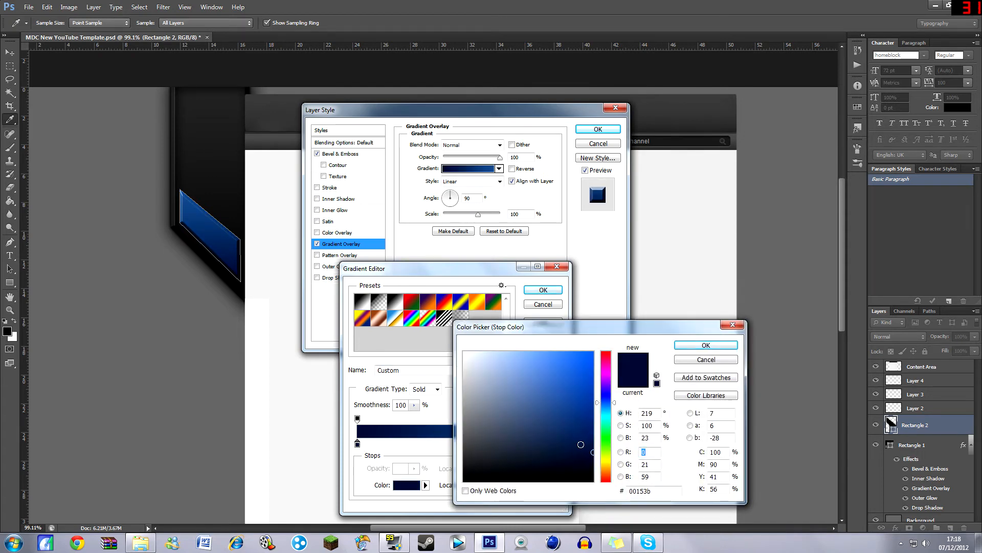
click(729, 347)
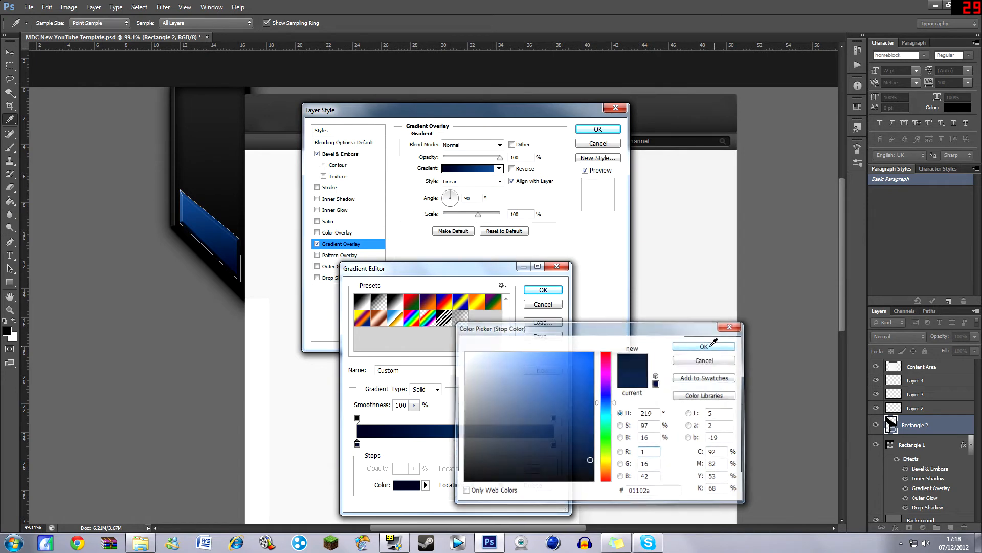
double_click(554, 445)
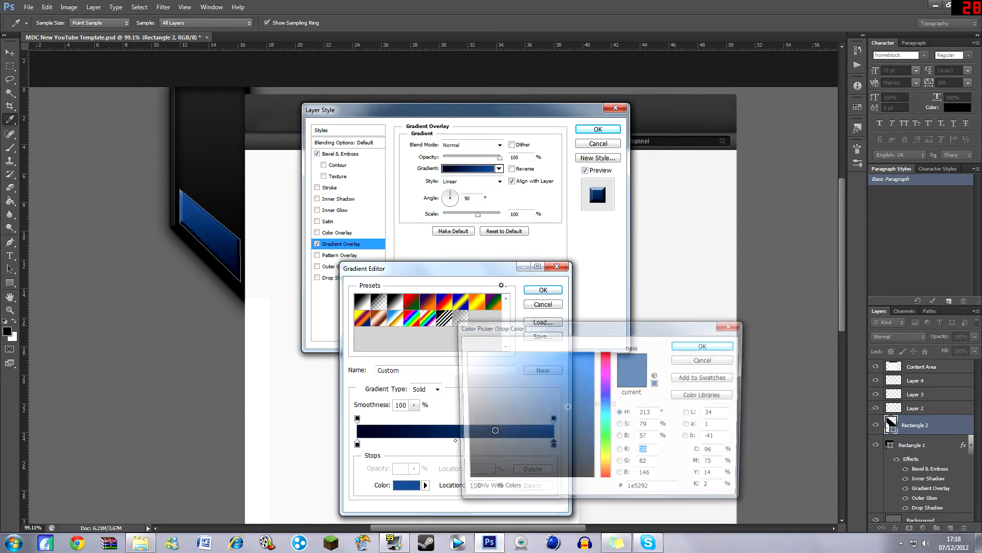
mouse_move(574, 388)
mouse_down()
mouse_move(549, 393)
mouse_move(575, 402)
mouse_up()
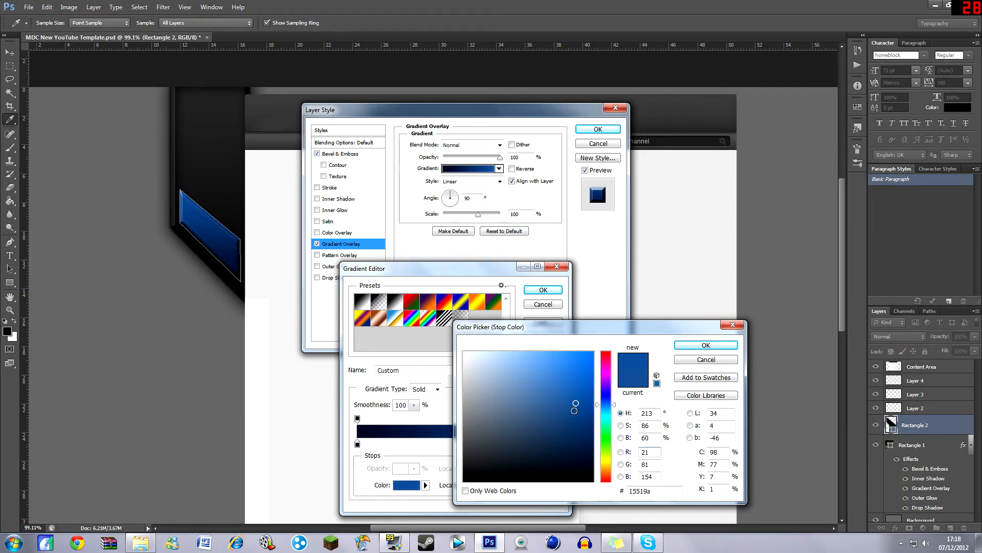
click(701, 347)
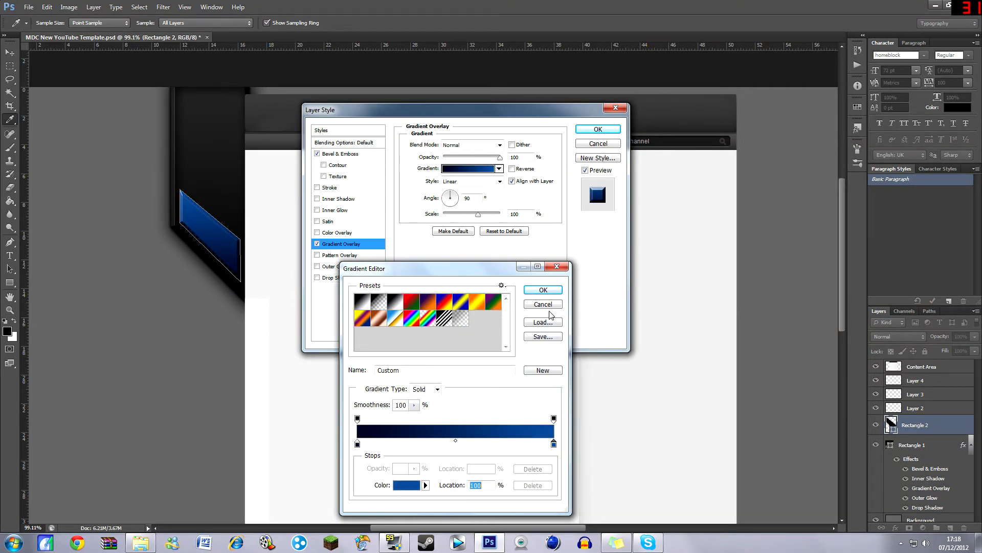
click(542, 290)
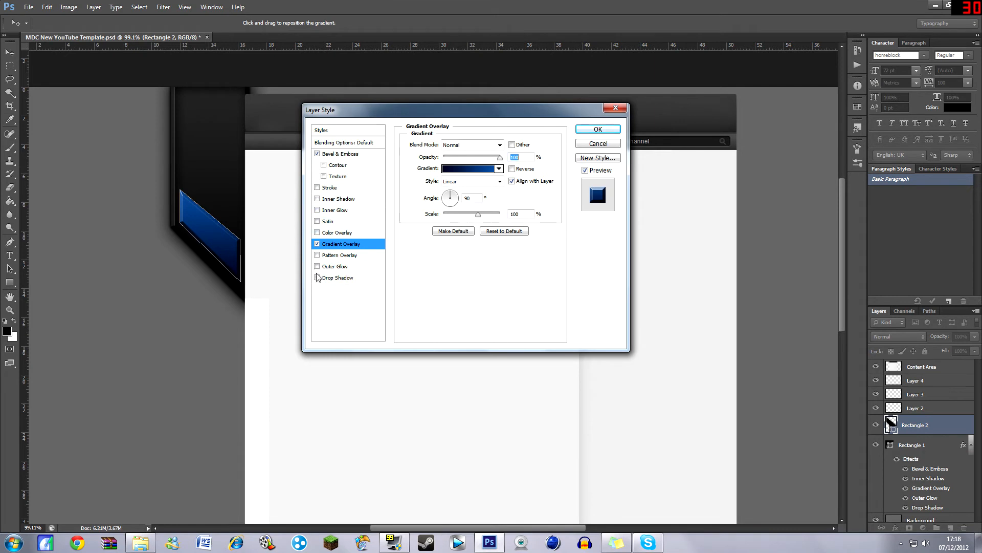
Step: Enable Inner Shadow on the slanted band with a 10% choke and a size of about 20 px
click(335, 200)
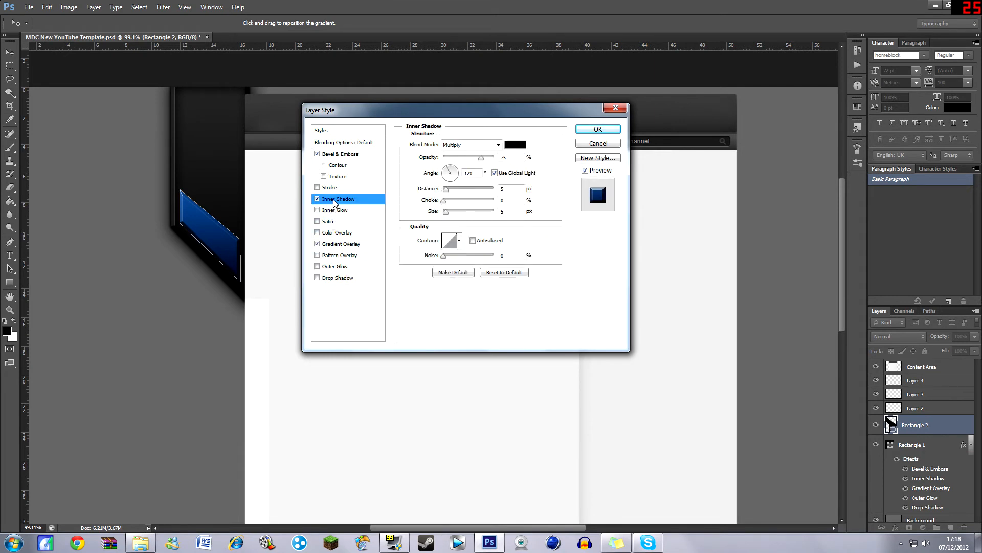
mouse_move(445, 200)
mouse_down()
mouse_move(467, 213)
mouse_move(457, 200)
mouse_move(461, 212)
mouse_move(450, 210)
mouse_up()
click(449, 200)
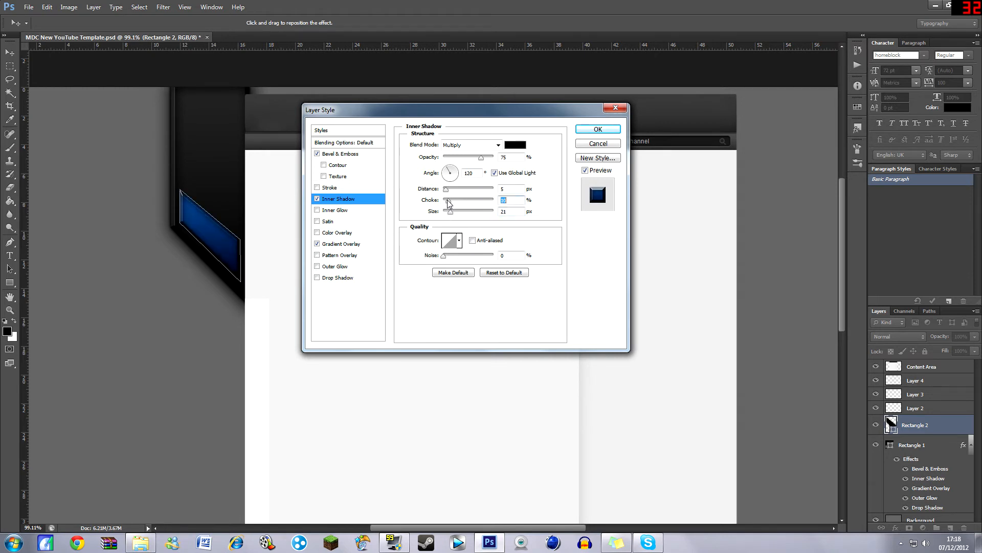
key(Tab)
text(2)
Step: Enable Drop Shadow on the slanted band with a 10% spread and a 20 px size
click(338, 277)
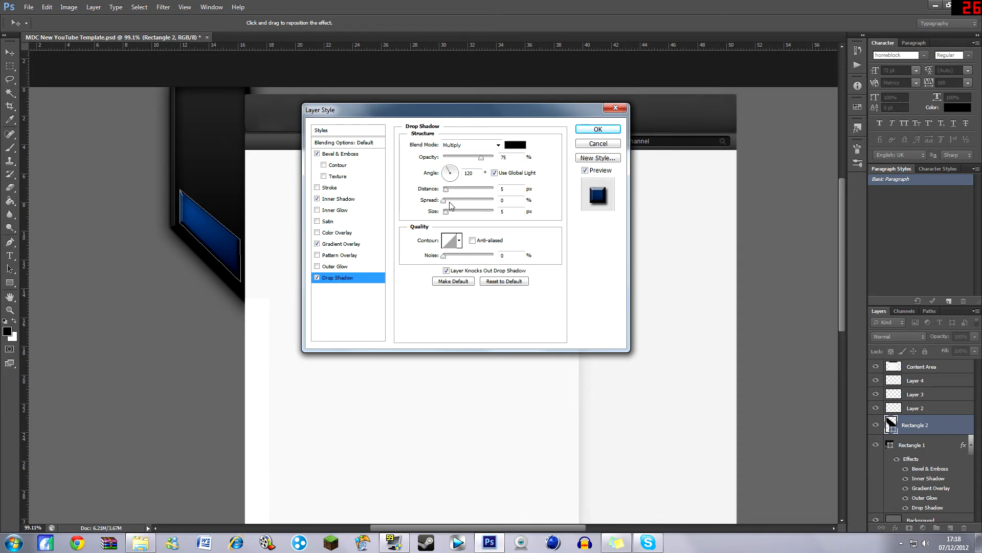
drag(450, 200, 482, 213)
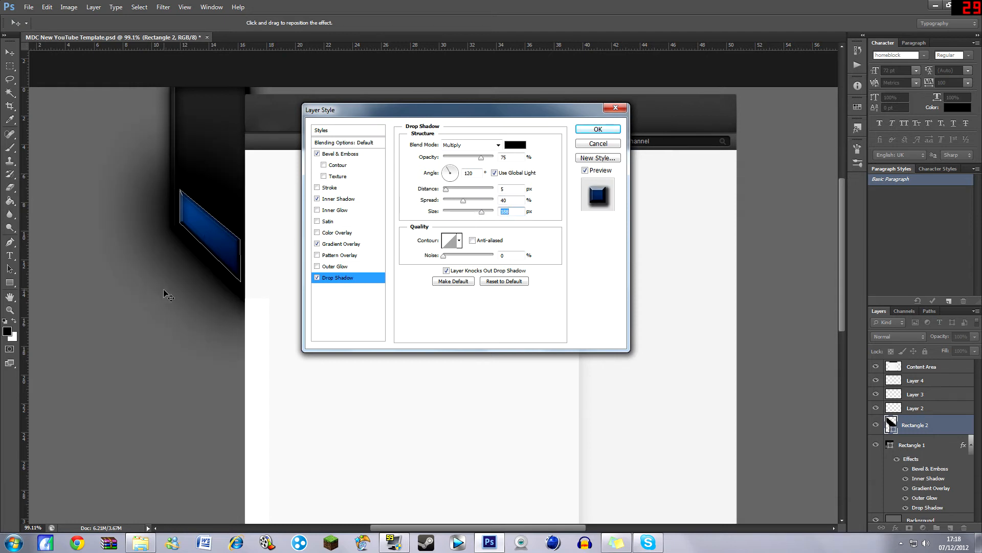
drag(467, 212, 452, 215)
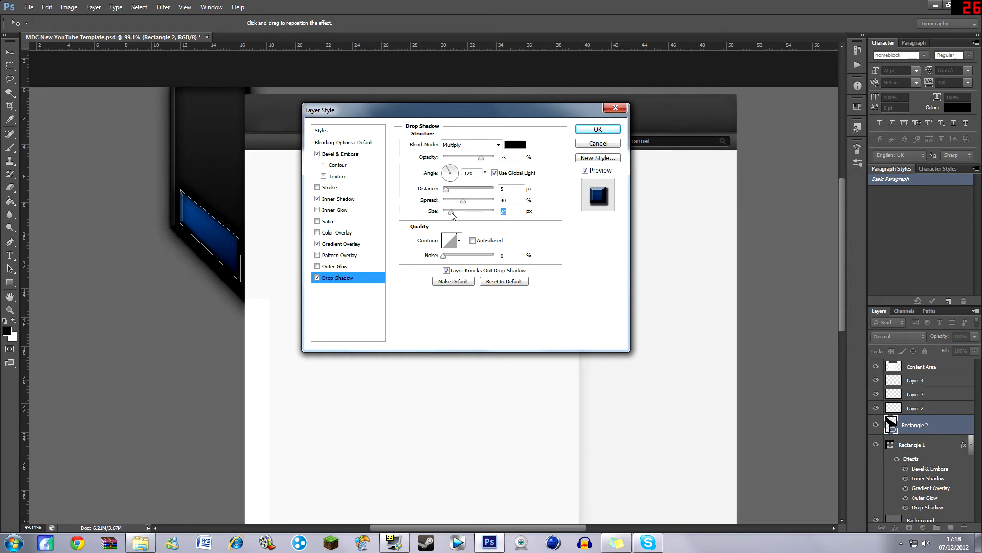
key(shift+Tab)
text(10)
key(Tab)
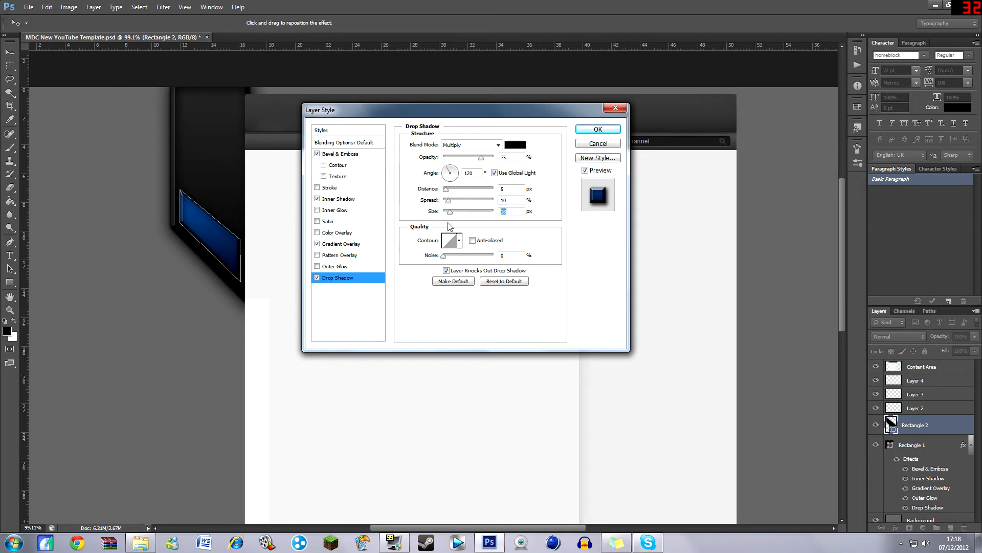
text(20)
Step: Enable Outer Glow on the slanted band and change the glow colour to a bright sky blue
click(342, 267)
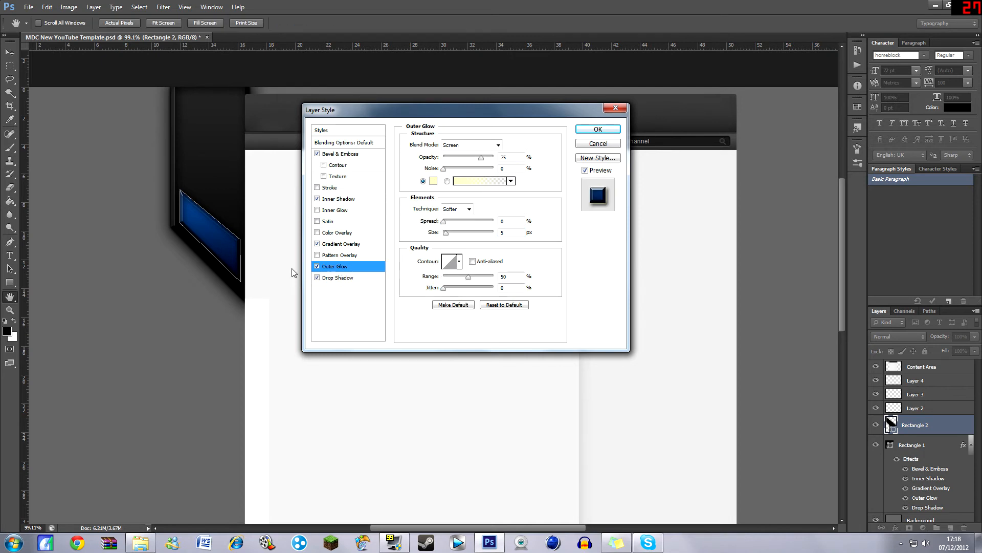
click(433, 181)
click(606, 408)
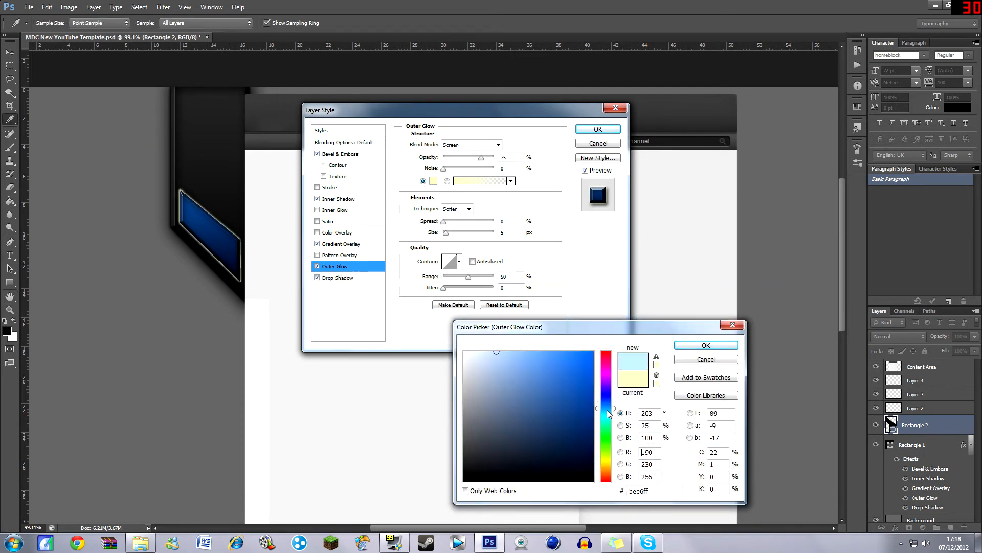
drag(607, 410, 608, 411)
drag(577, 371, 590, 352)
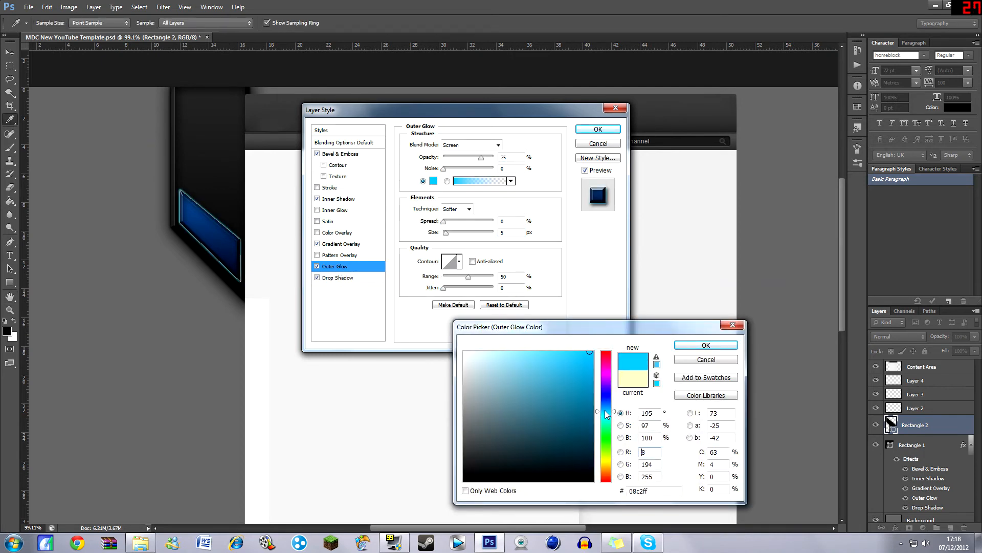
drag(607, 413, 609, 413)
click(705, 345)
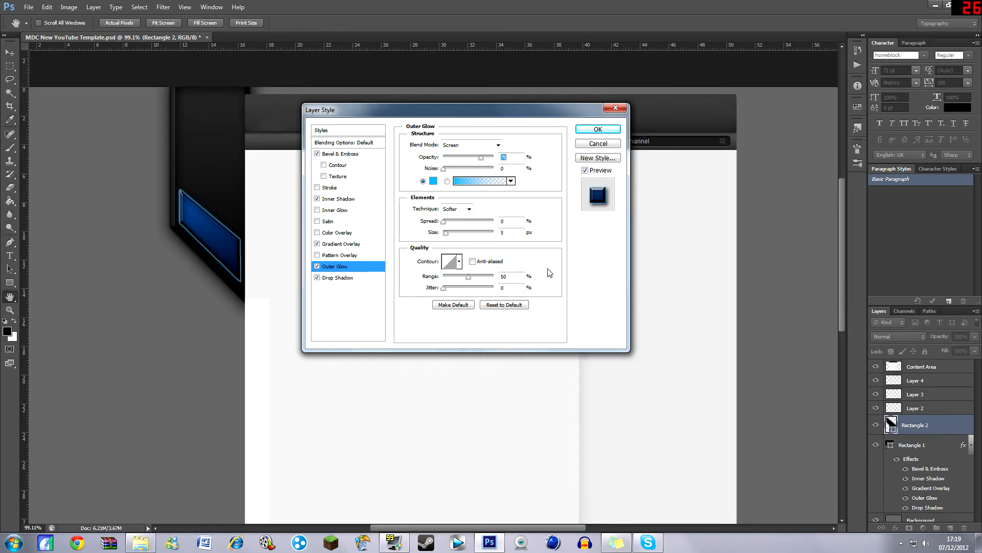
Step: Set the outer glow's size to 4 px and apply the layer style to the slanted band
double_click(504, 232)
text(3)
text(4)
click(593, 131)
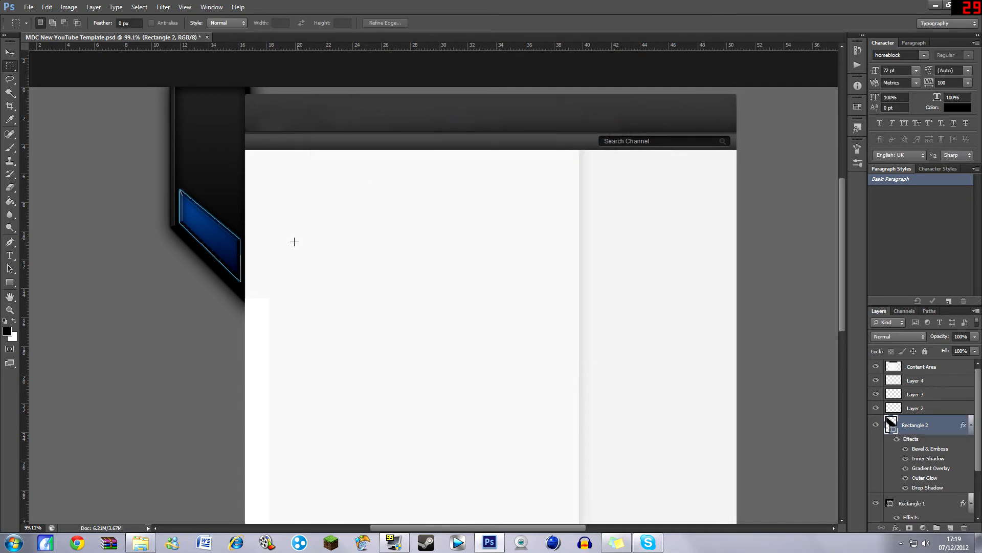
click(9, 53)
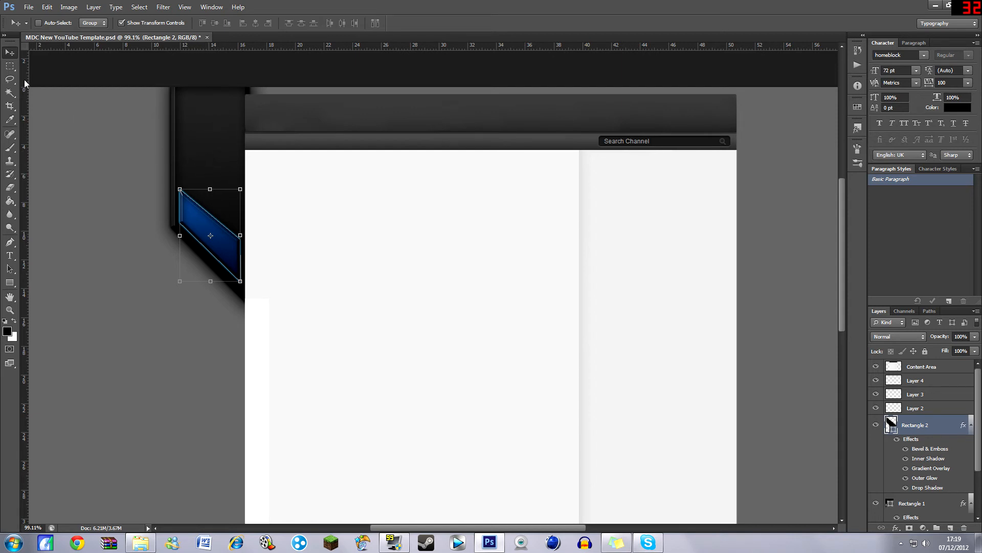
click(10, 66)
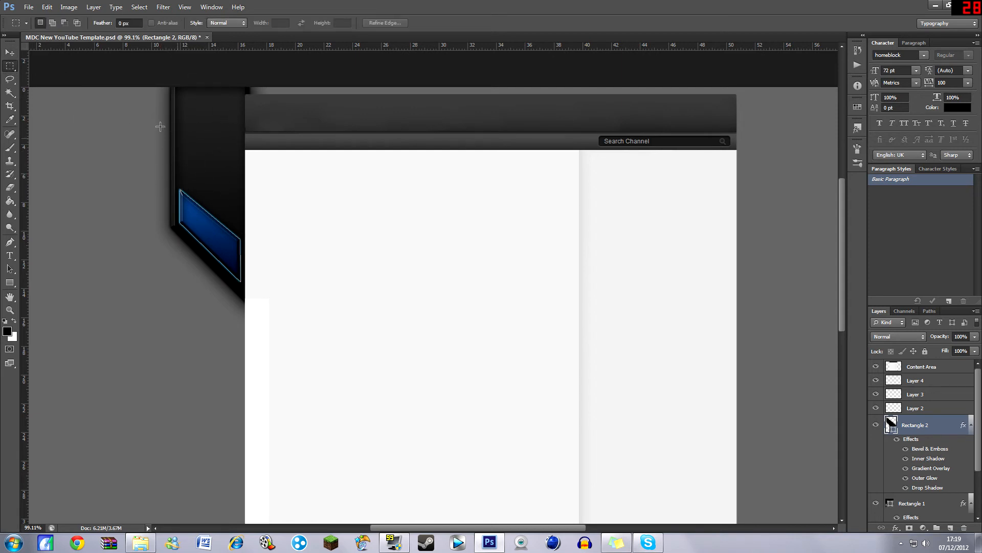
click(10, 53)
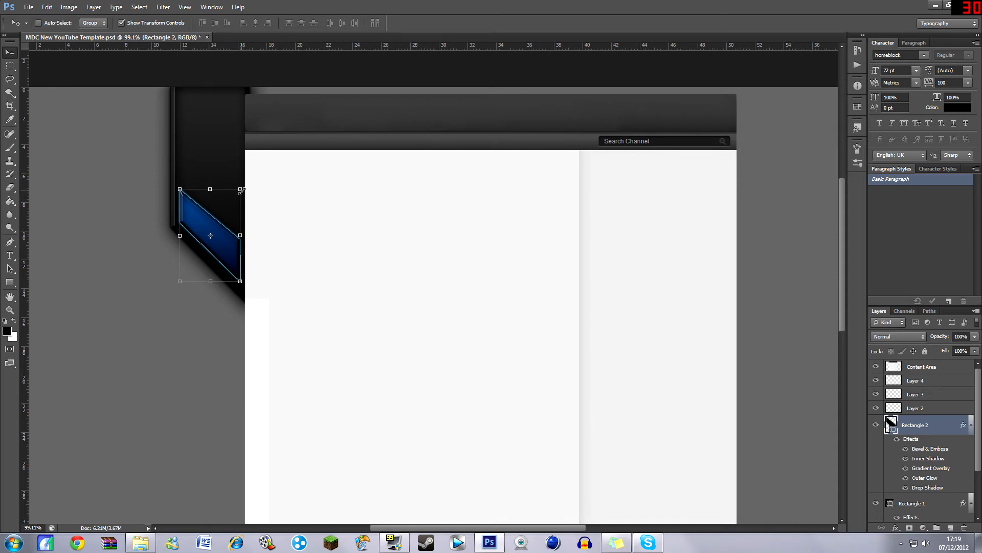
click(121, 23)
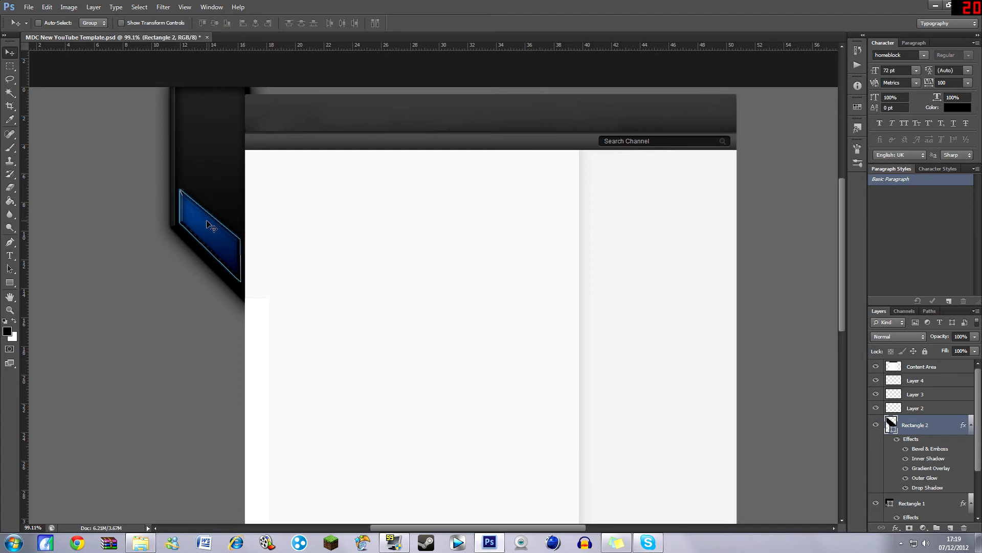
click(122, 22)
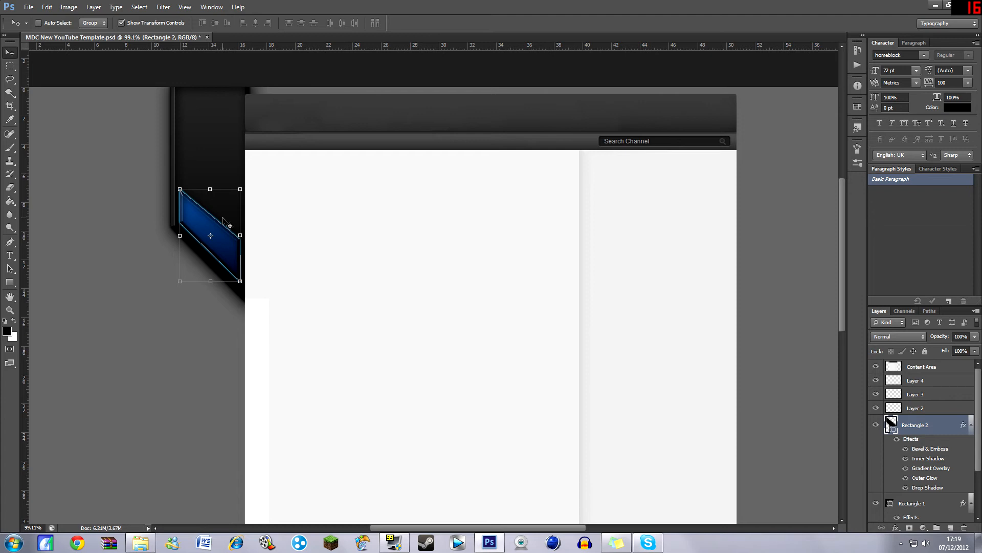
Step: Duplicate the blue slanted band and place the copy directly above the original on the black side shape
key(ctrl+j)
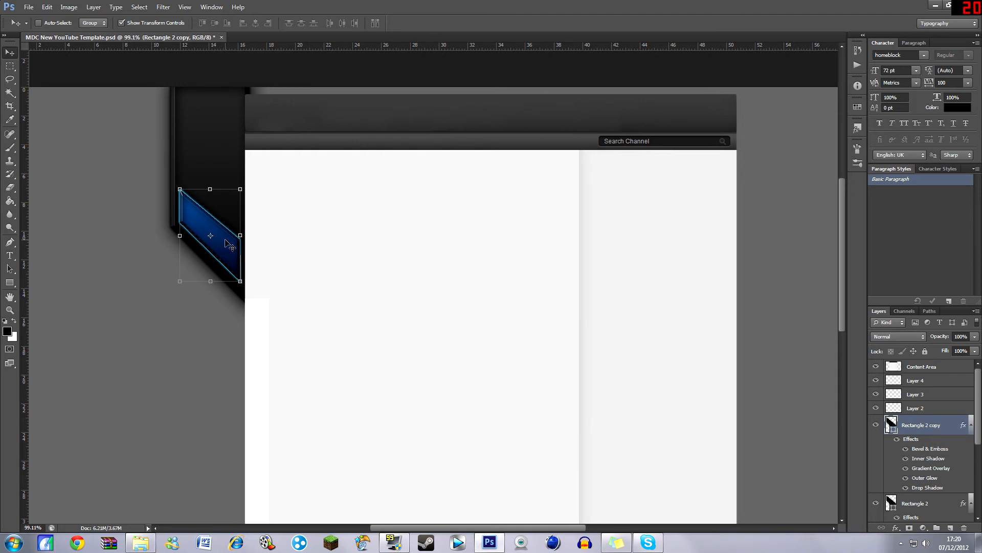
drag(228, 246, 237, 197)
key(ctrl+alt+z)
key(ctrl+alt+z)
drag(232, 246, 263, 196)
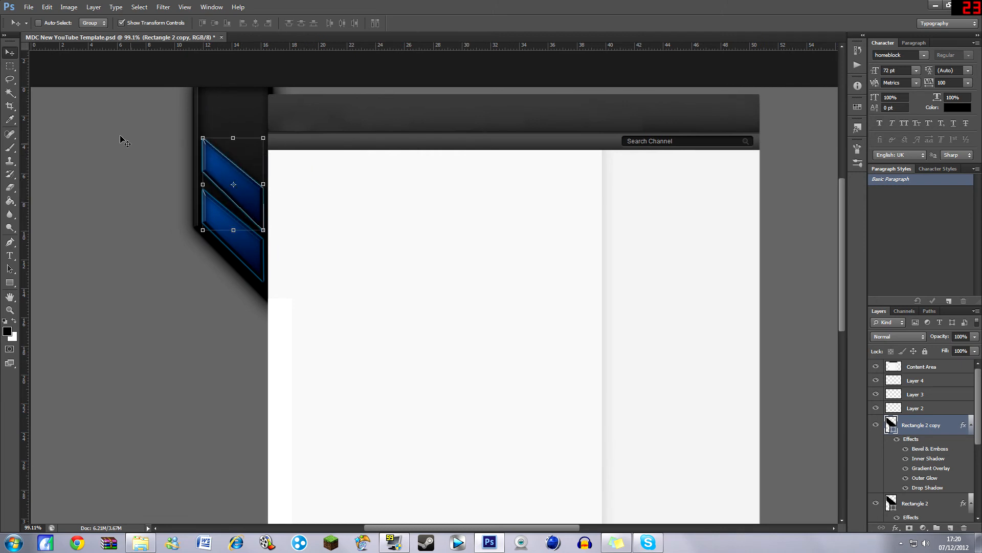
Step: Delete the duplicated slanted band
click(10, 66)
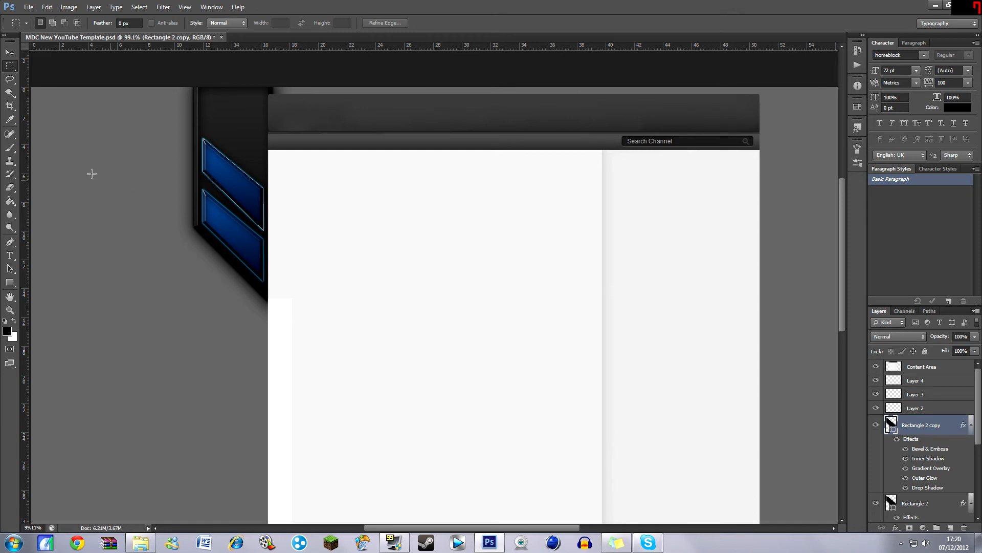
click(11, 55)
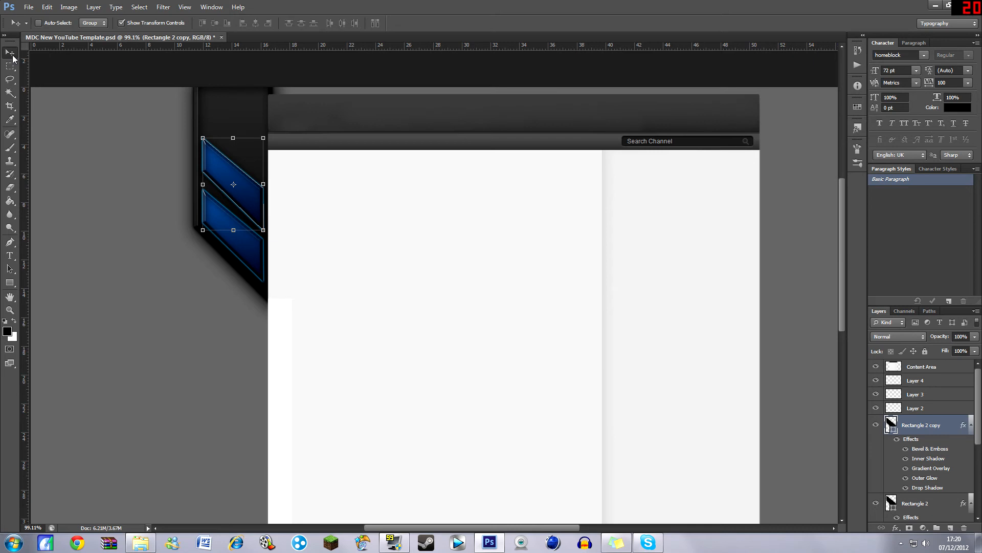
key(Delete)
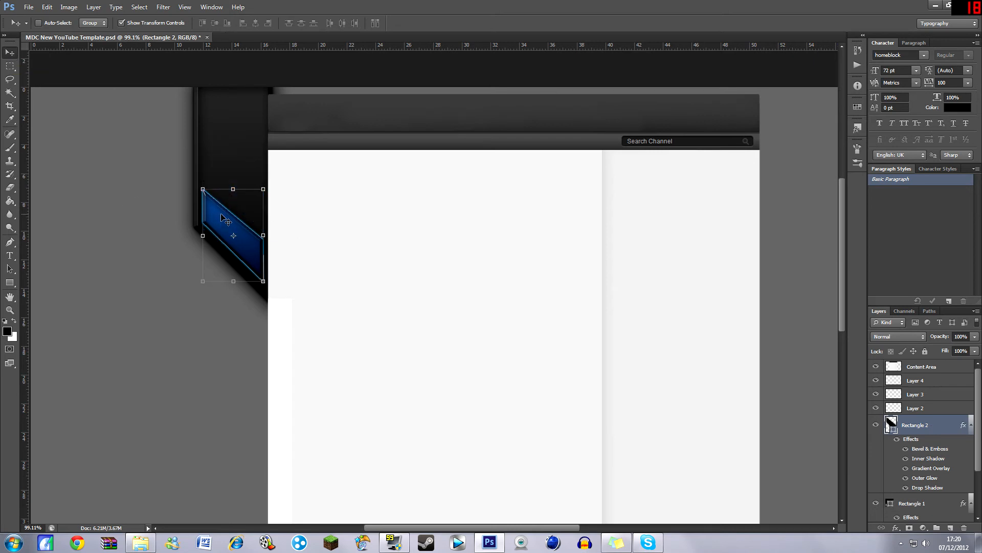
Step: Skew the blue slanted band by lowering its lower-left corner, reposition it on the black side shape, and apply the transformation
drag(241, 215, 239, 201)
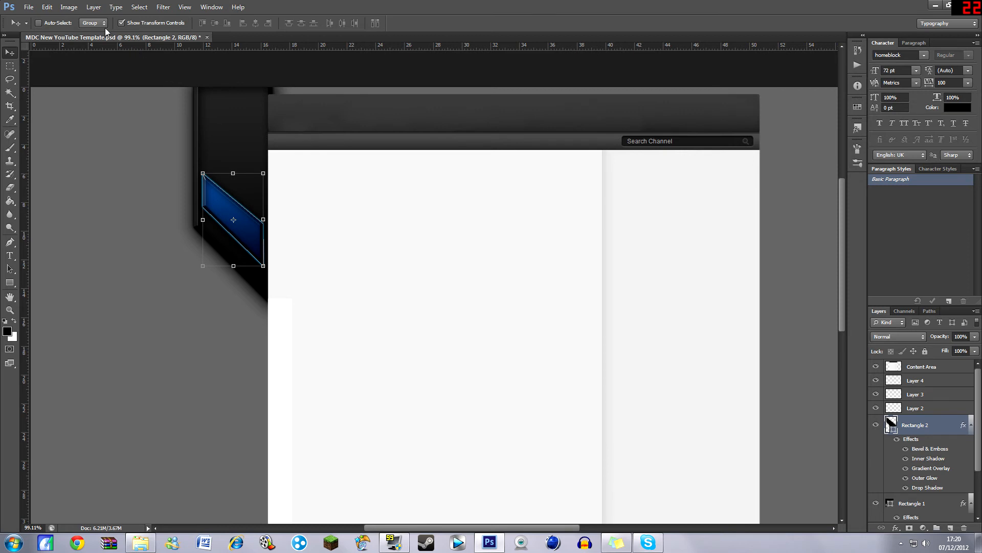
click(47, 8)
mouse_move(77, 207)
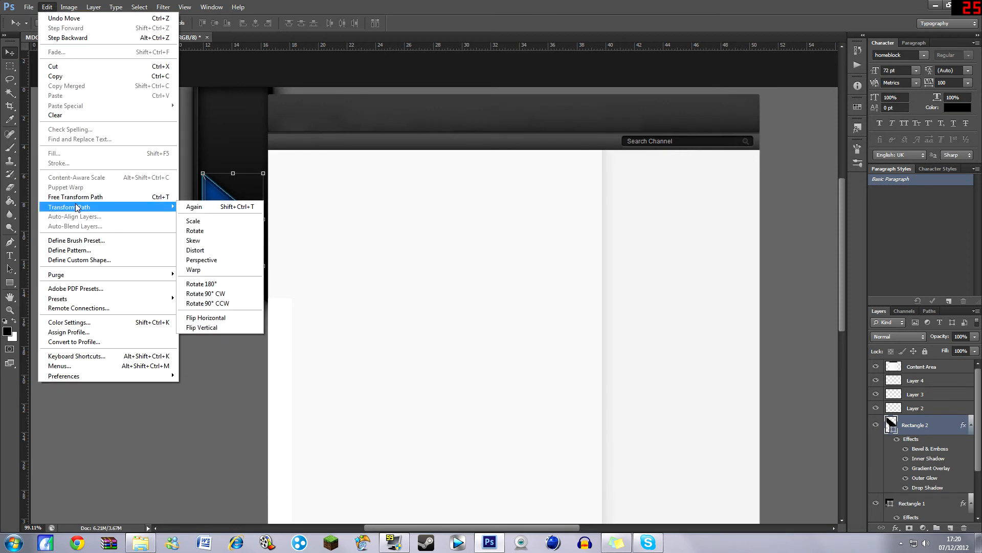
click(197, 240)
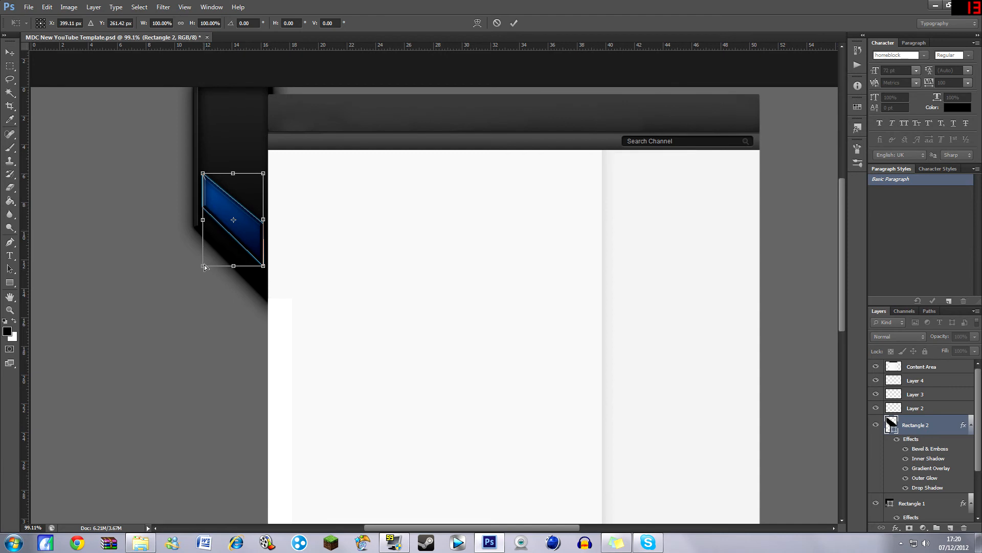
drag(203, 266, 210, 285)
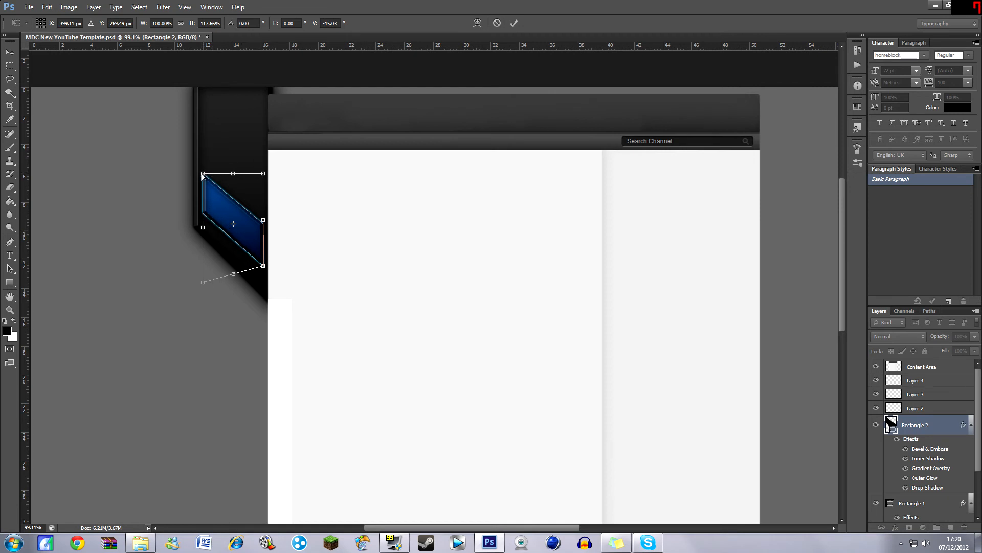
drag(202, 174, 203, 177)
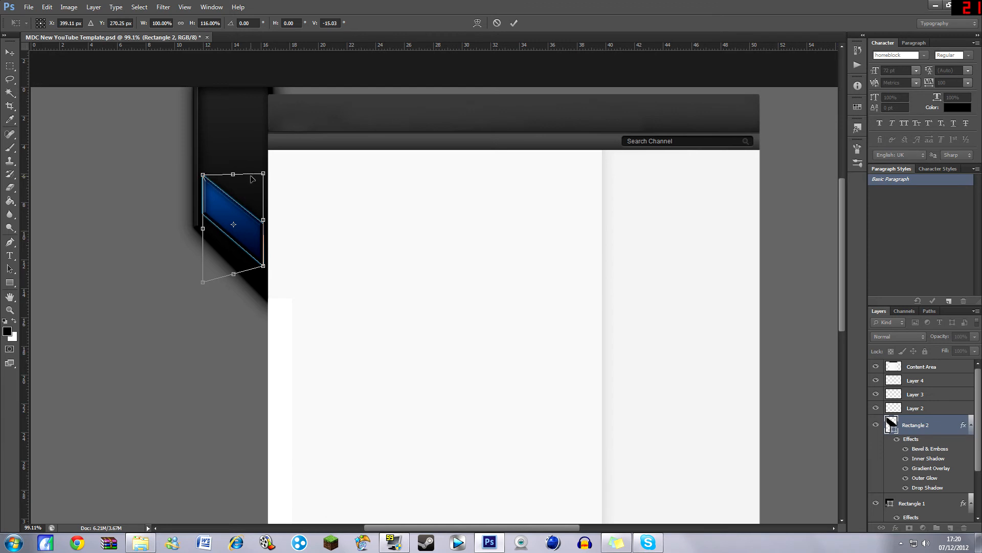
key(ctrl+z)
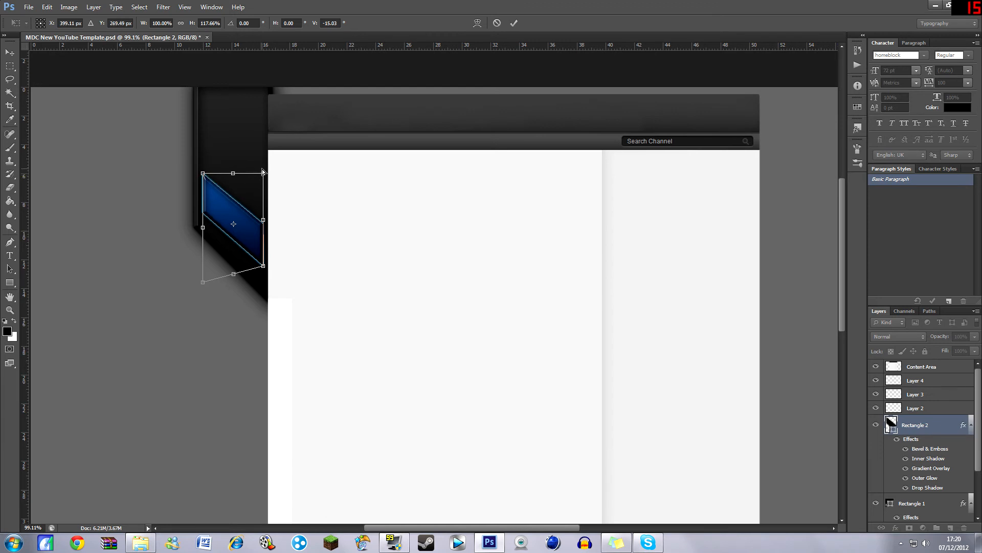
drag(204, 176, 218, 214)
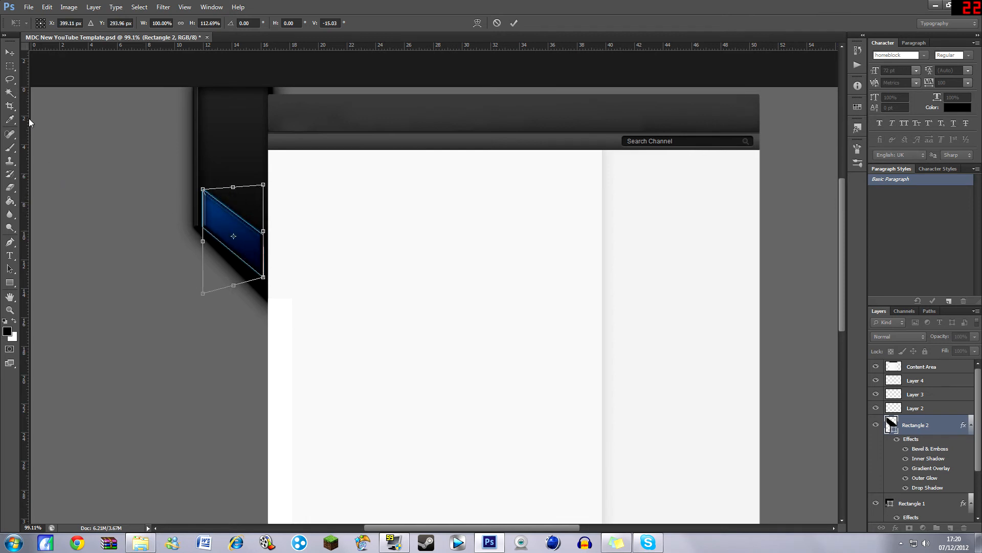
click(10, 65)
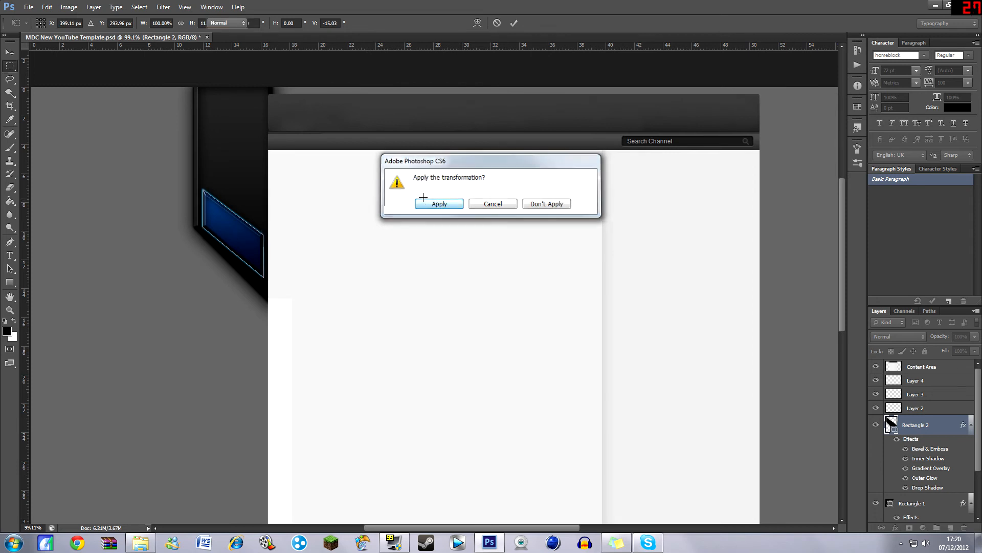
click(438, 202)
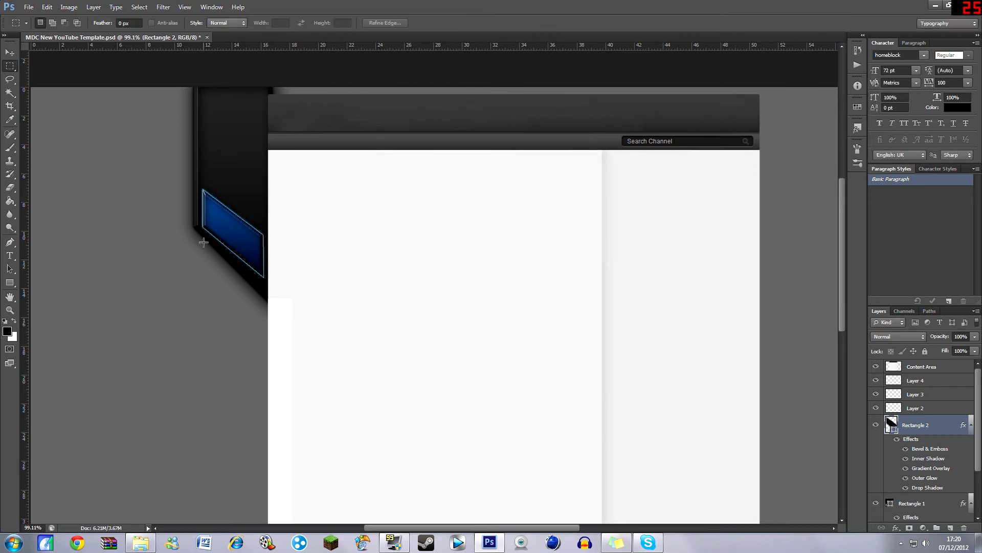
Step: Skew both right corners of the blue band downward so its slant follows the black shape's diagonal edge, and apply the transformation
scroll(179, 279, up, 12)
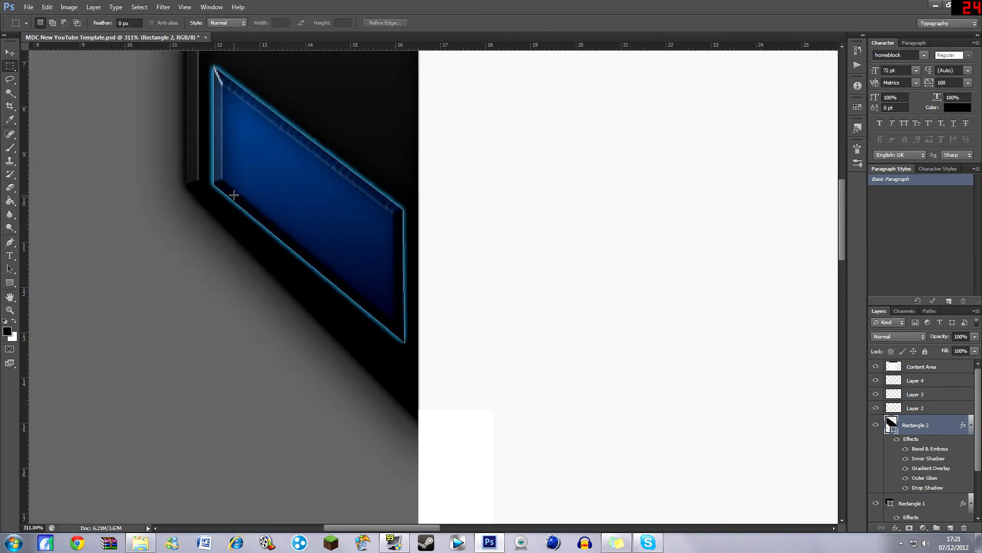
scroll(231, 177, down, 3)
scroll(242, 180, up, 1)
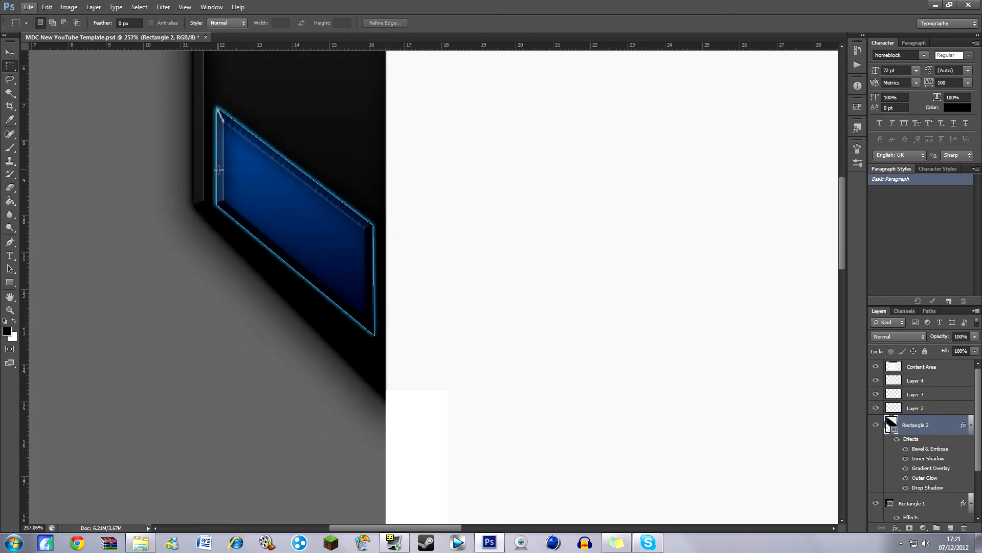
scroll(242, 179, up, 2)
scroll(242, 179, down, 5)
scroll(242, 177, up, 7)
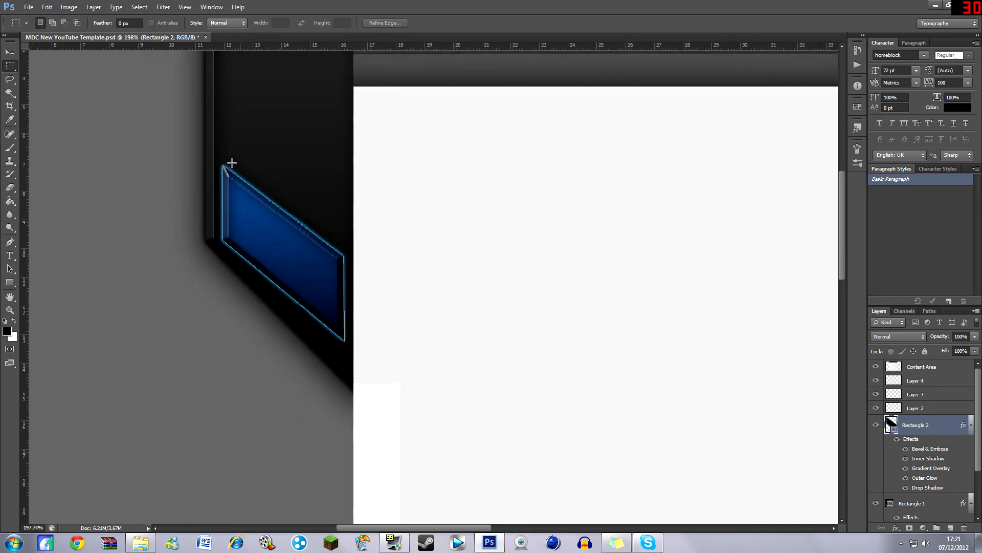
click(46, 8)
click(47, 8)
key(v)
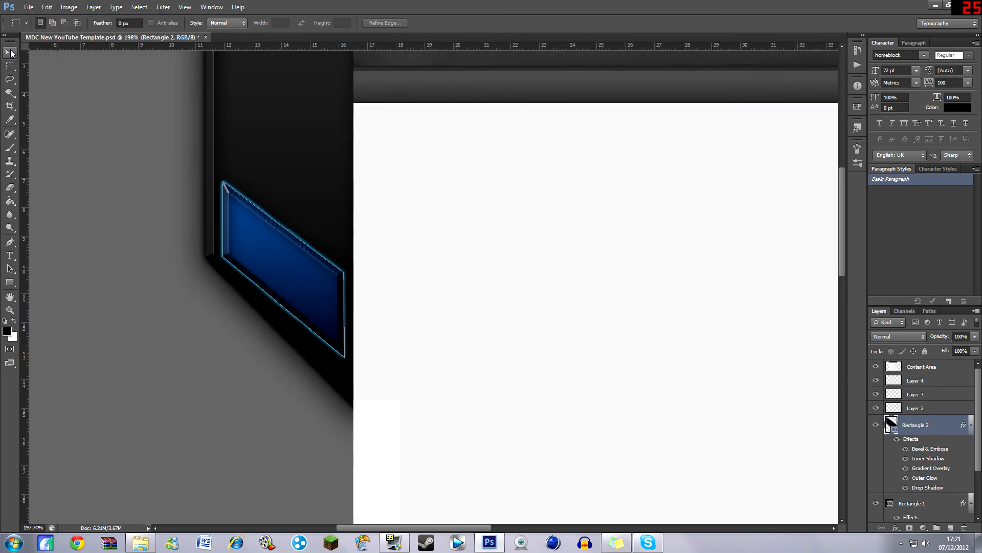
click(51, 9)
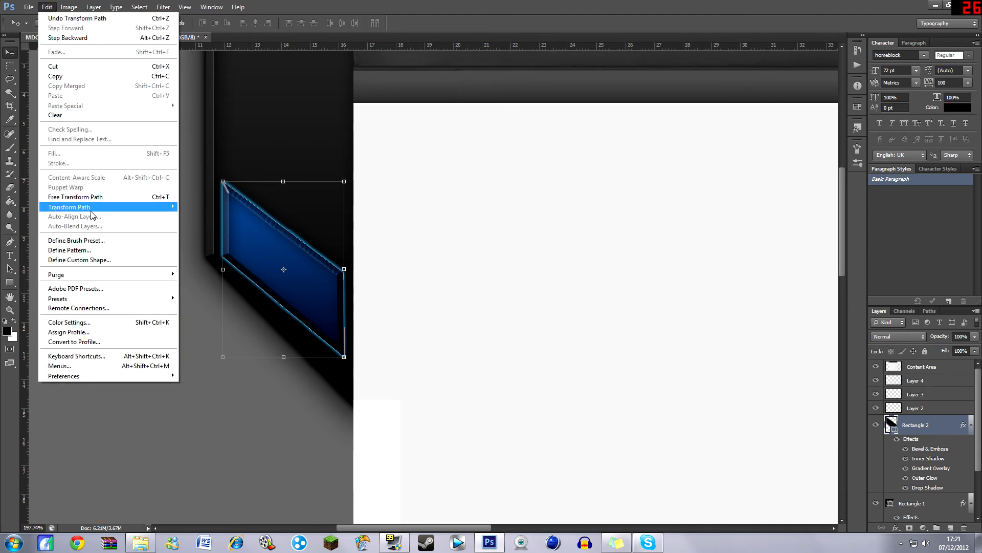
mouse_move(93, 210)
click(219, 241)
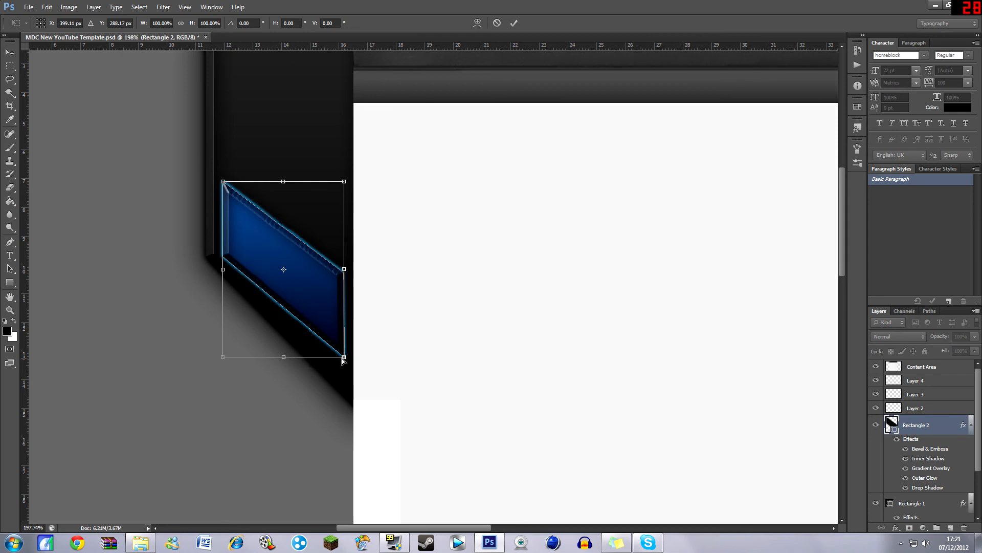
mouse_move(344, 359)
mouse_down()
mouse_move(345, 383)
mouse_move(344, 373)
mouse_up()
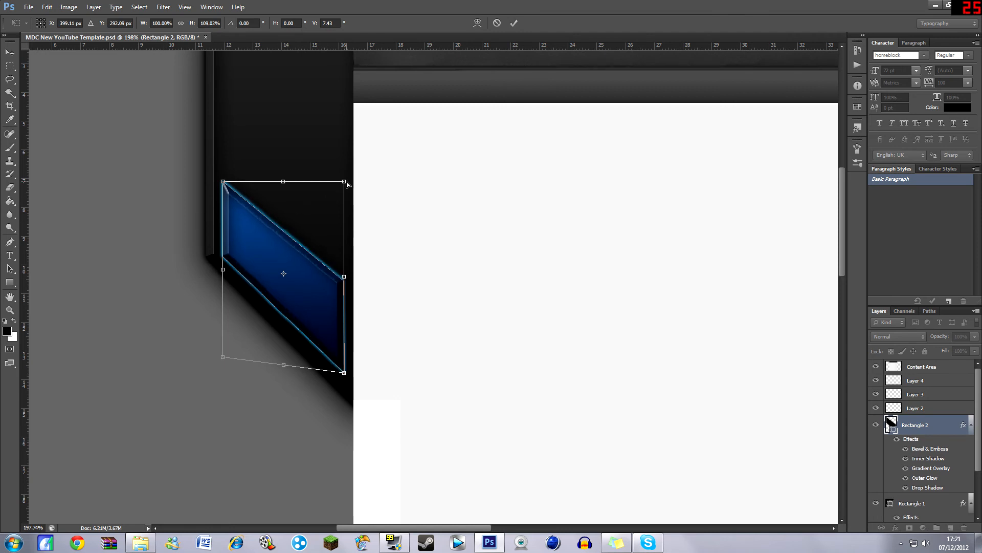
drag(346, 183, 347, 196)
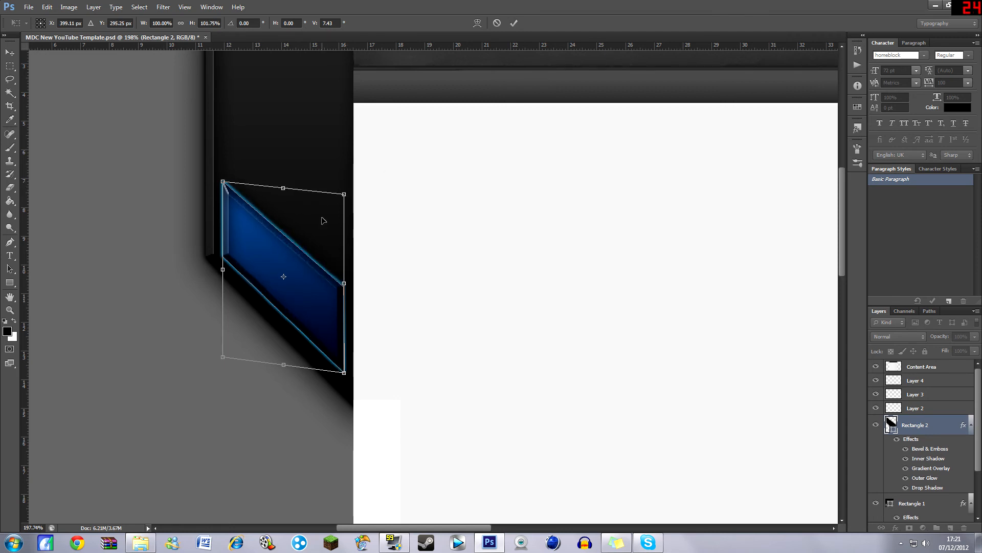
click(10, 67)
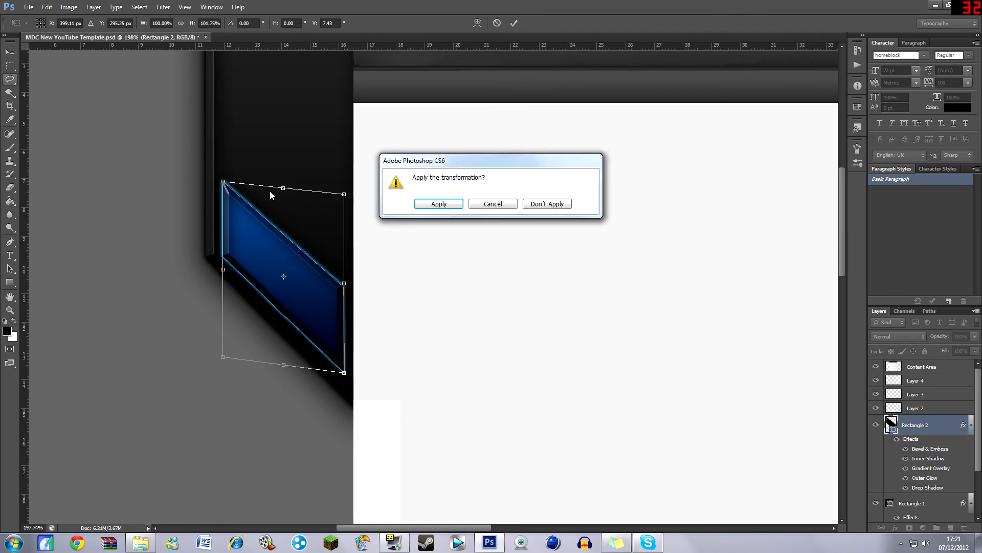
click(435, 206)
Step: Distort the blue band by lowering its upper-right corner slightly, and apply the transformation
scroll(392, 290, down, 2)
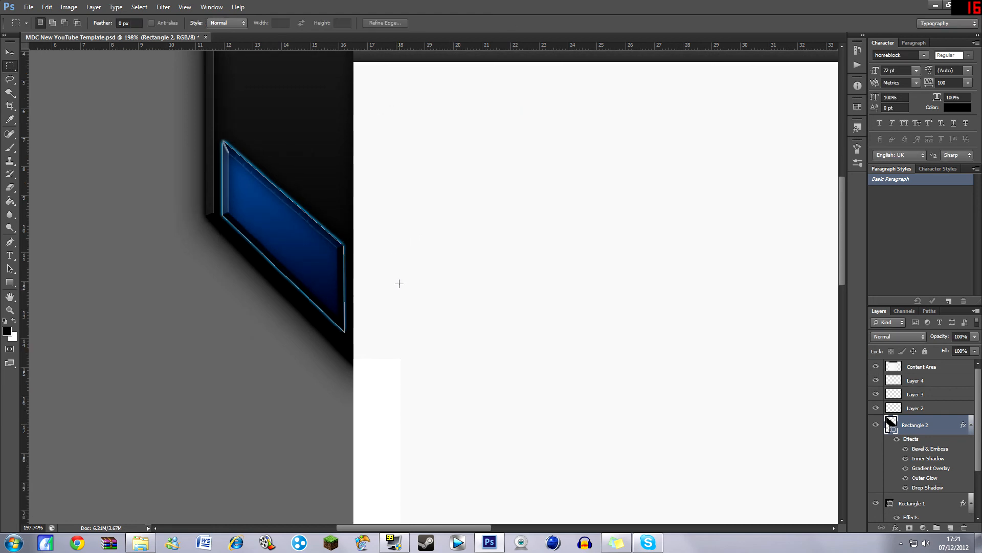
scroll(357, 262, up, 1)
click(10, 52)
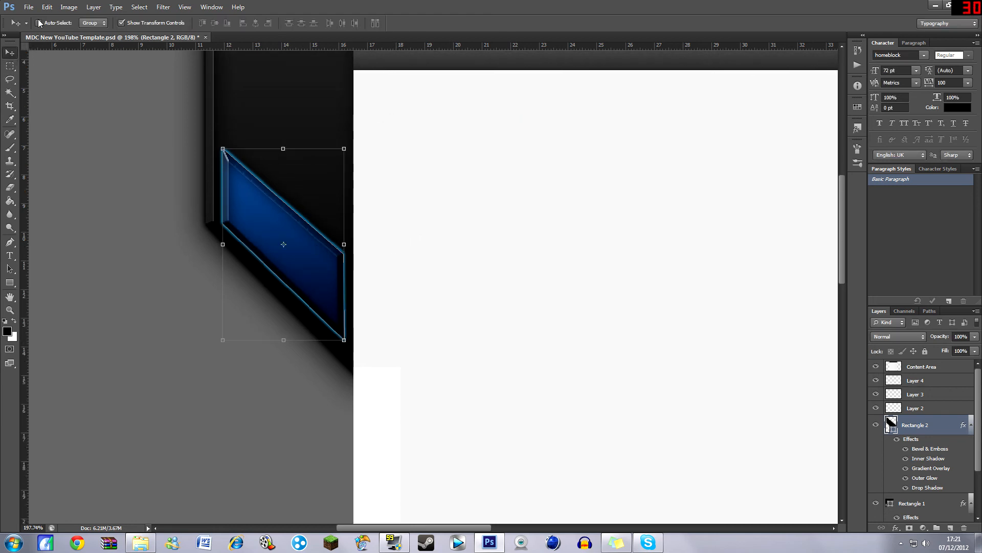
click(47, 7)
mouse_move(86, 207)
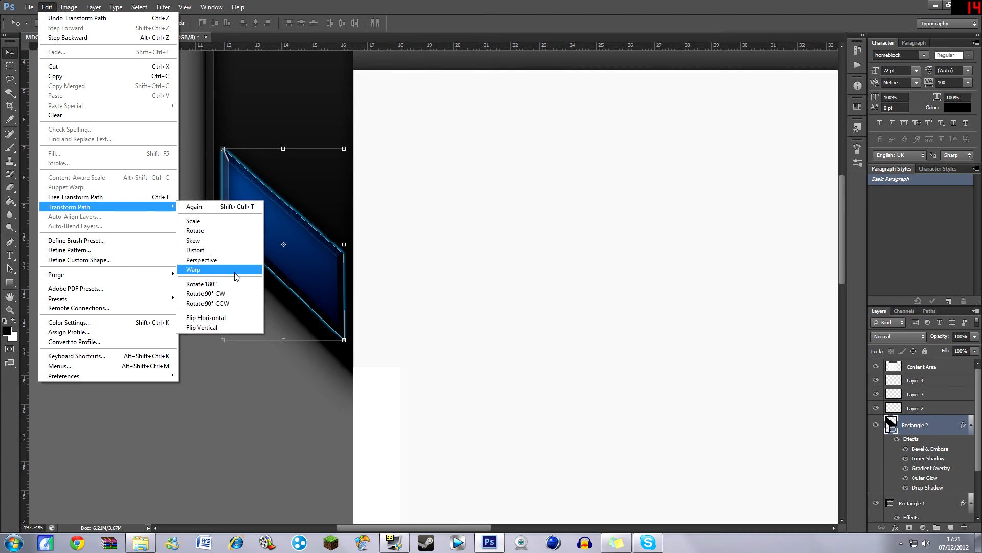
click(196, 248)
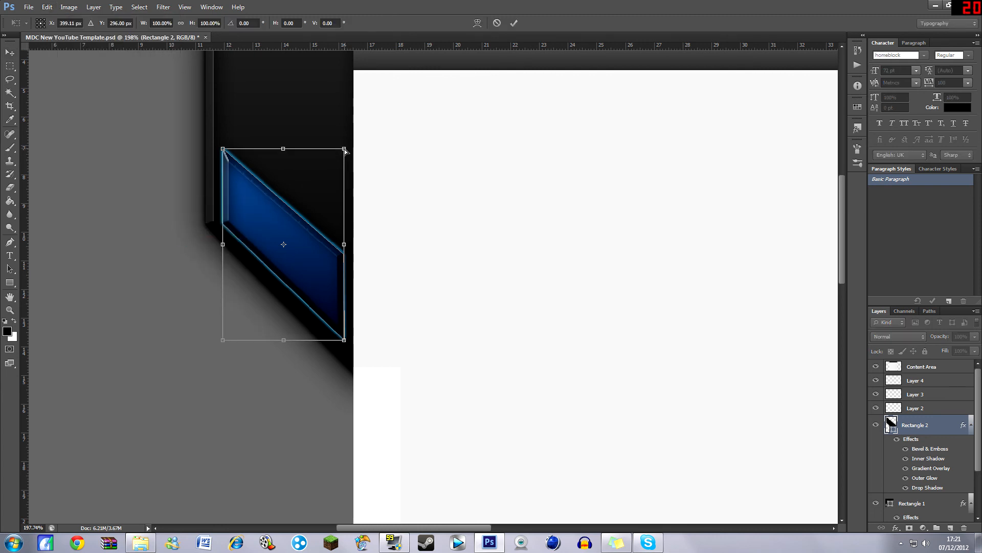
drag(346, 151, 345, 155)
click(12, 65)
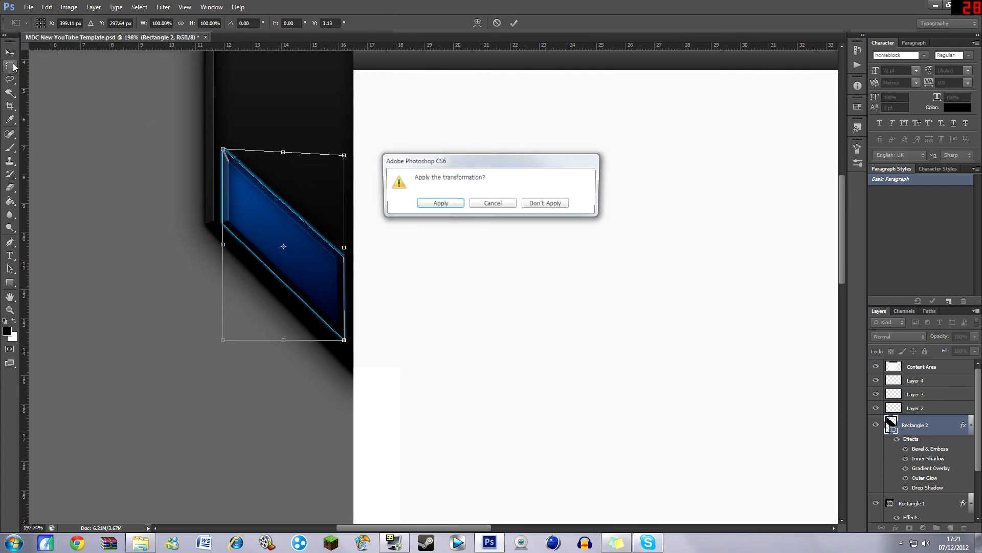
click(435, 203)
Step: Nudge the blue band up slightly within the black side shape
scroll(359, 223, down, 3)
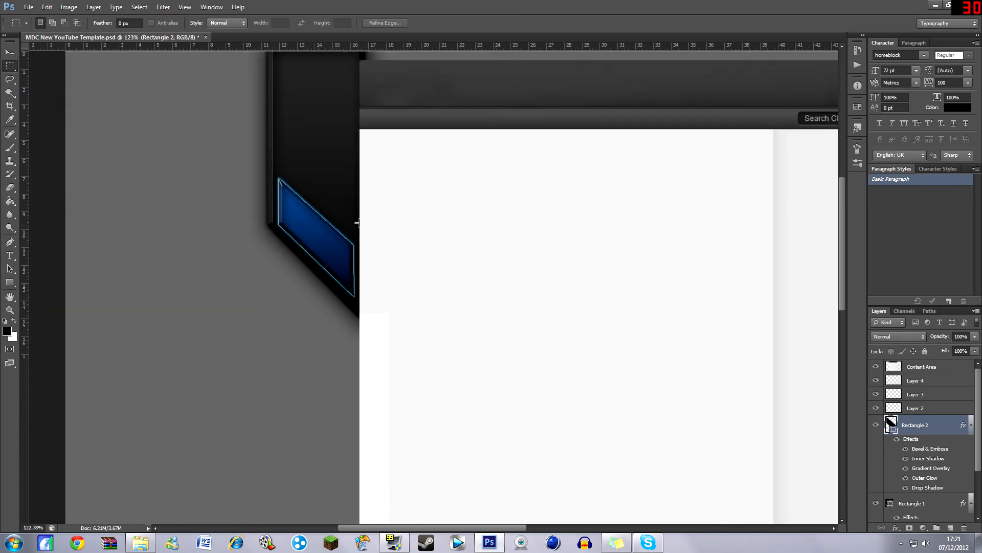
scroll(359, 223, down, 3)
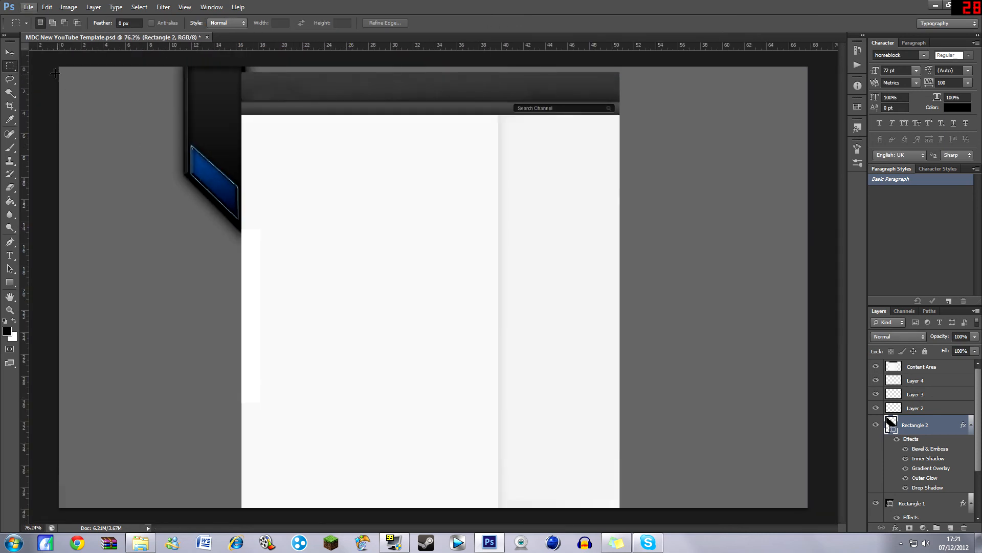
click(9, 52)
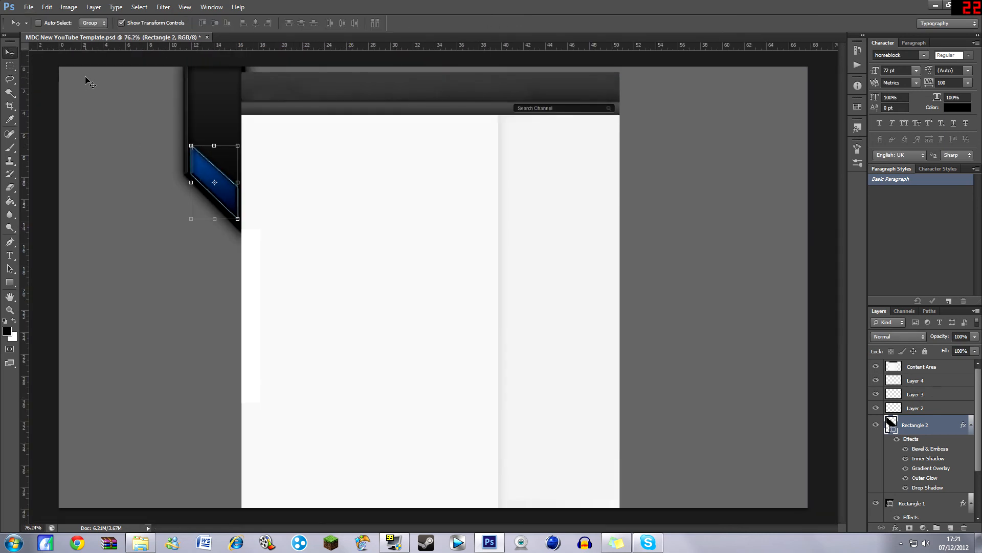
key(Up)
key(Up)
key(Up)
key(Up)
key(Up)
key(Up)
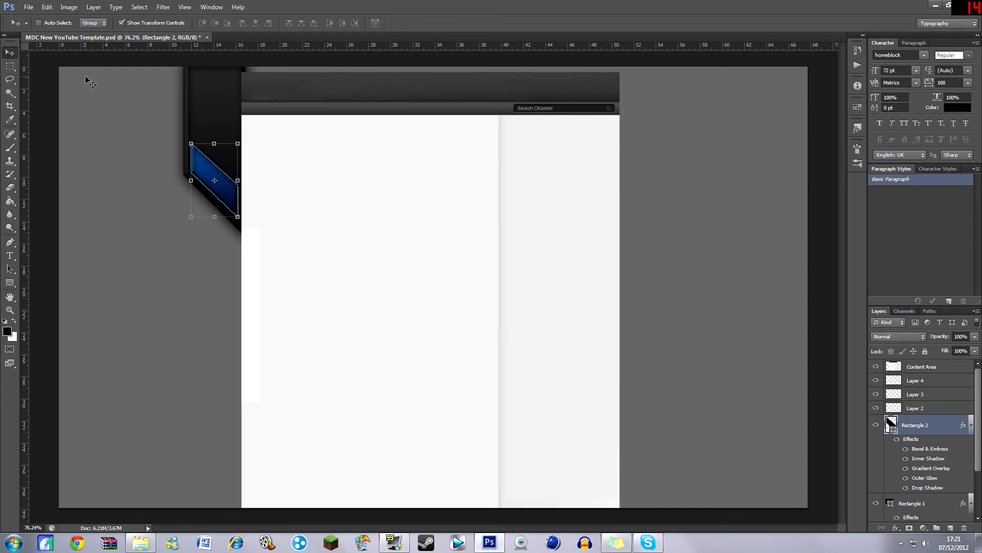
key(Up)
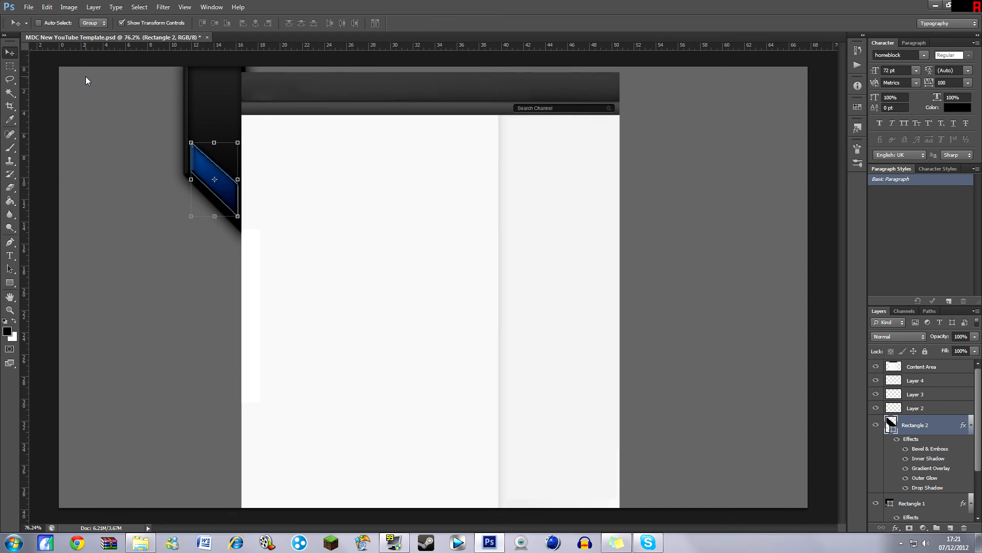
Step: Duplicate the blue band and place the copy directly above the original with a narrow black gap between them
key(ctrl+j)
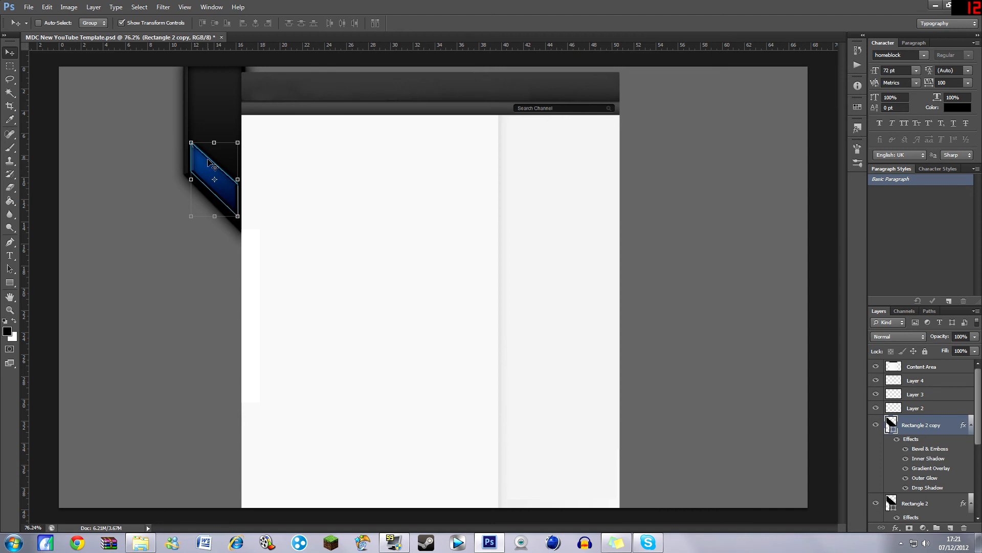
drag(208, 163, 215, 117)
click(10, 66)
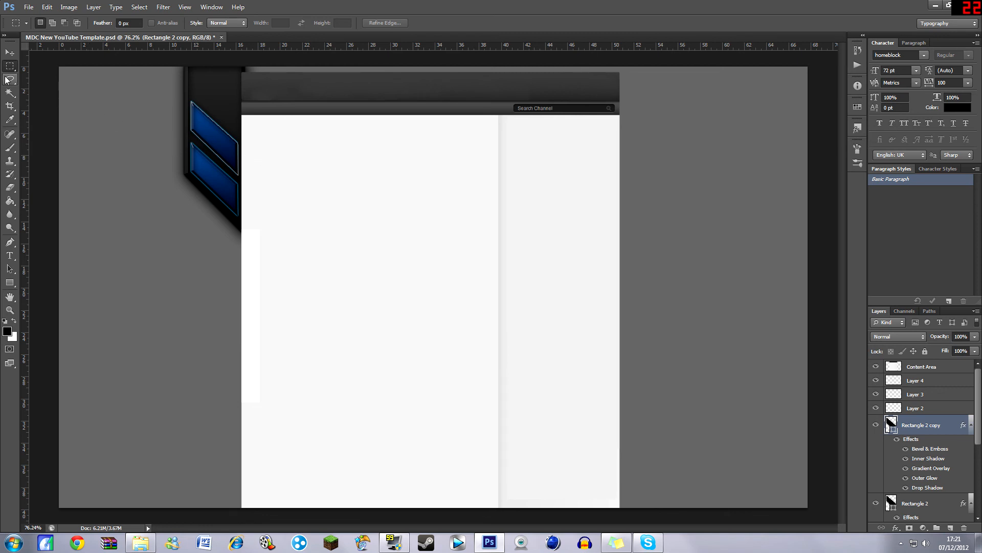
click(9, 52)
Step: Duplicate the upper blue band and position the third band above it, fine-tuning its height for even spacing
key(ctrl+j)
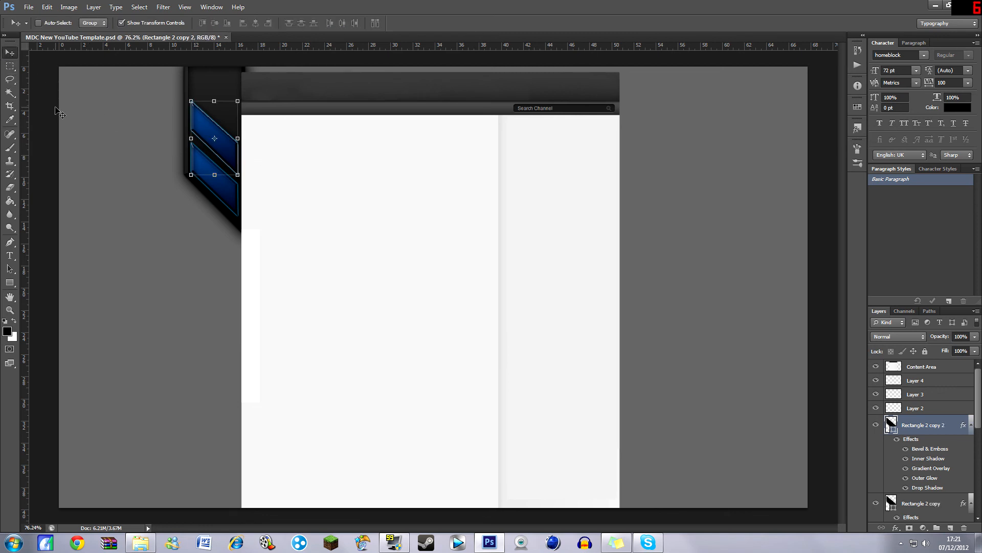
drag(212, 127, 215, 84)
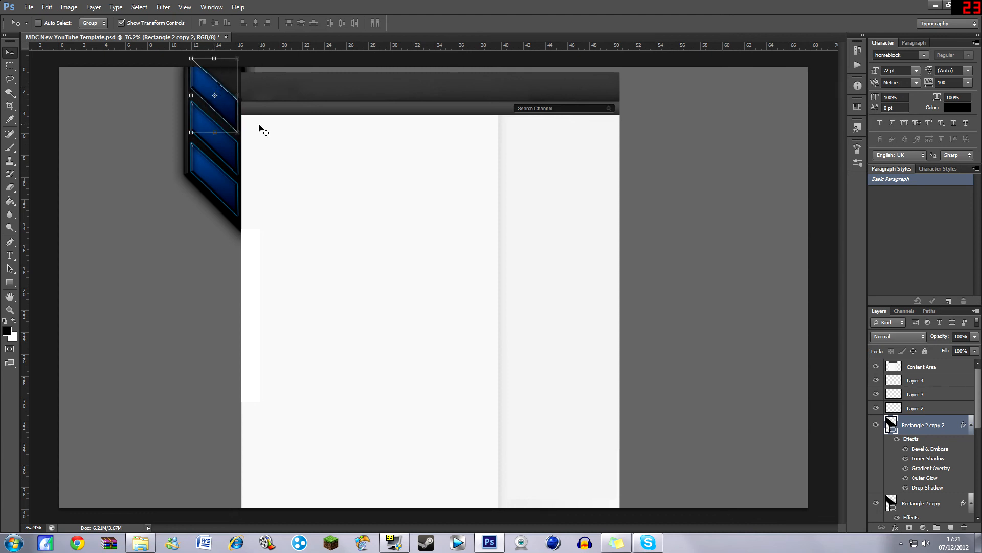
key(Down)
key(Down)
key(Down)
key(Up)
Step: Duplicate the topmost blue band and place the fourth band above it, extending past the canvas's upper edge
drag(219, 88, 223, 51)
scroll(219, 87, down, 2)
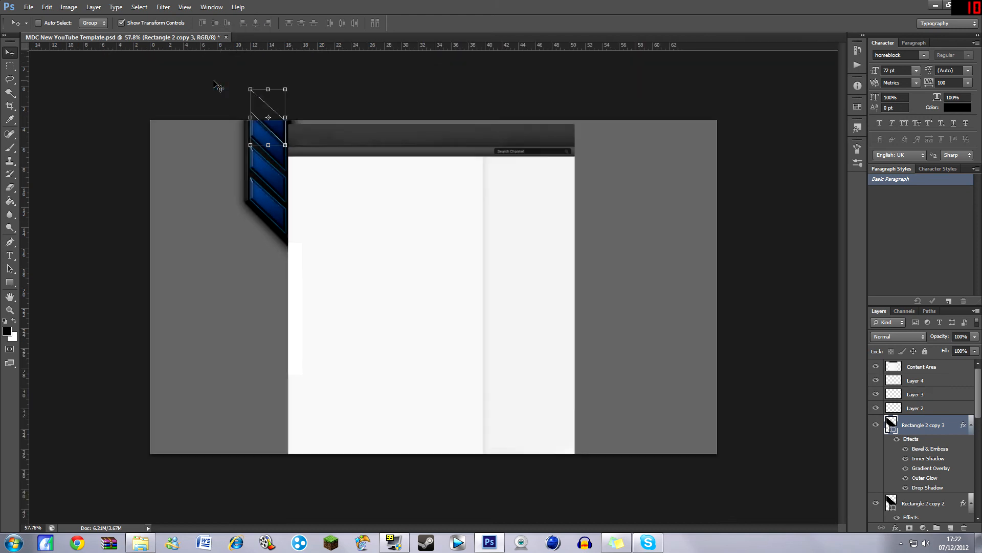
drag(261, 105, 261, 98)
scroll(279, 124, up, 3)
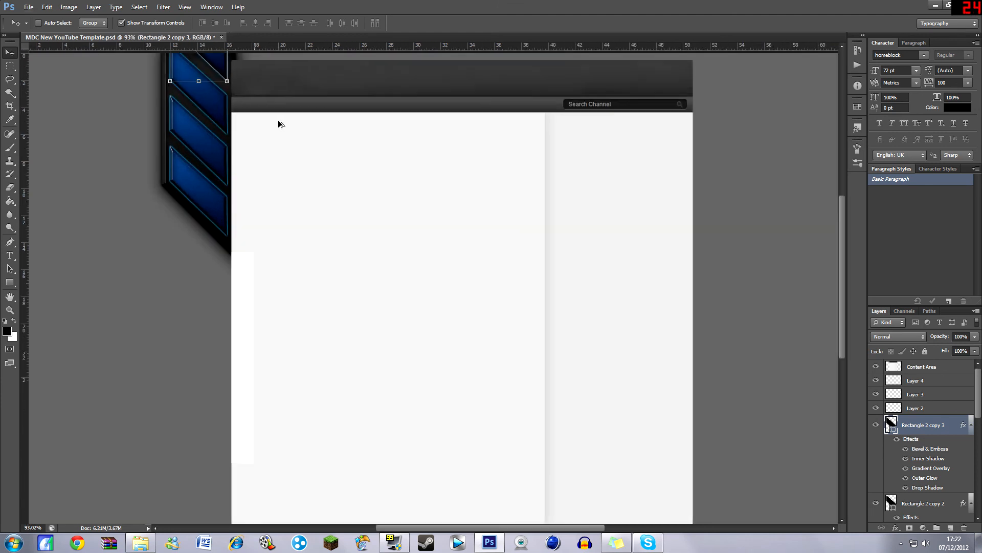
scroll(279, 123, down, 1)
key(alt+f)
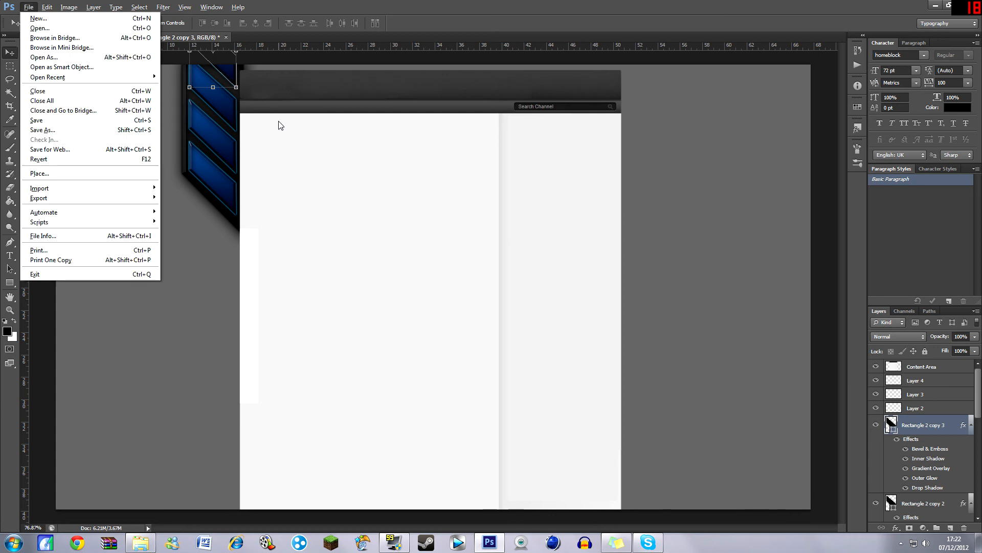
key(Escape)
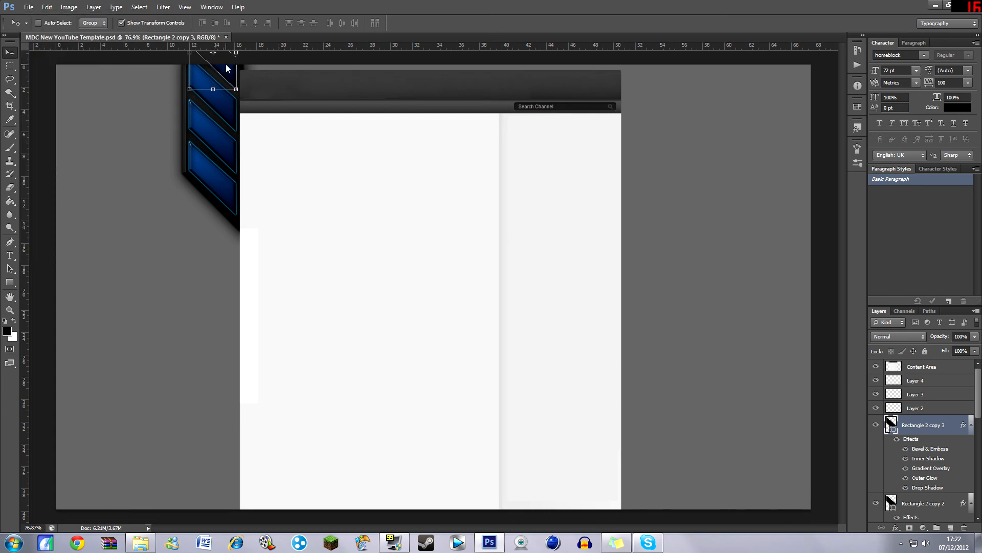
click(10, 66)
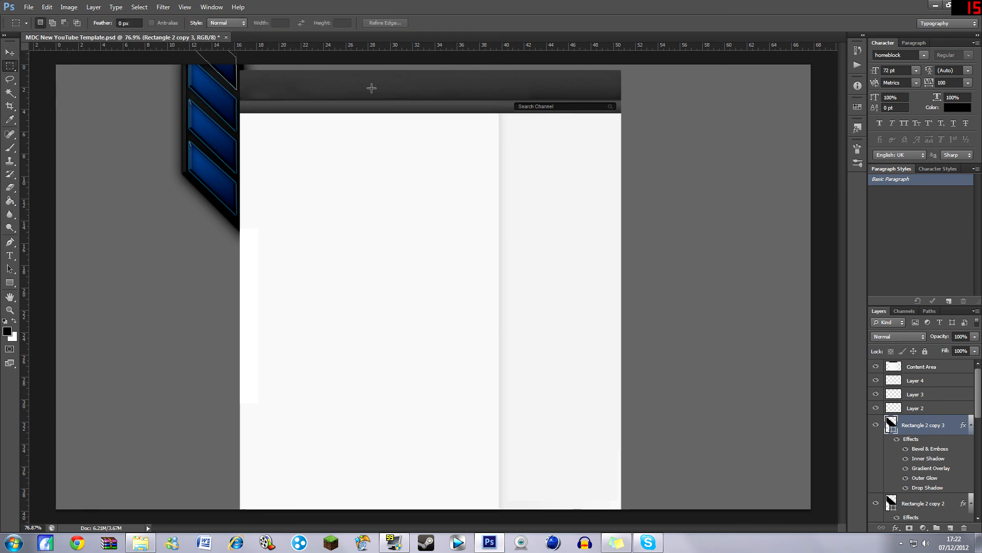
click(949, 367)
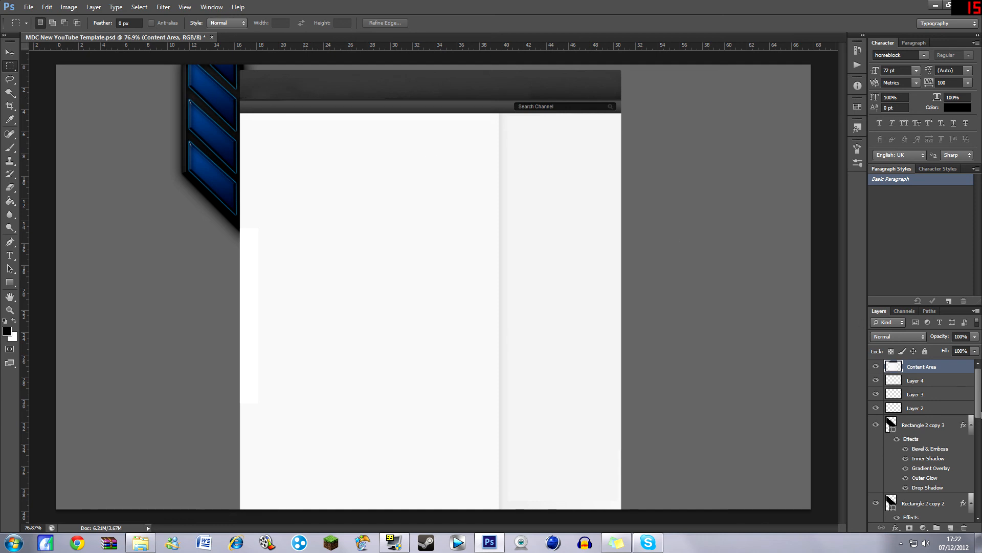
Step: Select the Rectangle 1 layer together with Rectangle 2 and all its copies, and rasterize the selected layers
drag(980, 405, 977, 468)
click(971, 378)
shift+click(953, 435)
shift+click(945, 432)
shift+click(933, 442)
shift+click(947, 463)
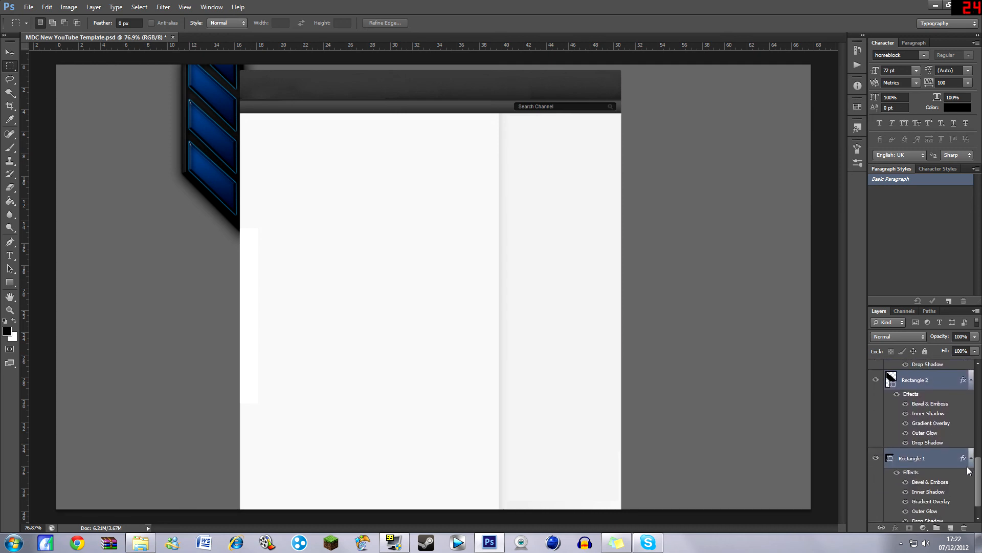
right_click(947, 456)
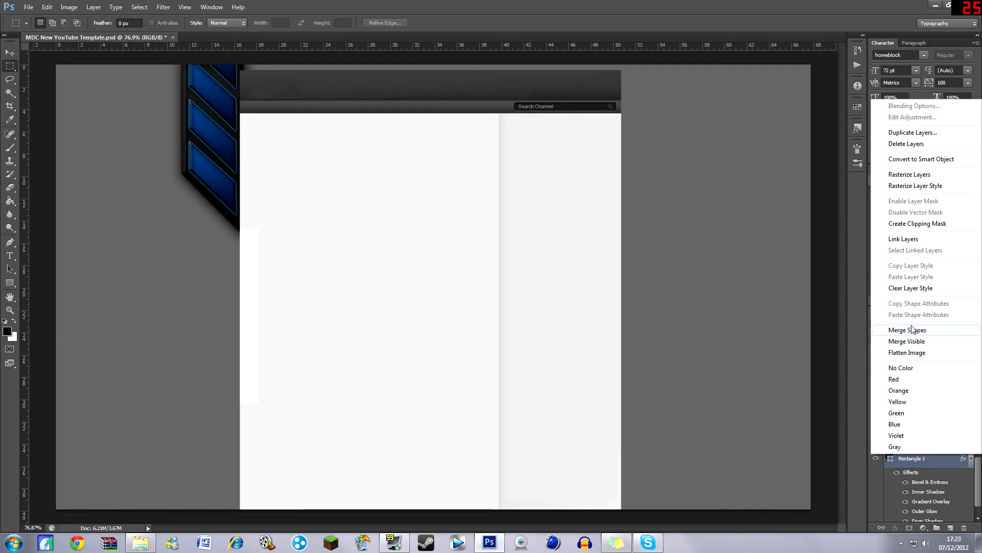
click(909, 174)
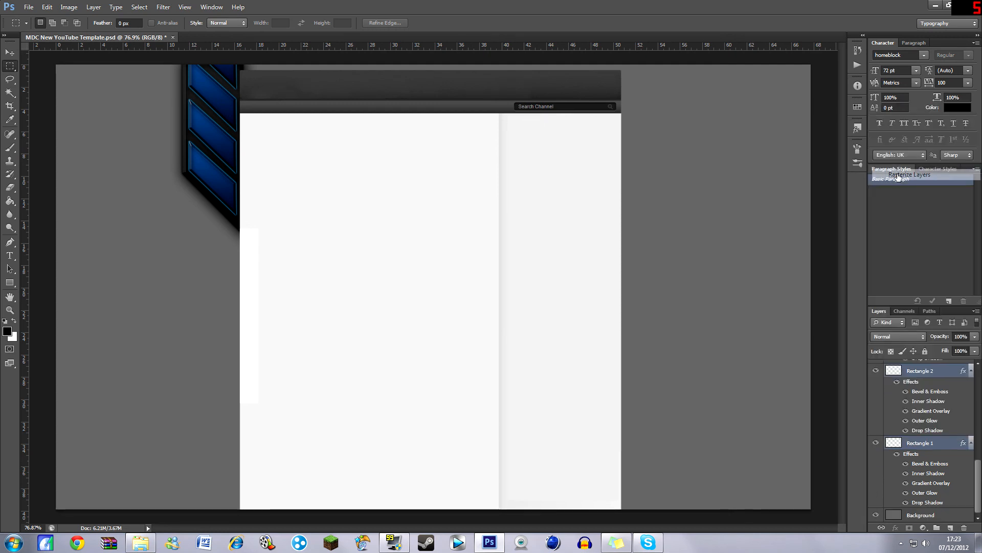
Step: Merge the selected rasterized layers into a single layer and rename it "box"
right_click(949, 370)
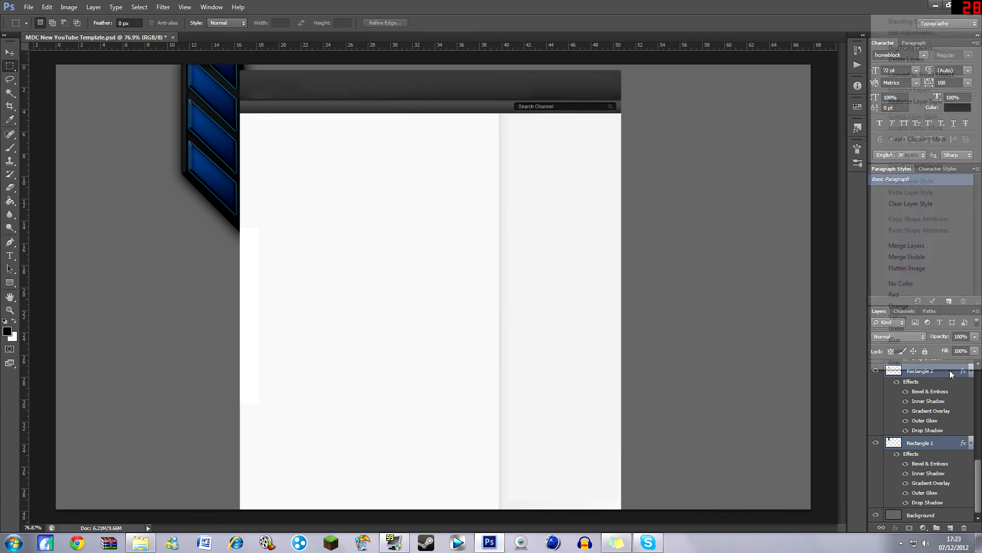
click(913, 245)
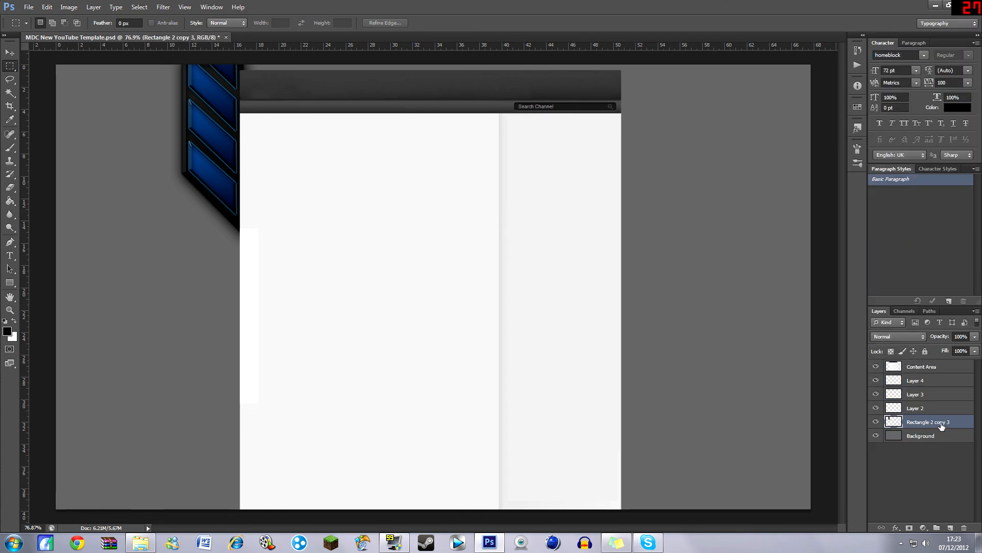
double_click(944, 425)
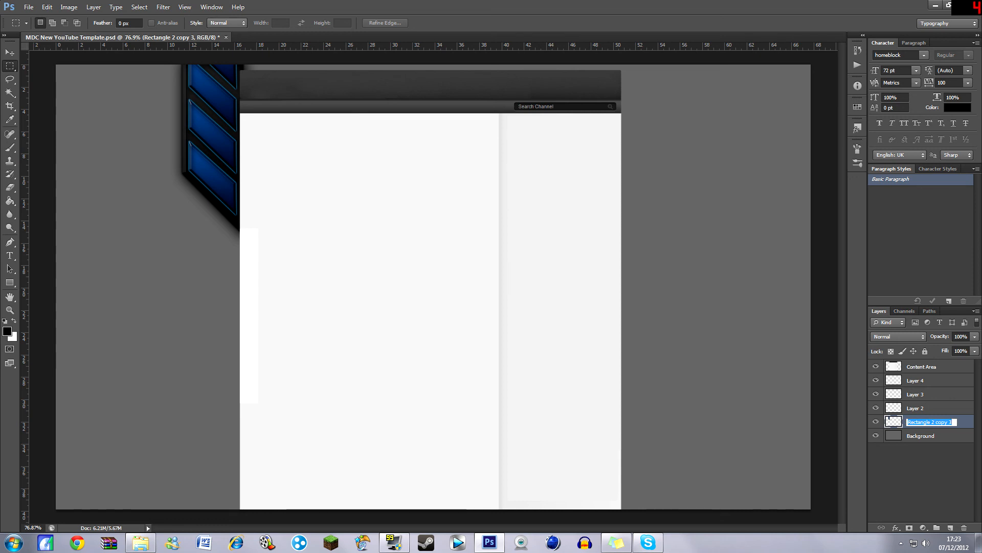
text(box)
click(956, 461)
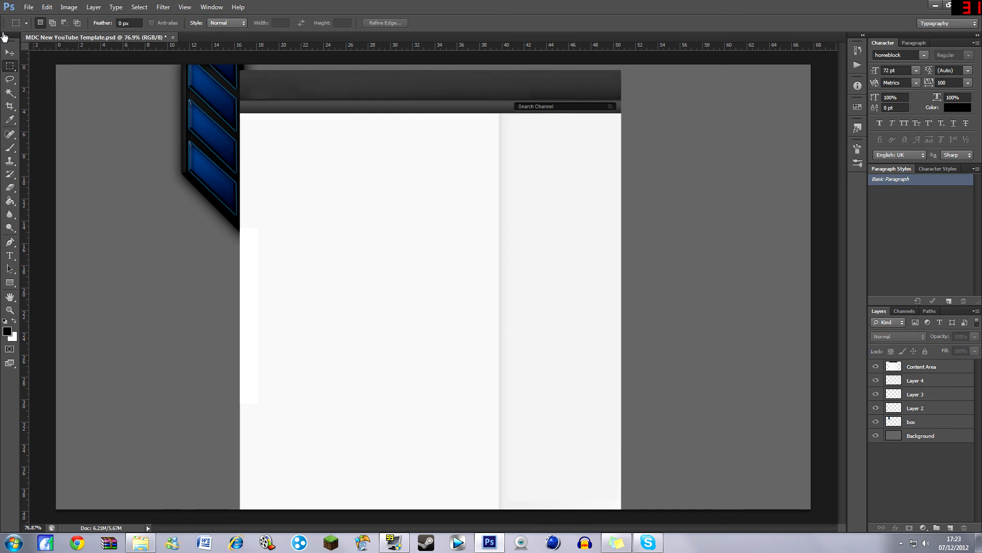
Step: Duplicate the box layer and flip the copy horizontally
click(10, 52)
click(923, 422)
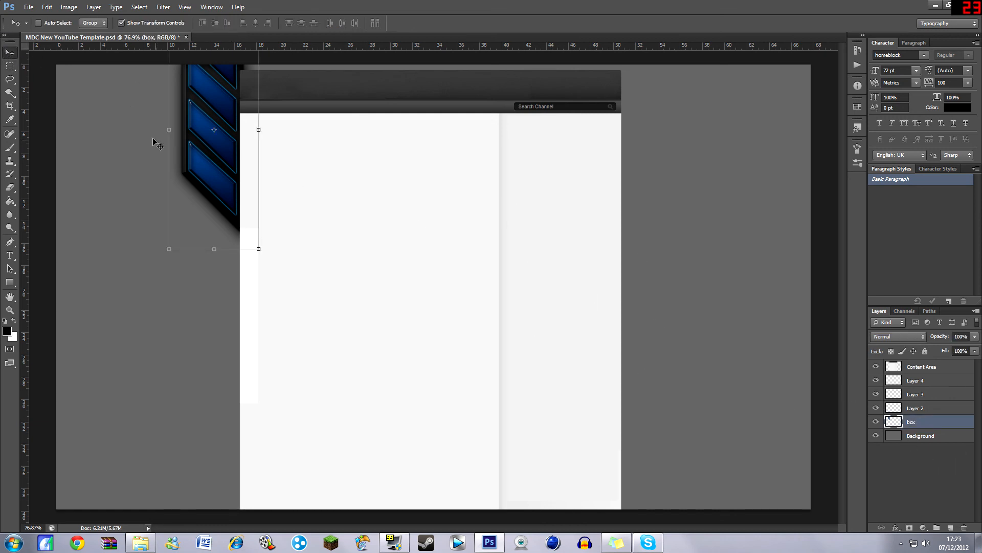
key(ctrl+j)
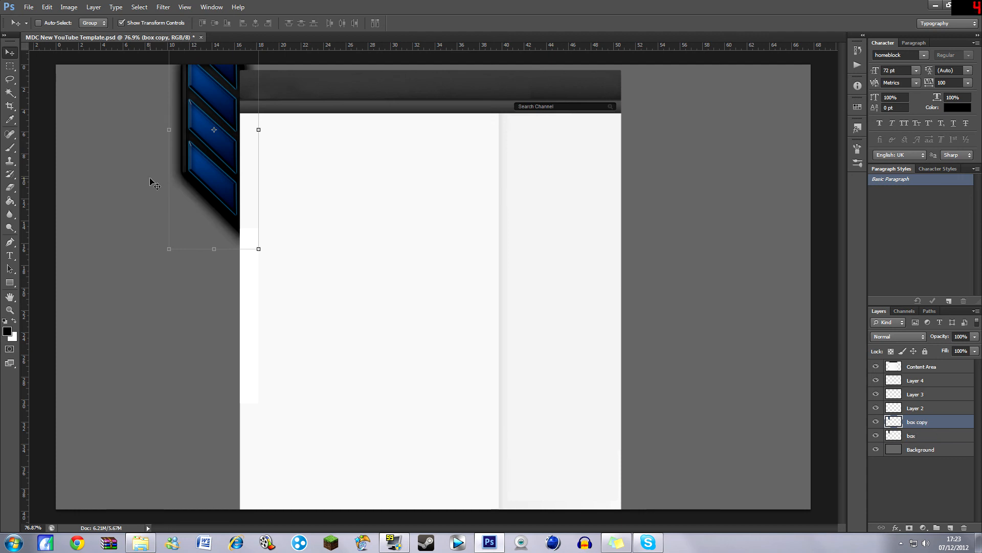
click(46, 7)
mouse_move(75, 212)
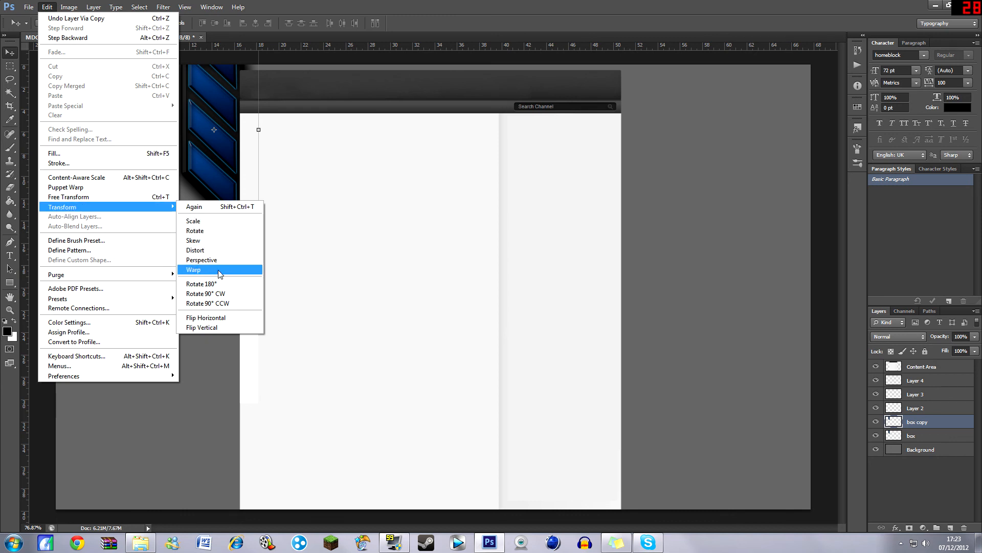
click(220, 319)
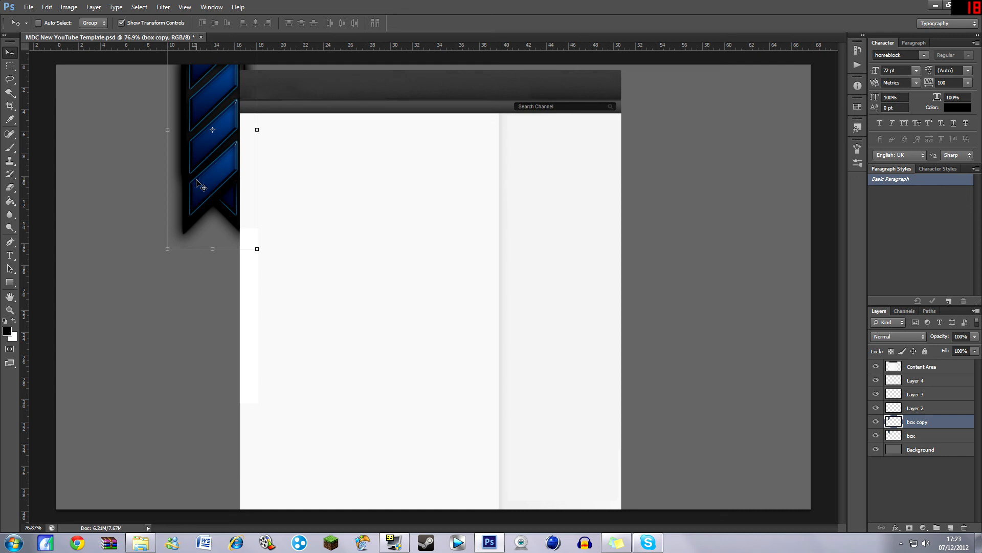
Step: Move the flipped box copy against the right edge of the white content area and fine-tune its horizontal position to mirror the original
drag(201, 180, 633, 203)
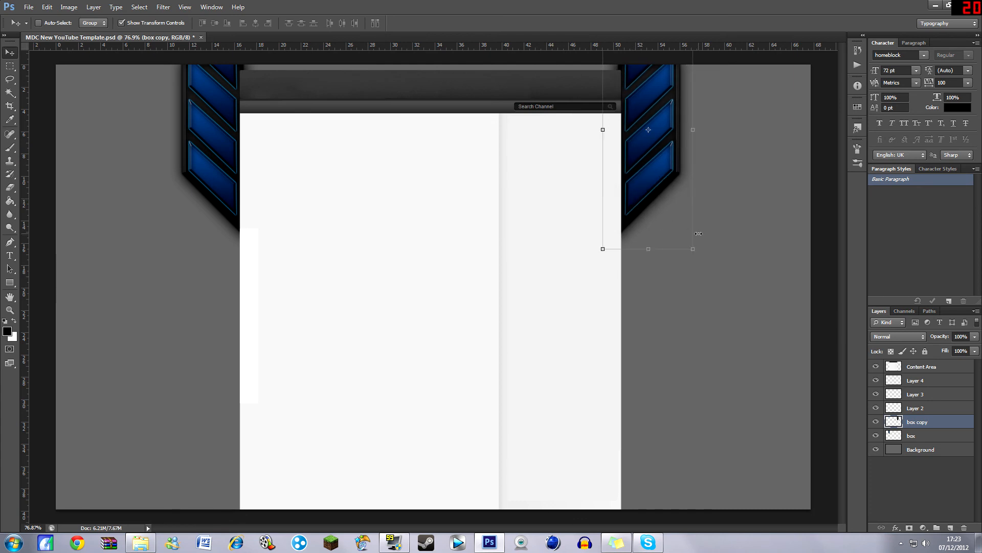
key(Left)
key(Left)
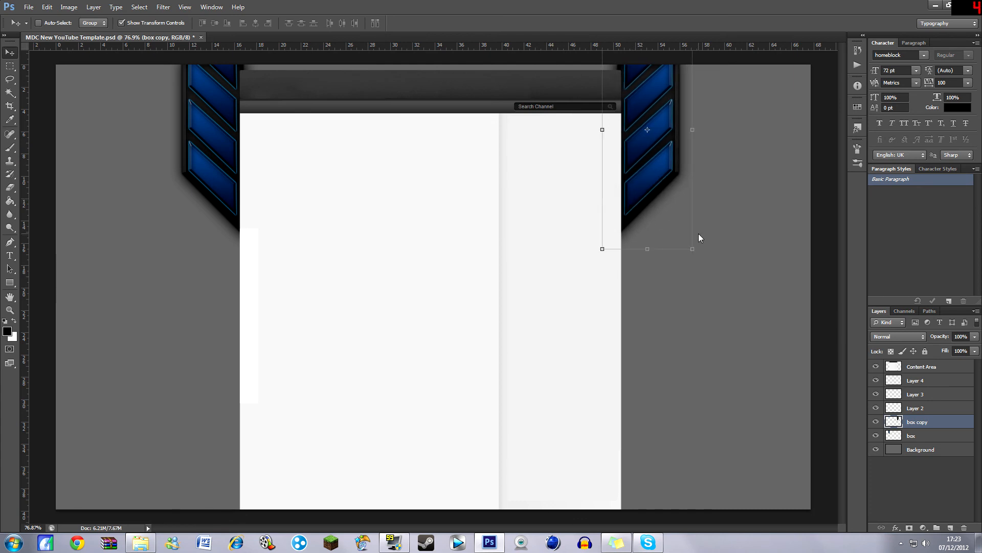
key(Right)
click(10, 67)
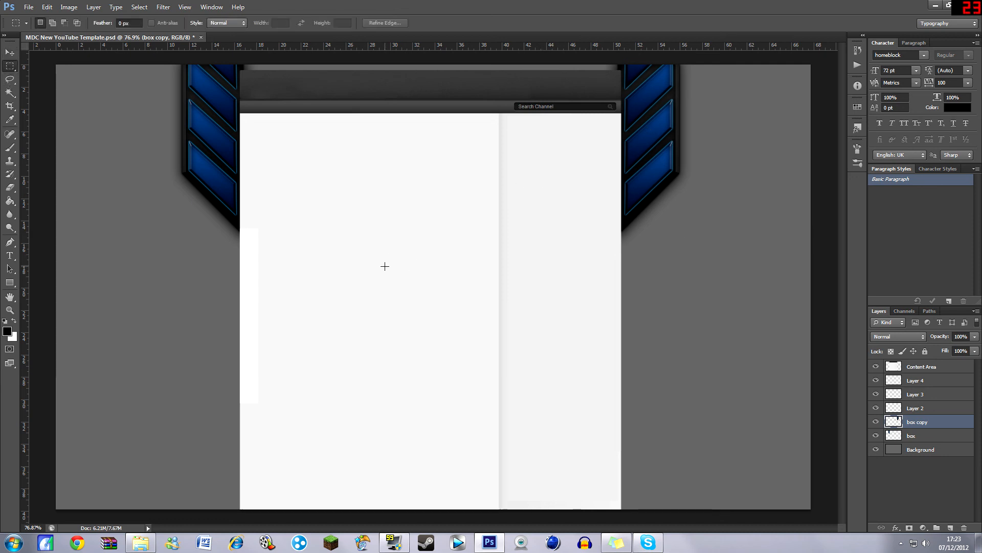